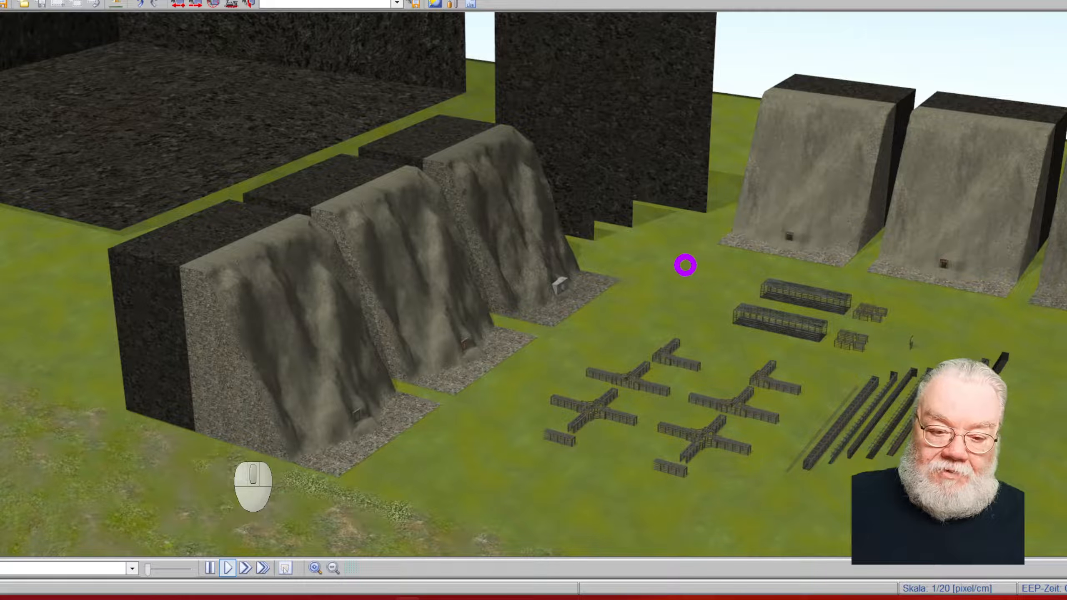
Step: Examine the large open structure with dark rock-textured walls and floor behind the rock face models
right_drag(674, 264, 499, 323)
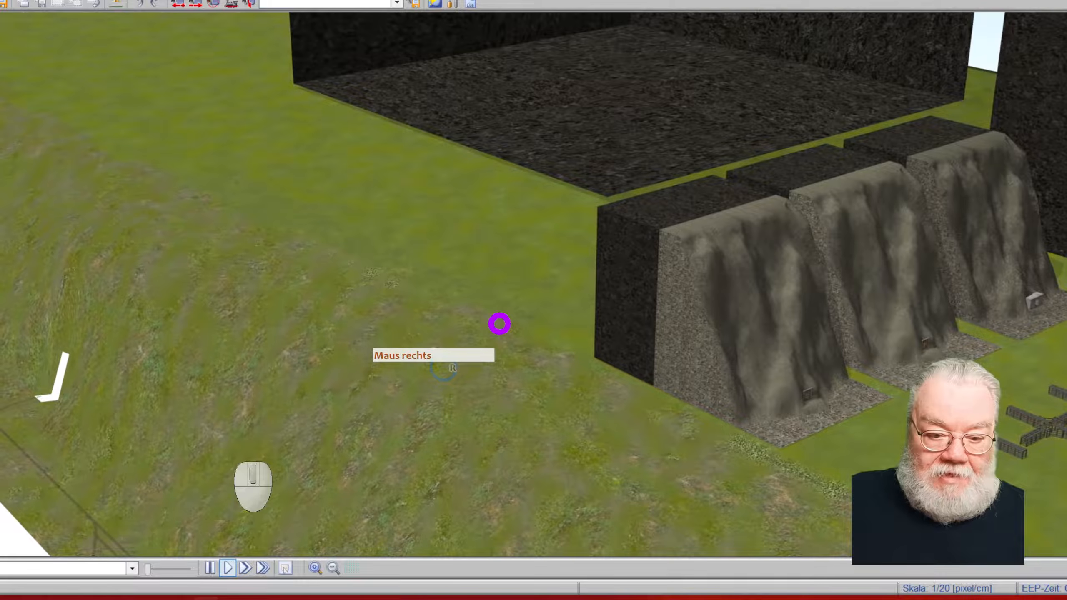
right_drag(542, 361, 552, 208)
scroll(616, 38, up, 3)
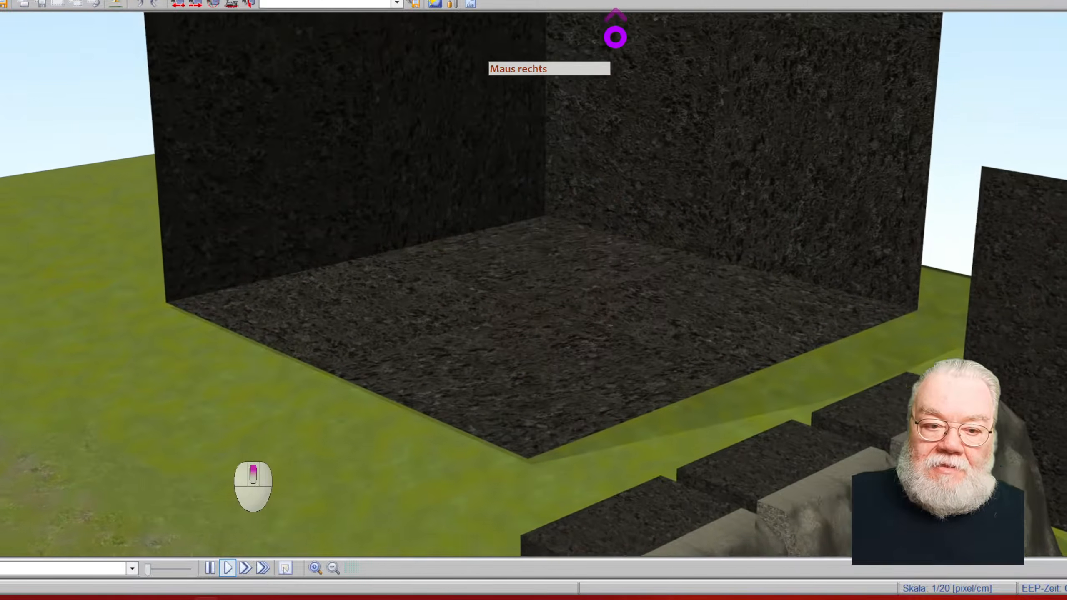
scroll(615, 37, up, 3)
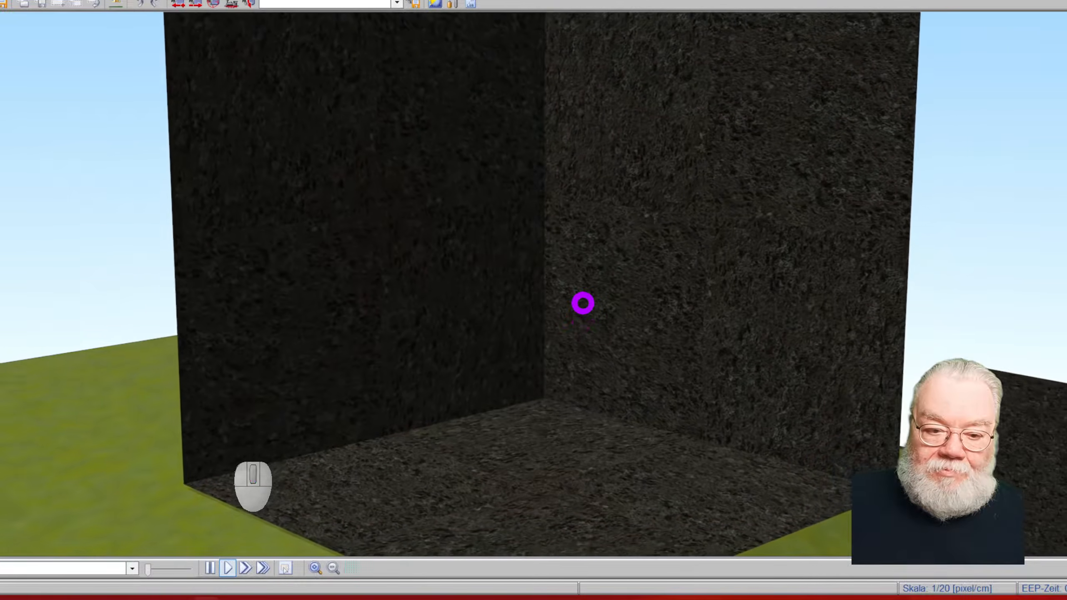
scroll(584, 304, down, 3)
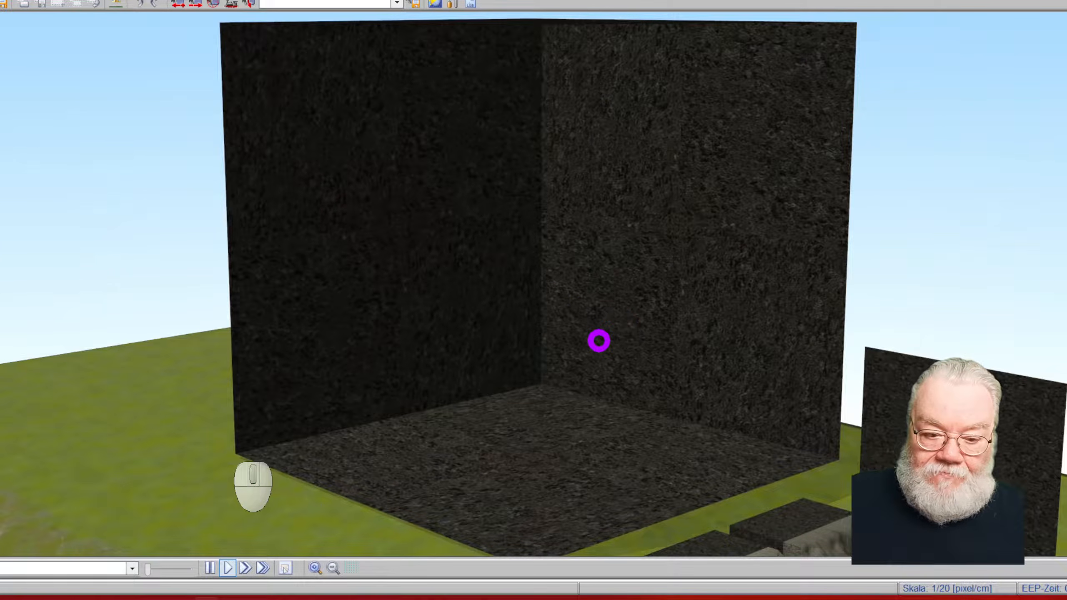
Step: Inspect the wall texture of the large rock-walled structure up close, including the inner corner and floor
right_drag(181, 376, 789, 309)
middle_drag(797, 315, 705, 286)
right_drag(705, 287, 487, 213)
scroll(570, 236, up, 5)
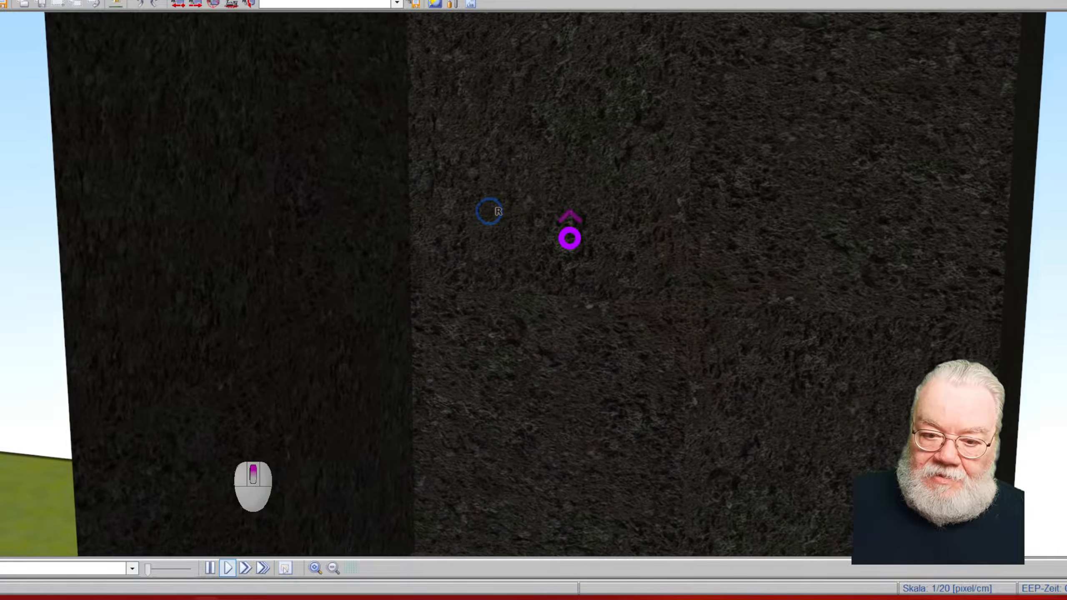
scroll(693, 226, up, 5)
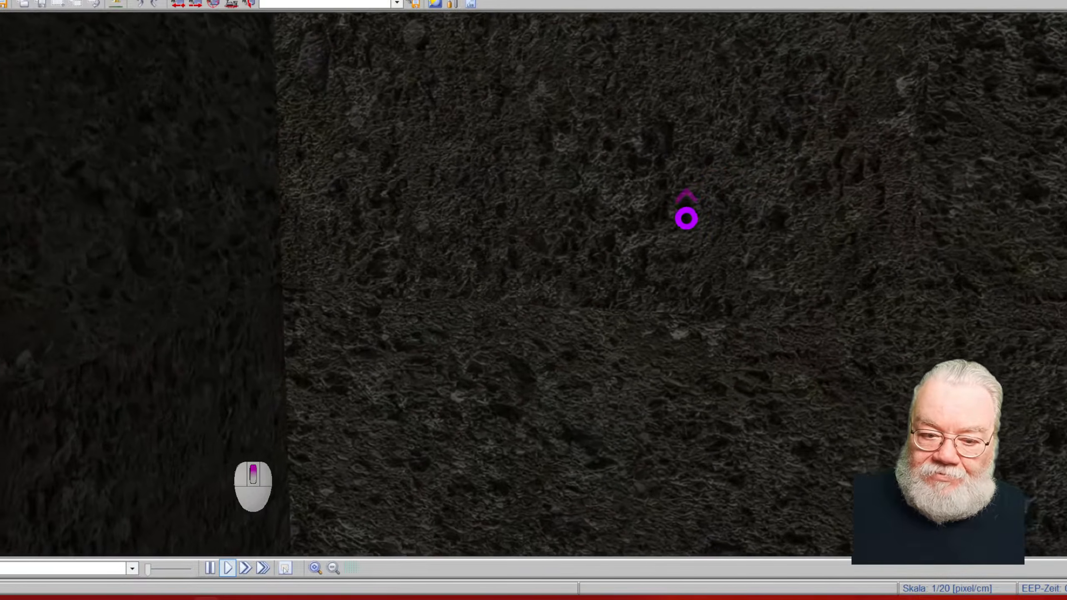
scroll(1043, 235, up, 5)
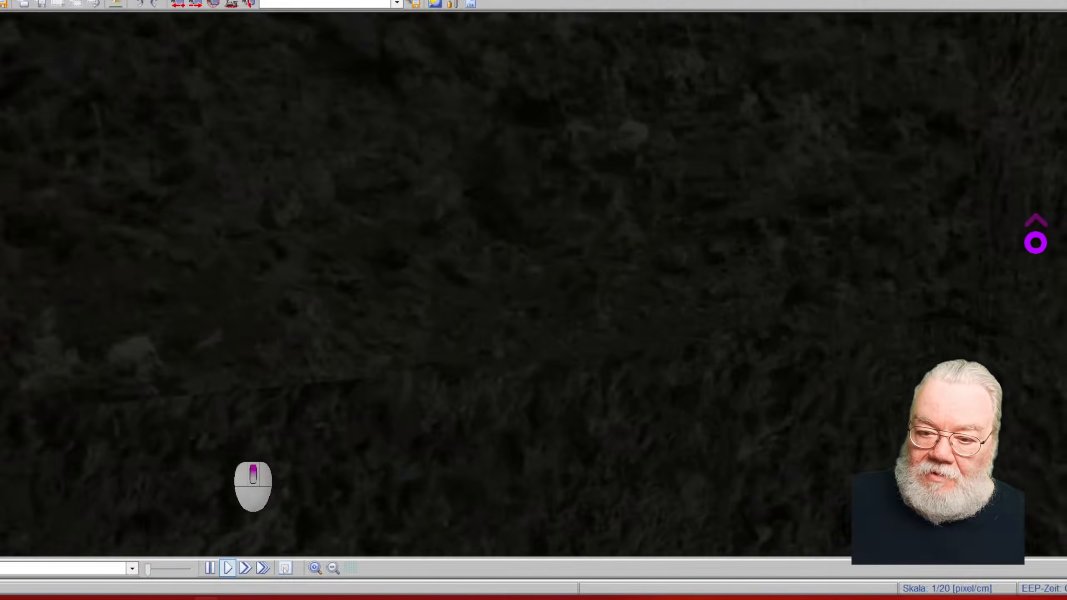
scroll(856, 289, down, 3)
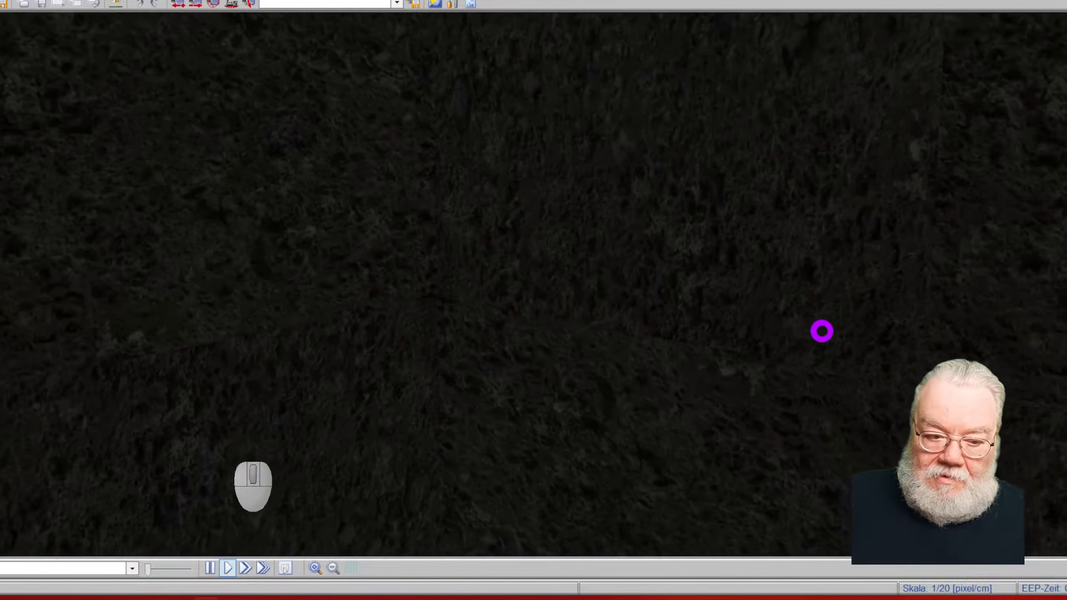
scroll(789, 356, down, 5)
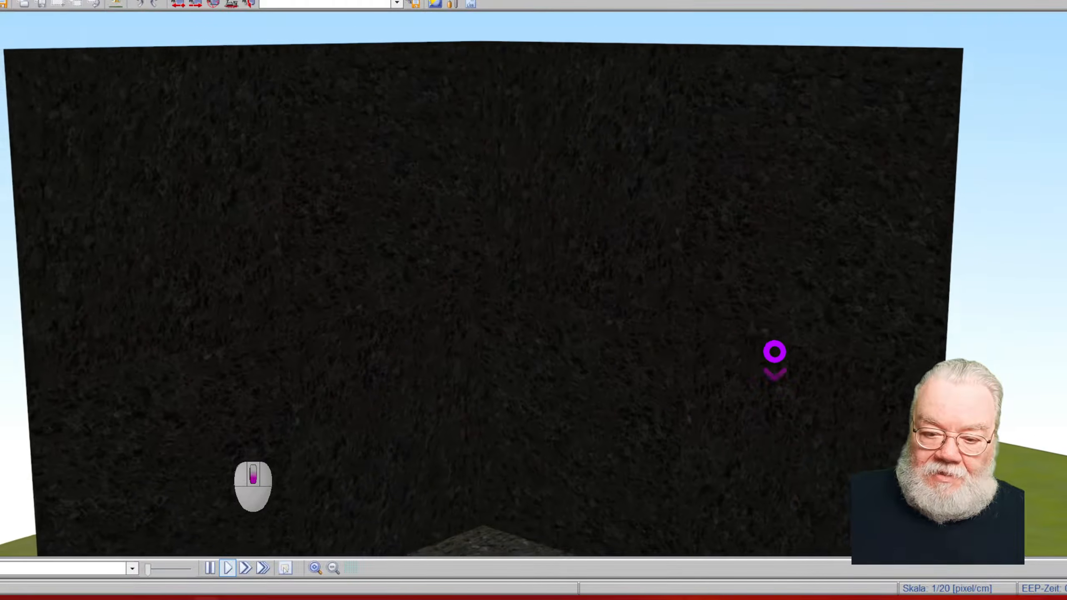
scroll(575, 506, up, 2)
scroll(575, 506, up, 2)
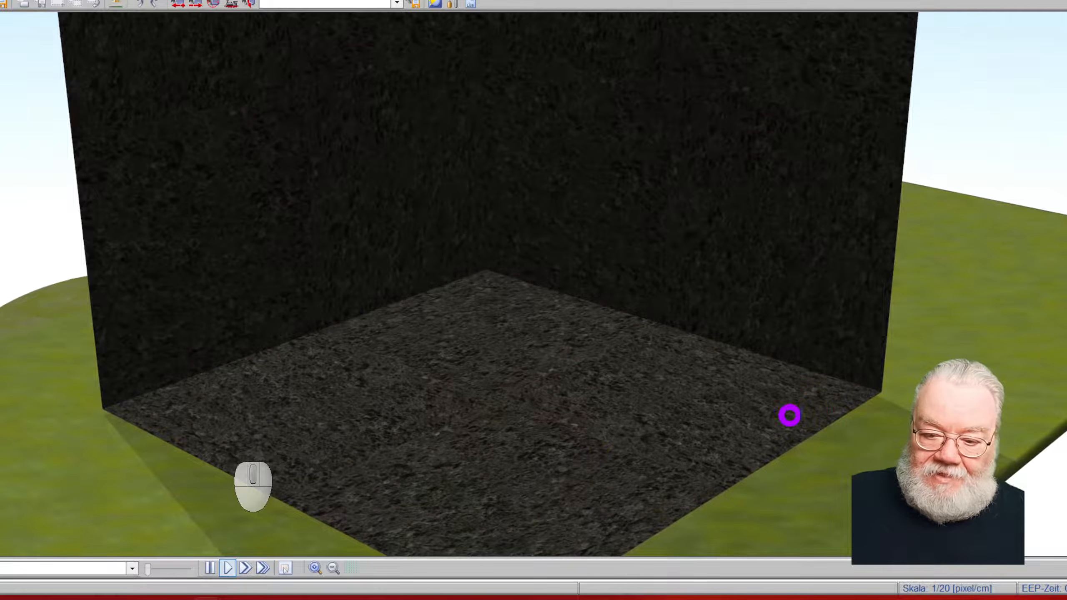
Step: Look over the rock face blocks from behind and examine the grassy slope beside the large rock-walled structure
right_drag(901, 416, 489, 220)
scroll(588, 255, up, 3)
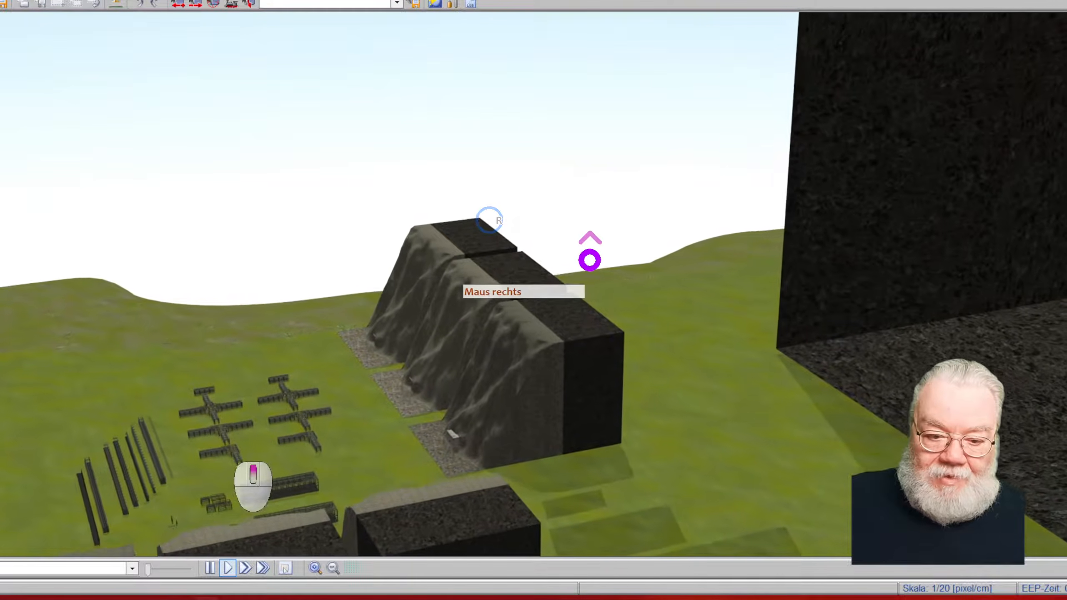
right_drag(703, 341, 722, 393)
middle_drag(722, 394, 442, 421)
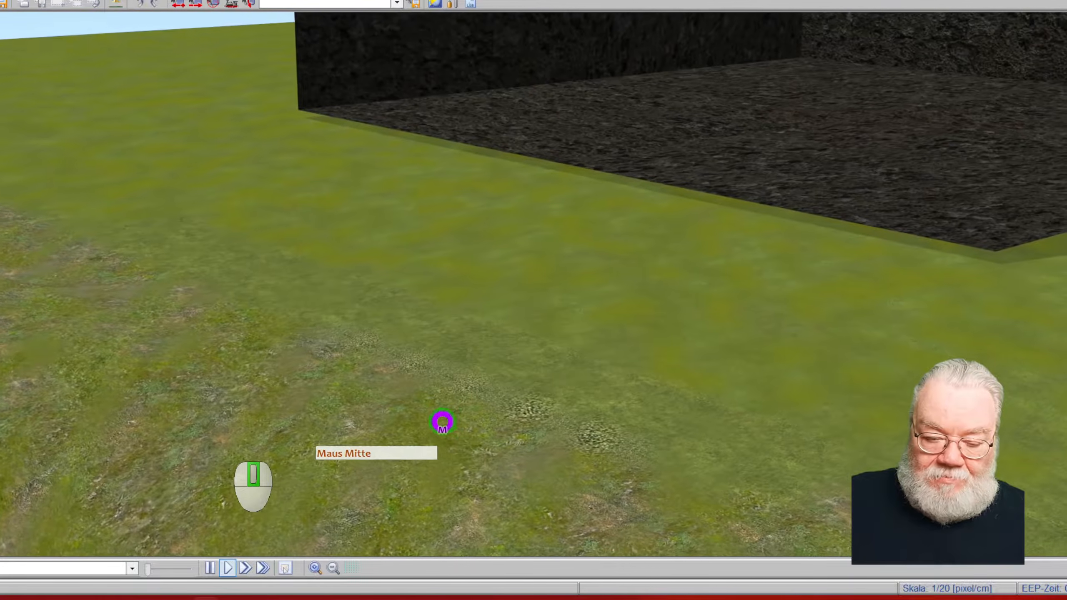
right_drag(654, 310, 475, 297)
middle_drag(550, 299, 558, 327)
scroll(559, 335, up, 3)
scroll(561, 330, down, 5)
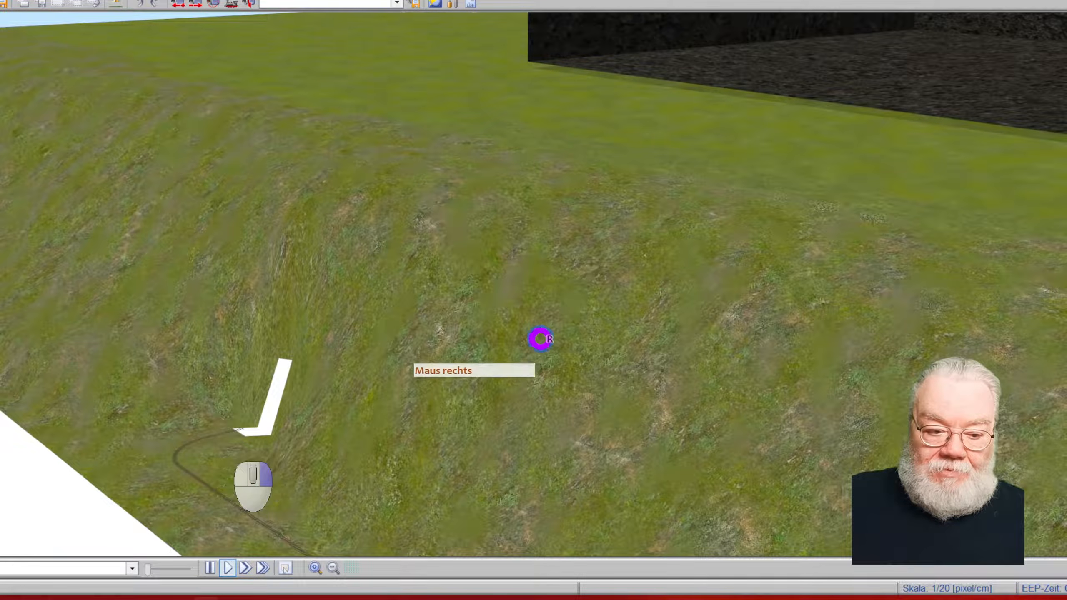
mouse_move(489, 321)
right_down()
mouse_move(505, 312)
mouse_move(522, 390)
mouse_move(512, 350)
right_up()
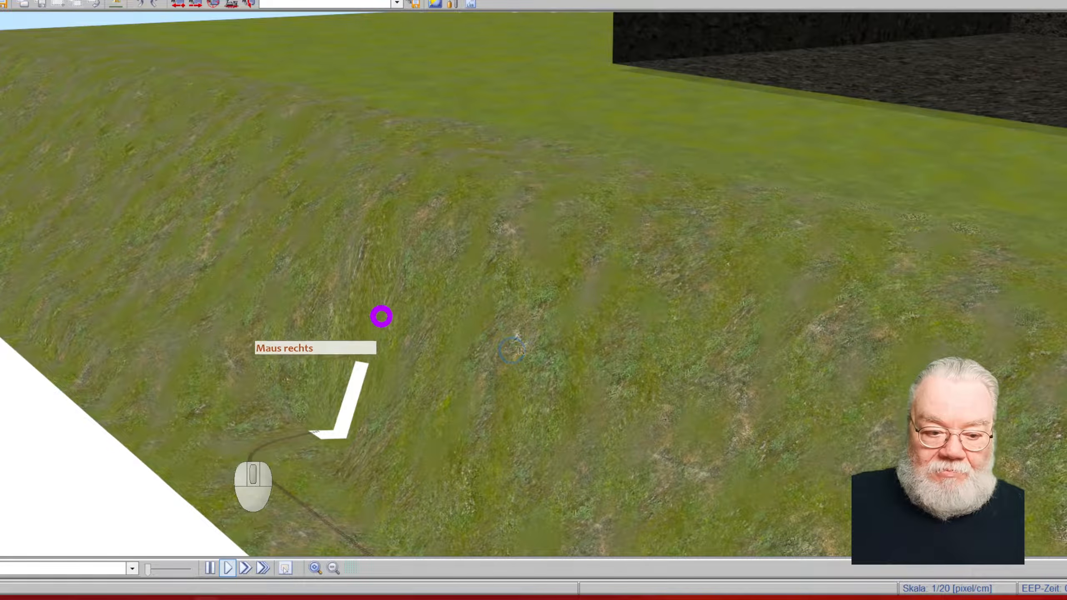
Step: Look beneath the terrain surface and examine the long curved mine tunnel framework running underground
scroll(558, 379, up, 5)
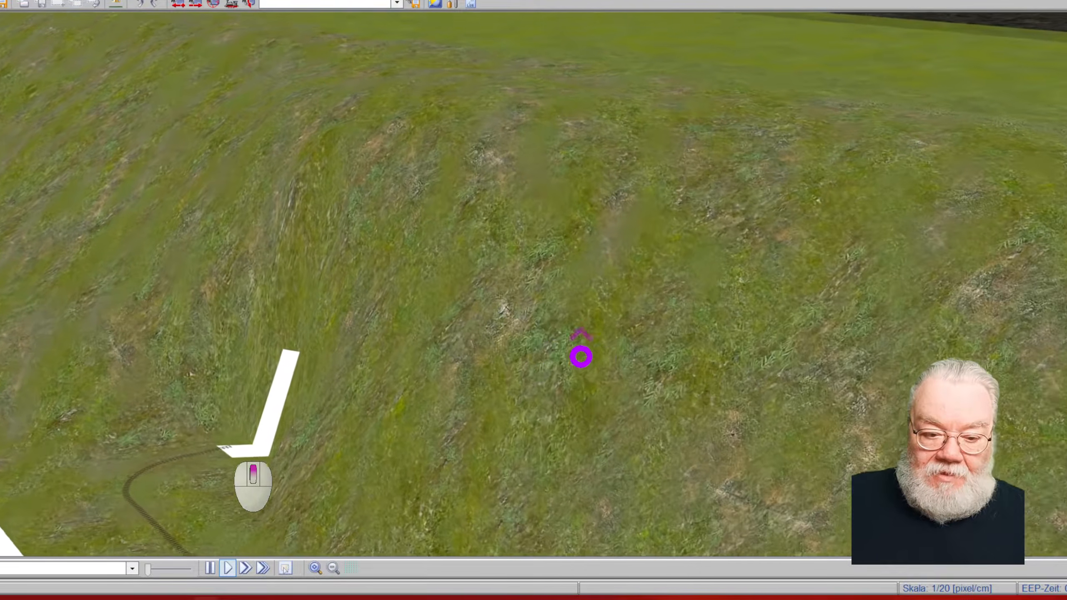
scroll(621, 348, up, 3)
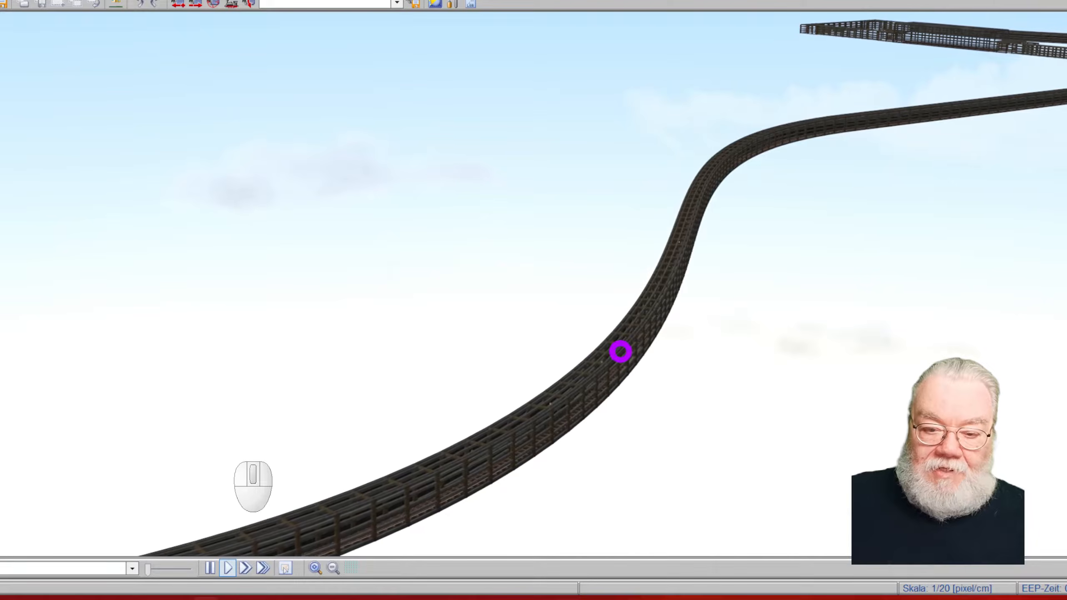
scroll(621, 351, down, 2)
scroll(619, 353, up, 3)
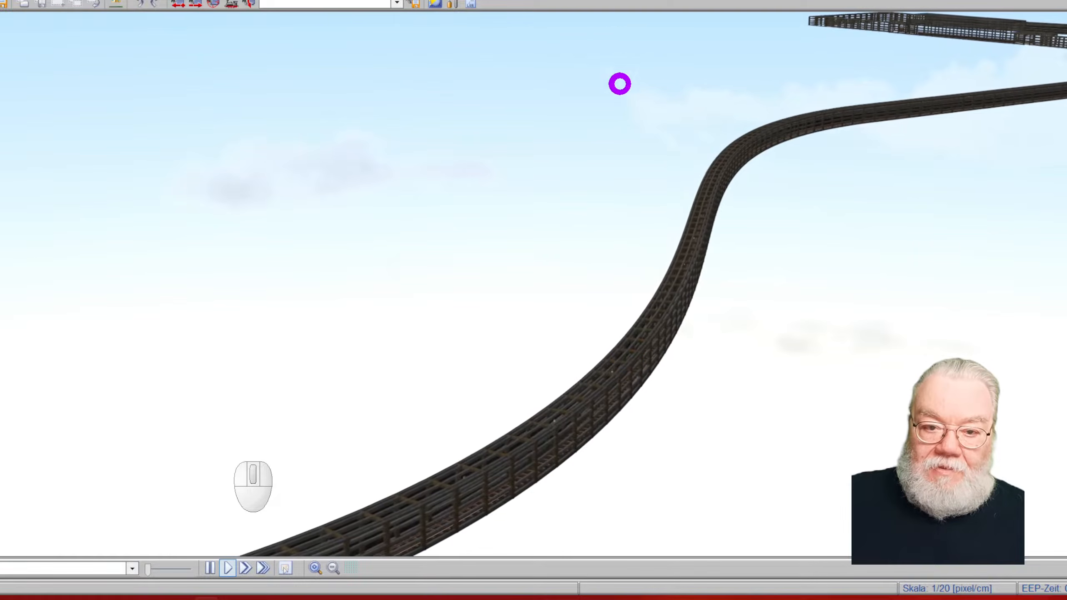
scroll(567, 74, down, 3)
scroll(622, 133, up, 3)
right_click(657, 176)
right_drag(657, 176, 478, 381)
Step: Return above ground and examine the hillside, the dark rock-walled interior and the white entrance at the slope's foot
scroll(503, 337, down, 2)
scroll(503, 338, down, 8)
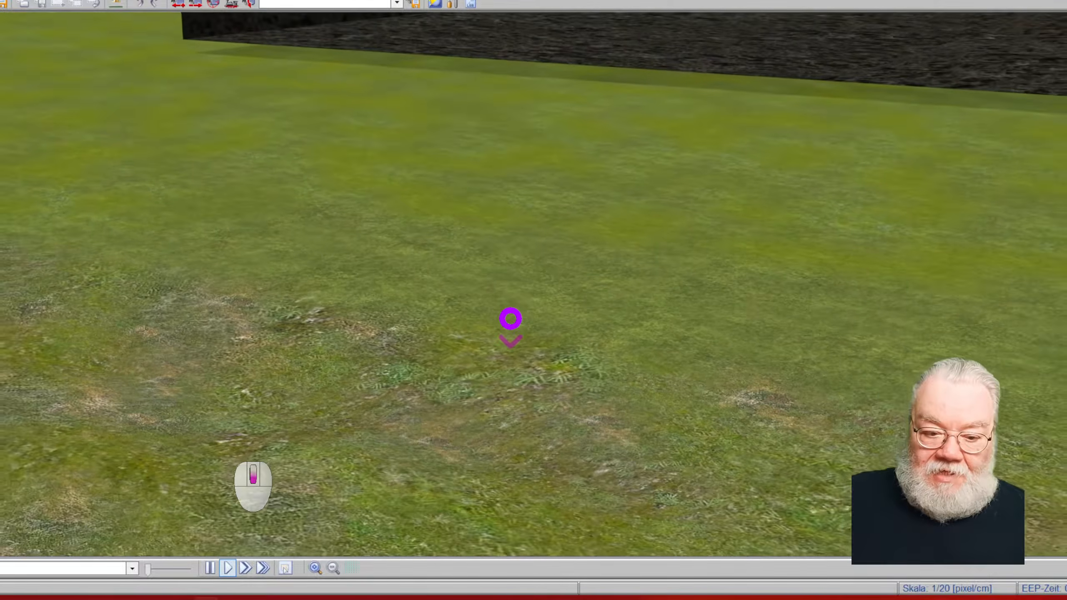
right_drag(510, 317, 606, 299)
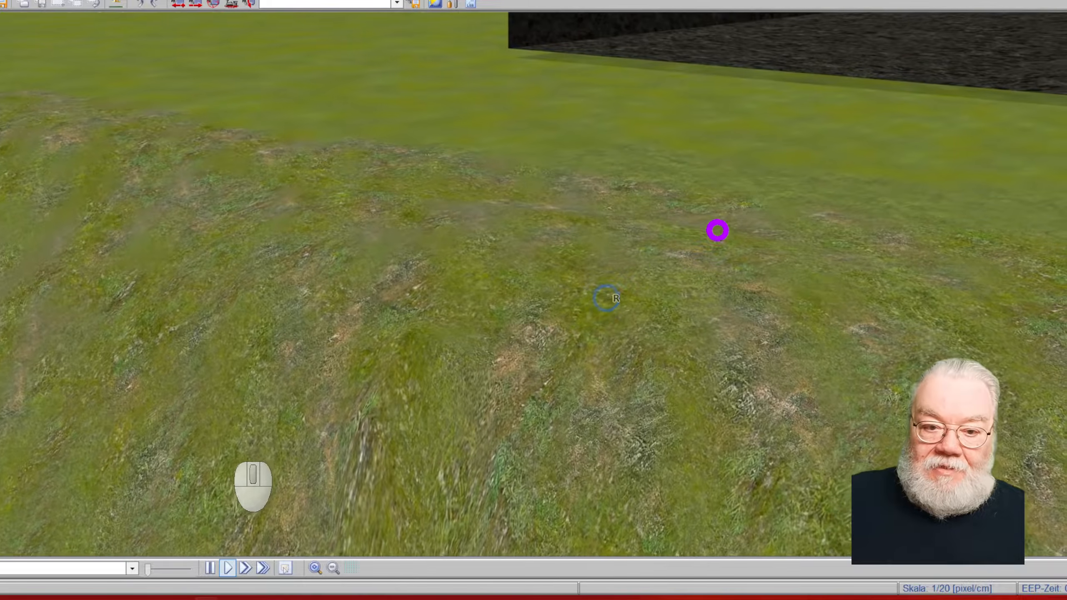
scroll(777, 82, up, 2)
scroll(837, 41, up, 3)
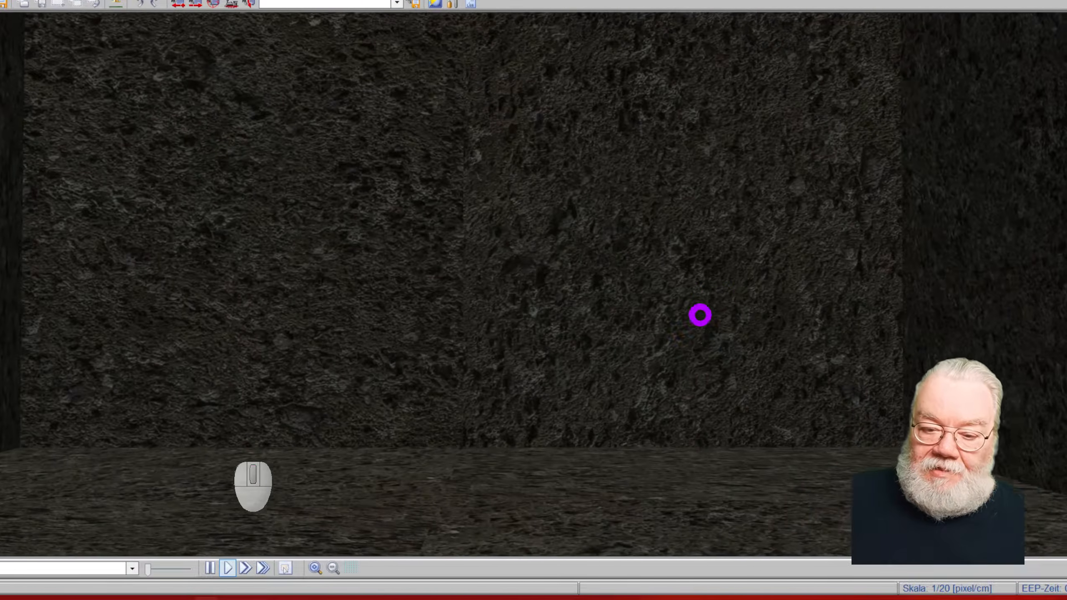
scroll(484, 454, down, 2)
right_drag(489, 484, 607, 428)
right_drag(638, 314, 595, 374)
scroll(589, 446, up, 2)
scroll(557, 340, down, 3)
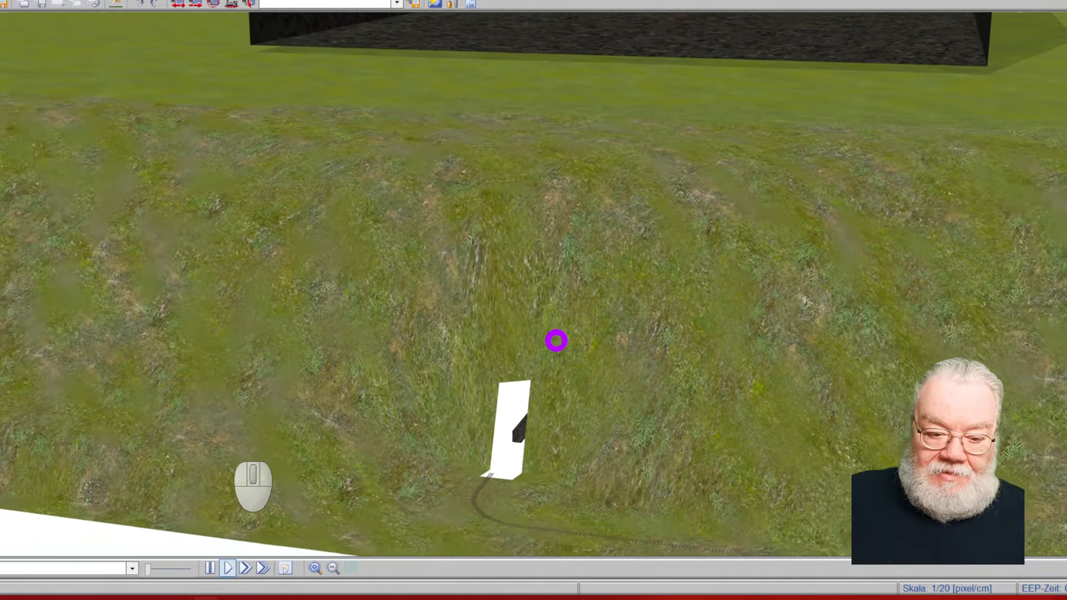
Step: Inspect the timber-framed mine entrance in the middle rock face up close, including the tunnel interior behind it
right_drag(710, 258, 614, 204)
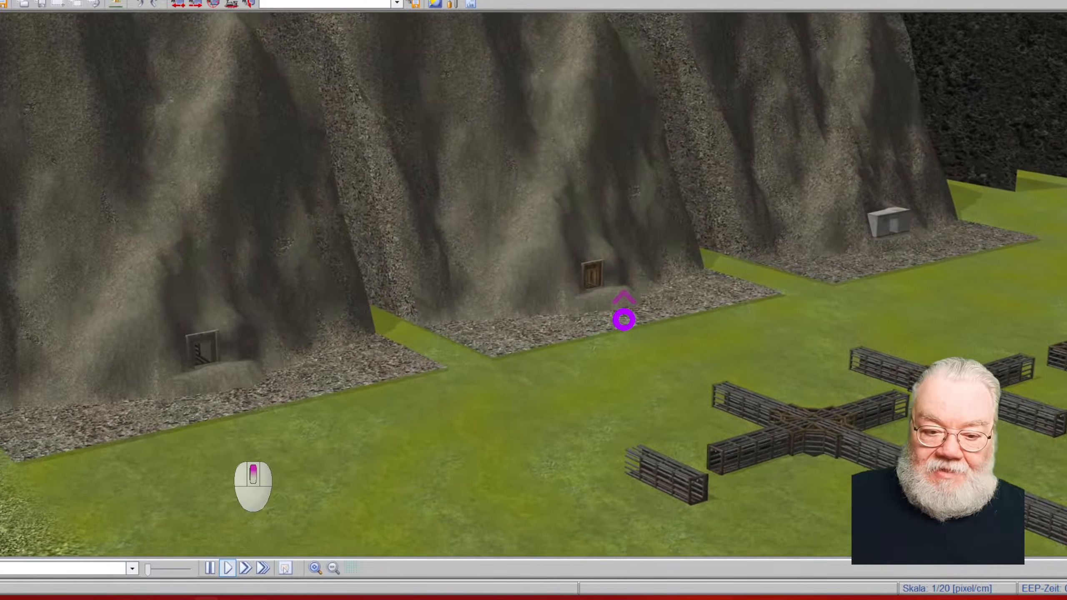
middle_drag(624, 319, 627, 321)
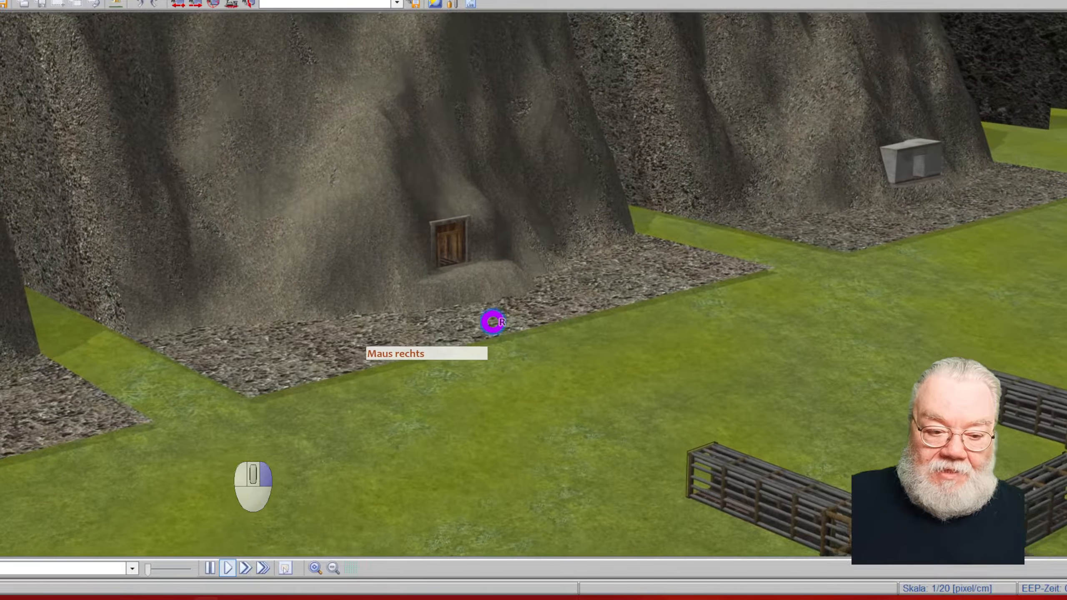
scroll(587, 272, up, 10)
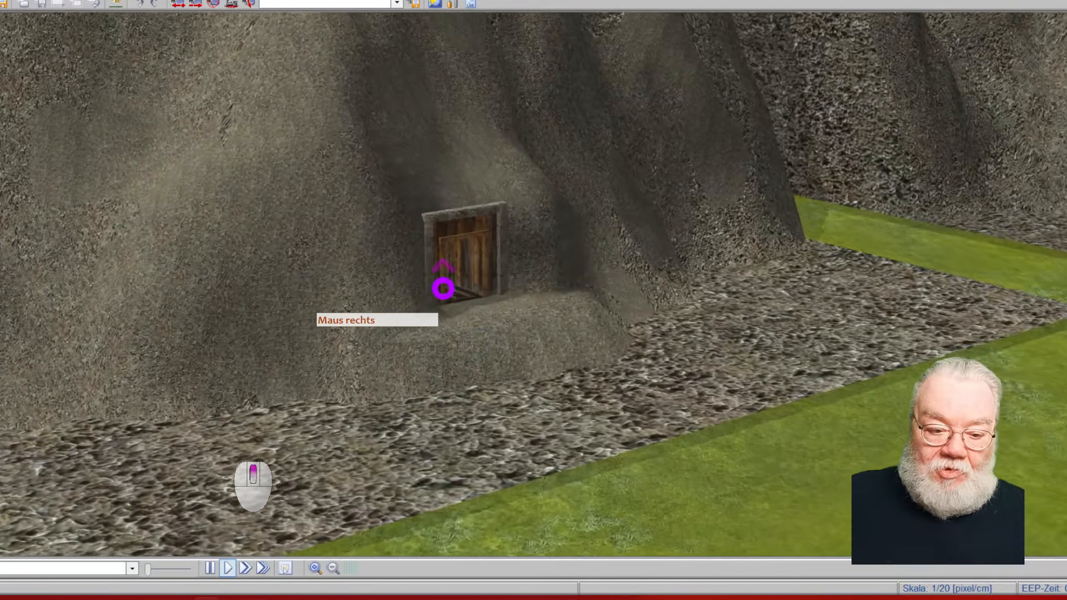
scroll(470, 296, down, 10)
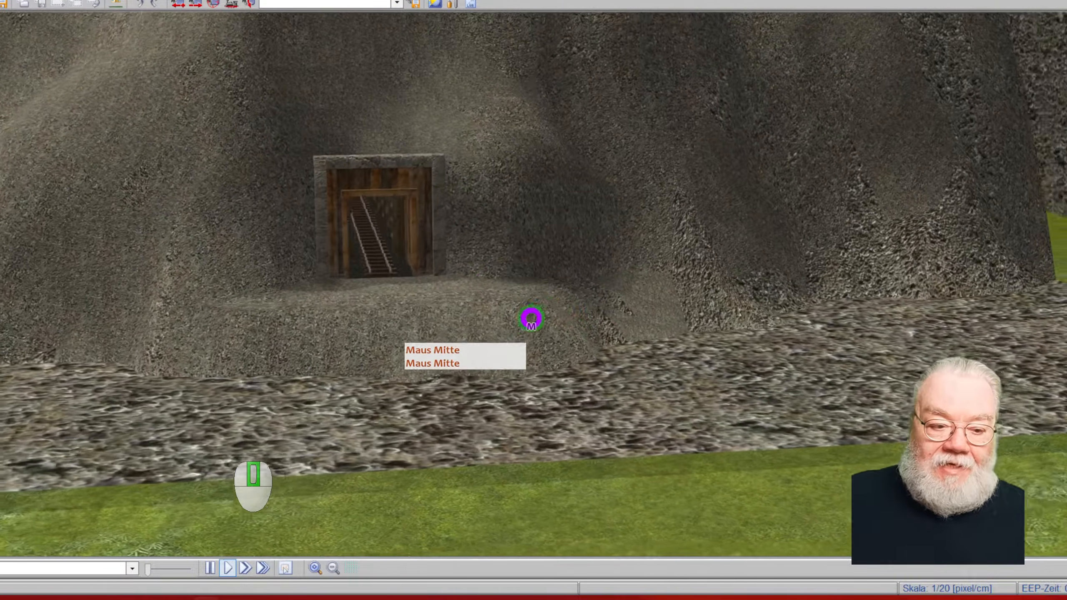
scroll(500, 331, down, 10)
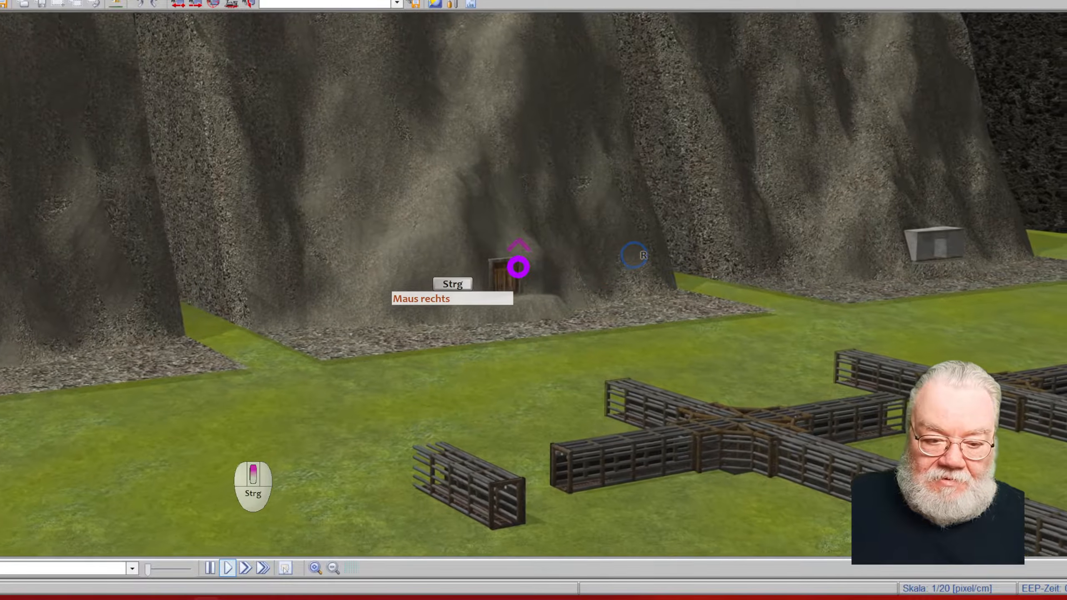
scroll(510, 264, up, 8)
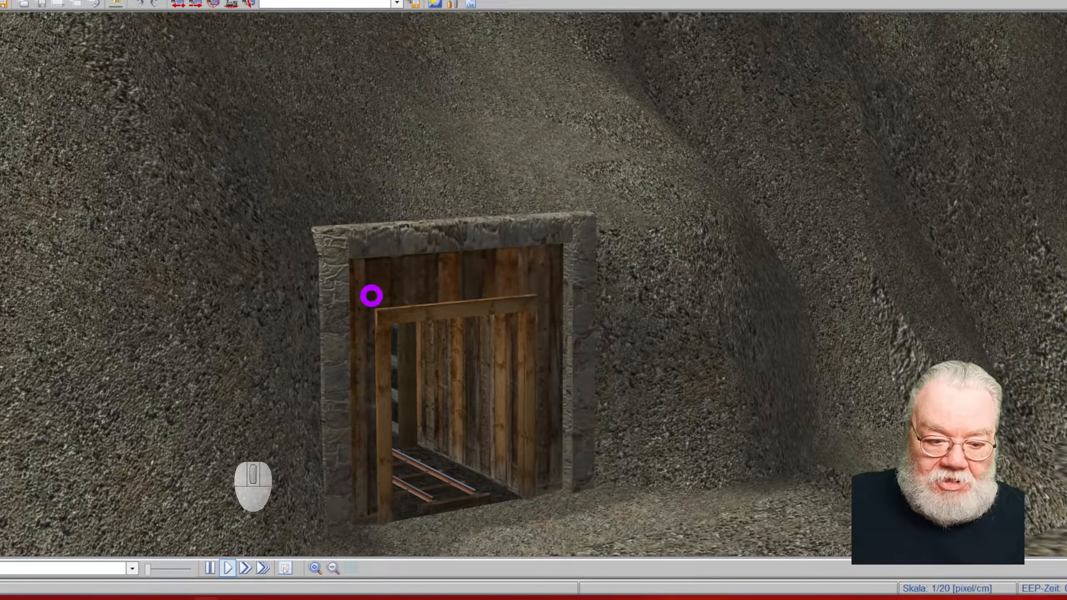
scroll(372, 296, down, 5)
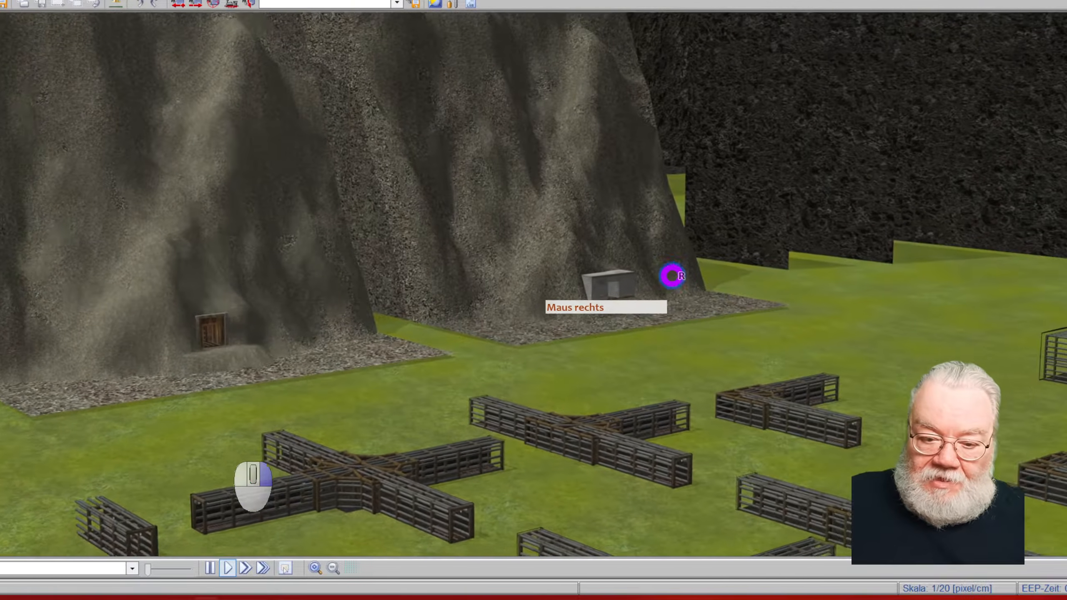
Step: Inspect the concrete entrance building at the foot of the neighbouring rock face
scroll(512, 337, up, 6)
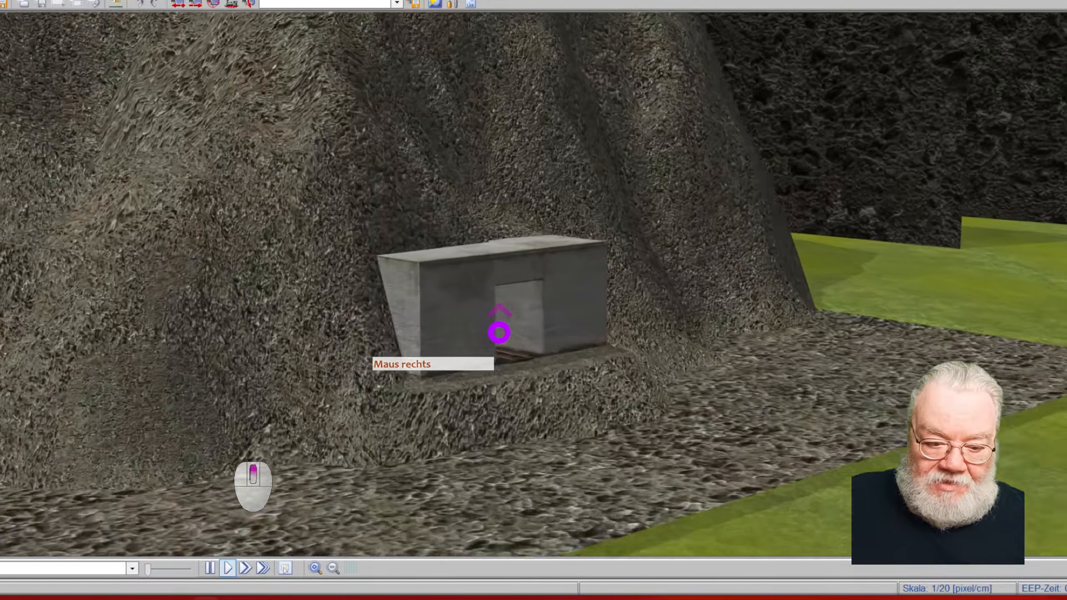
scroll(462, 324, down, 6)
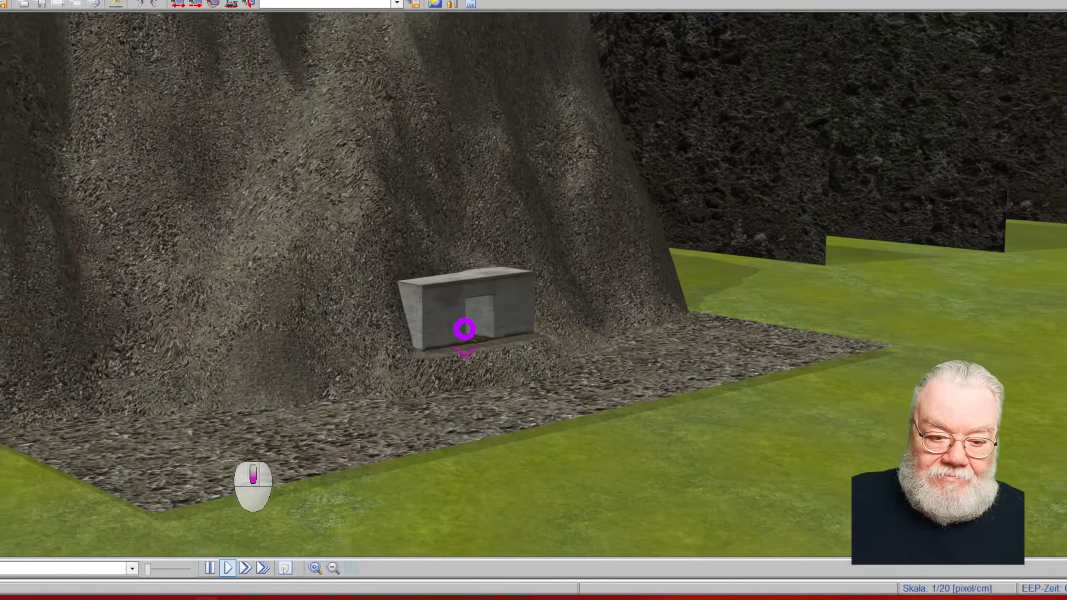
scroll(467, 331, down, 4)
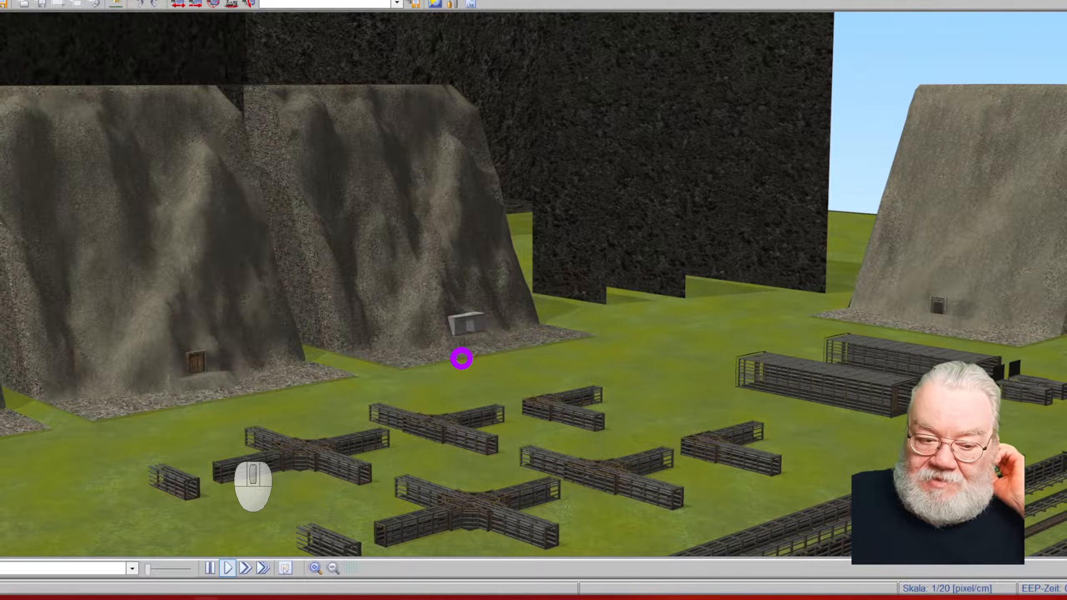
scroll(458, 356, up, 5)
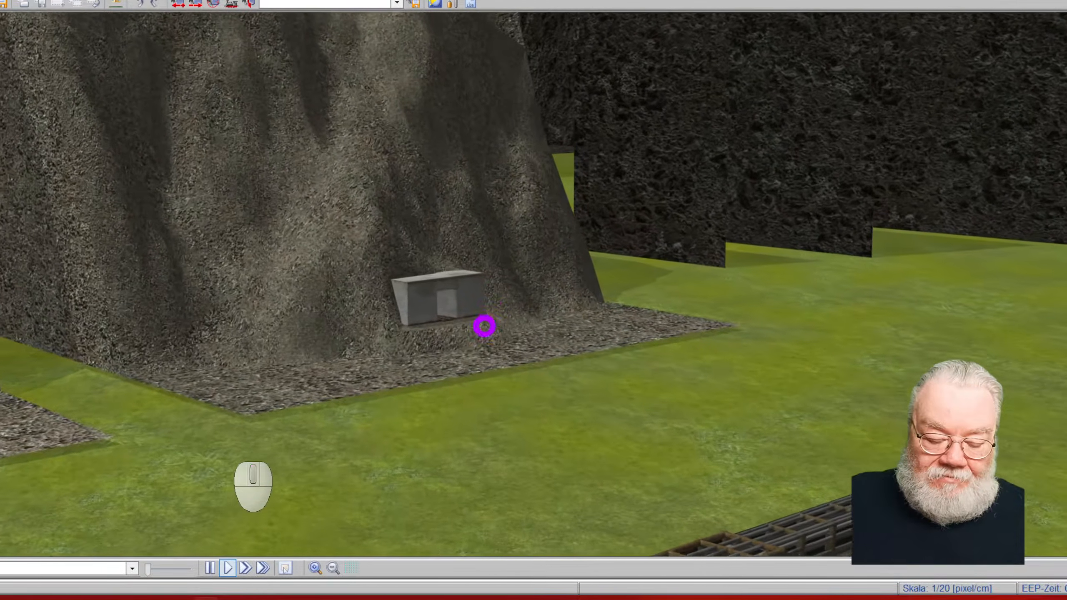
Step: View the mine gallery junction models in front of the rock faces and the track inside the timber-framed entrance
scroll(583, 519, down, 6)
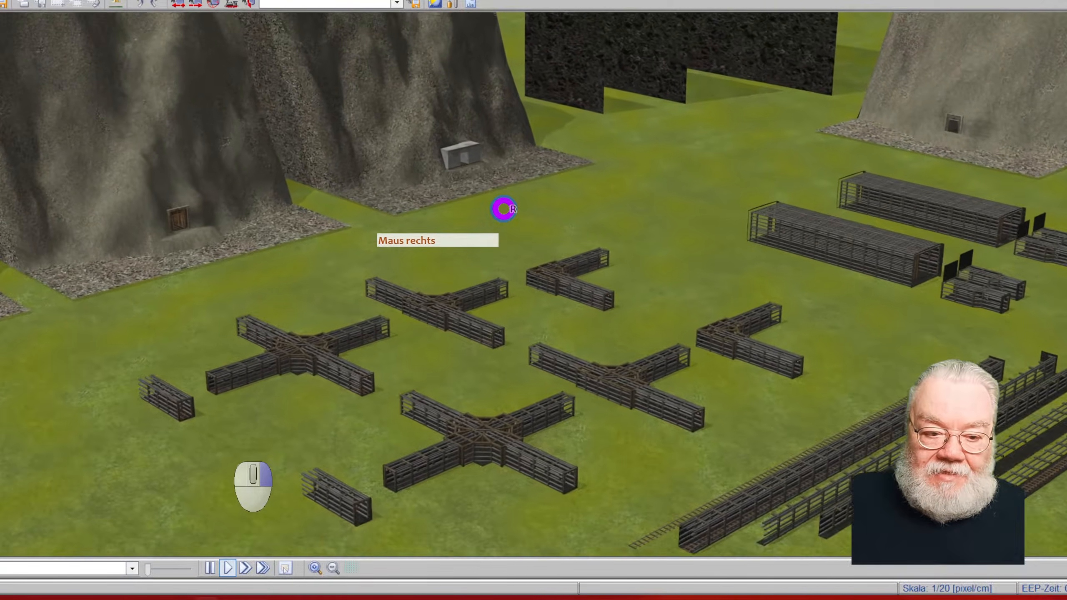
right_drag(504, 209, 474, 247)
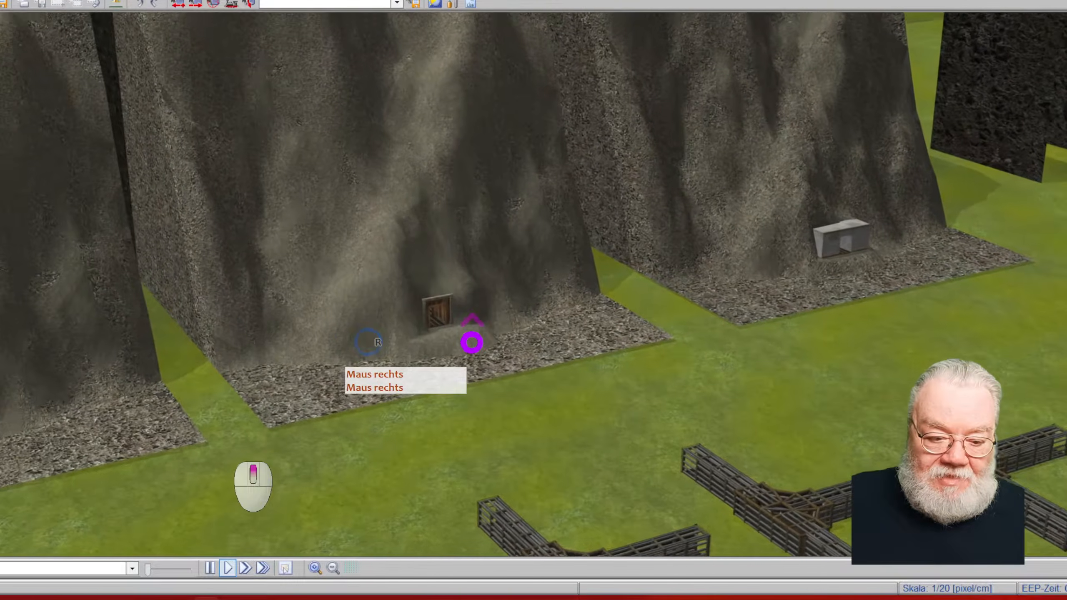
scroll(458, 313, up, 6)
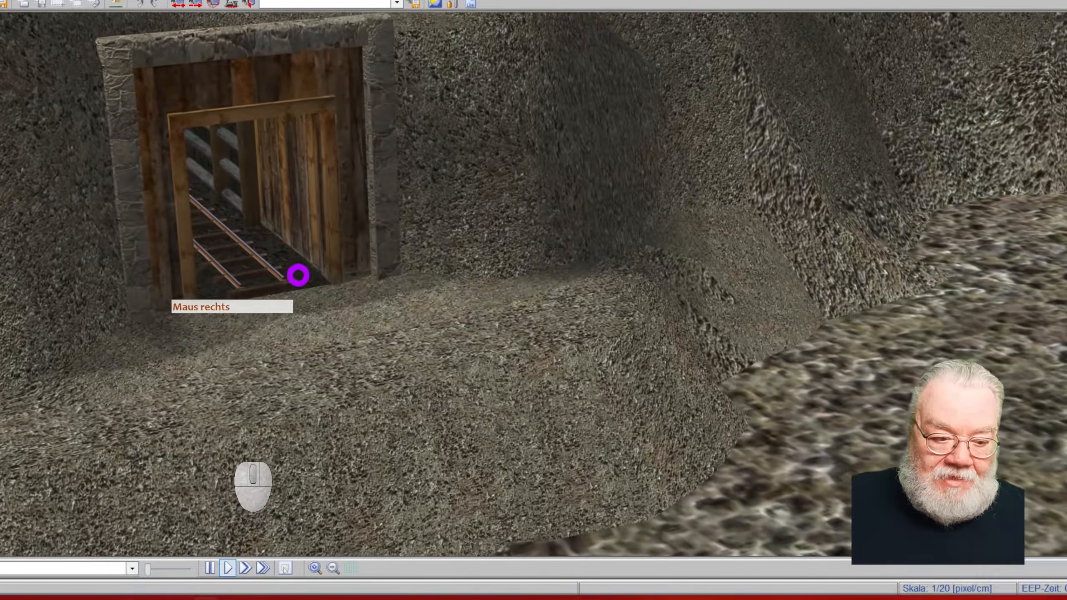
Step: Inspect the stone-framed mine entrance in its rock face up close, including the interior behind it
scroll(238, 274, down, 10)
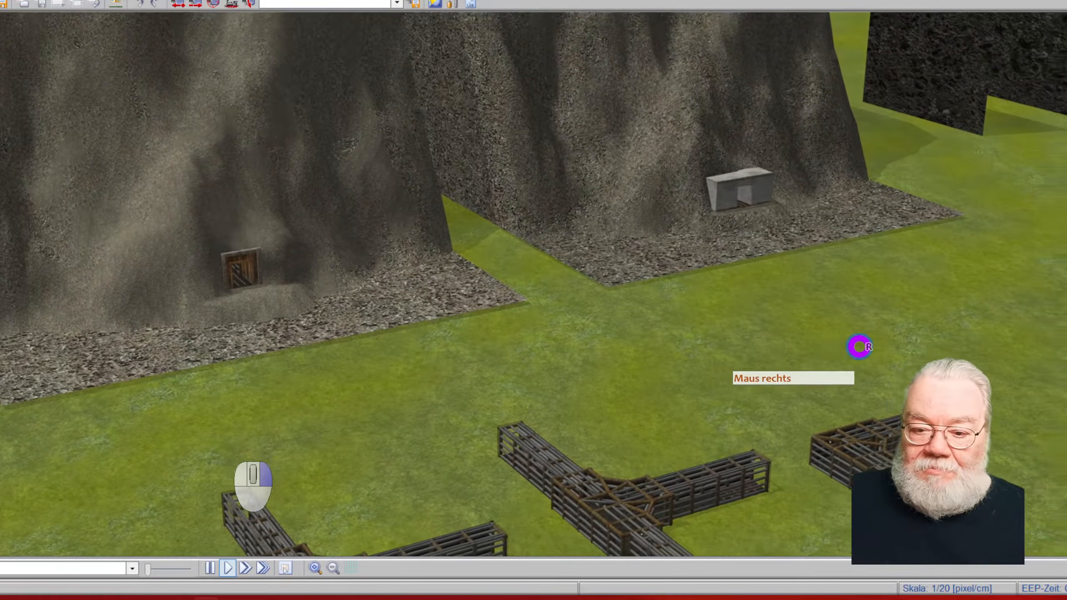
mouse_move(860, 347)
right_down()
mouse_move(886, 336)
mouse_move(708, 260)
mouse_move(550, 280)
right_up()
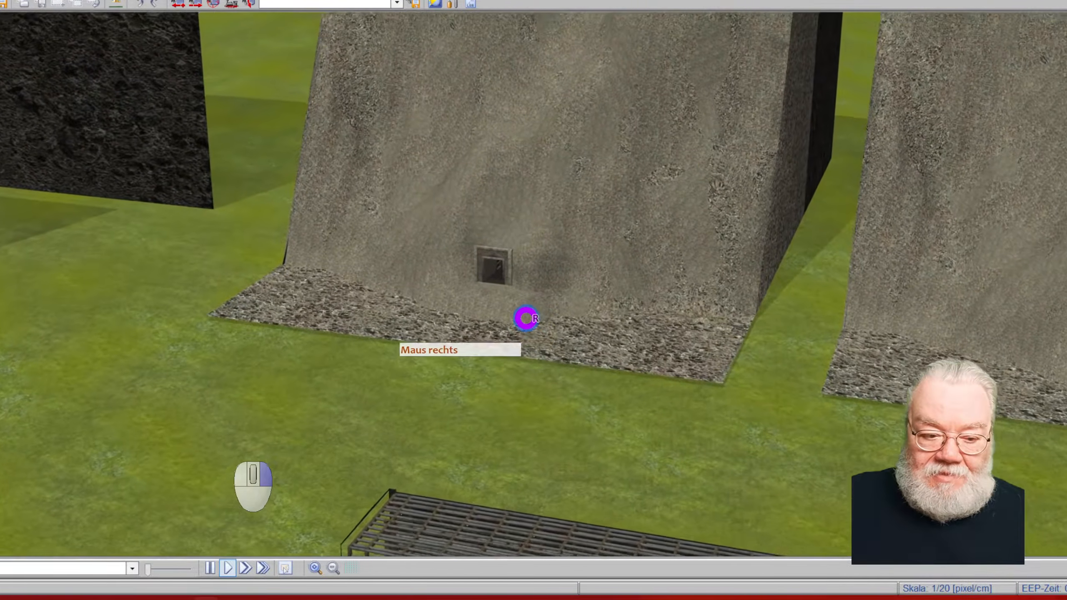
scroll(498, 300, up, 8)
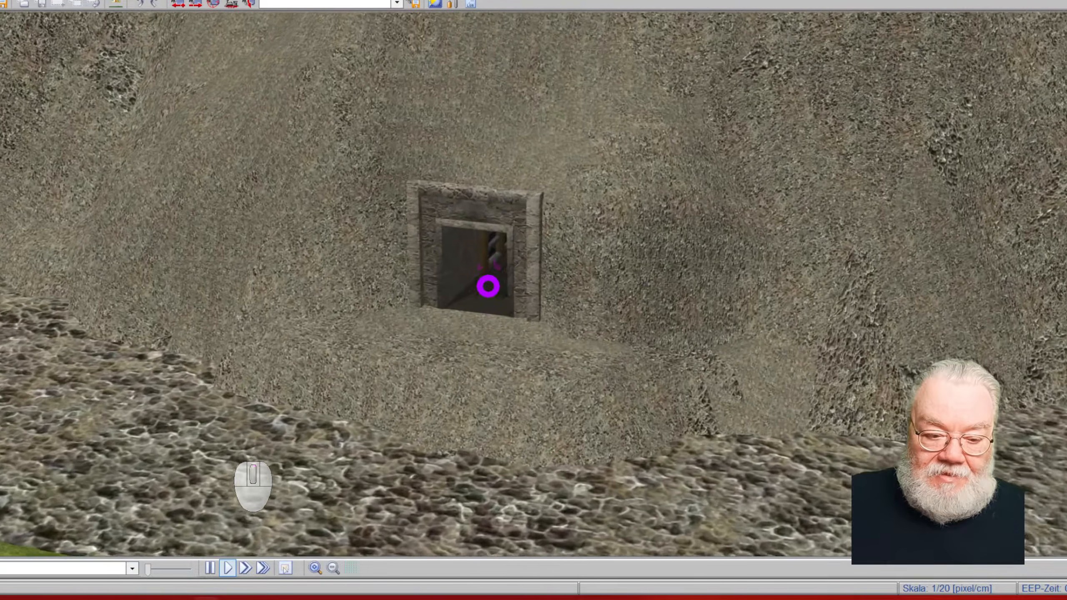
scroll(492, 289, up, 2)
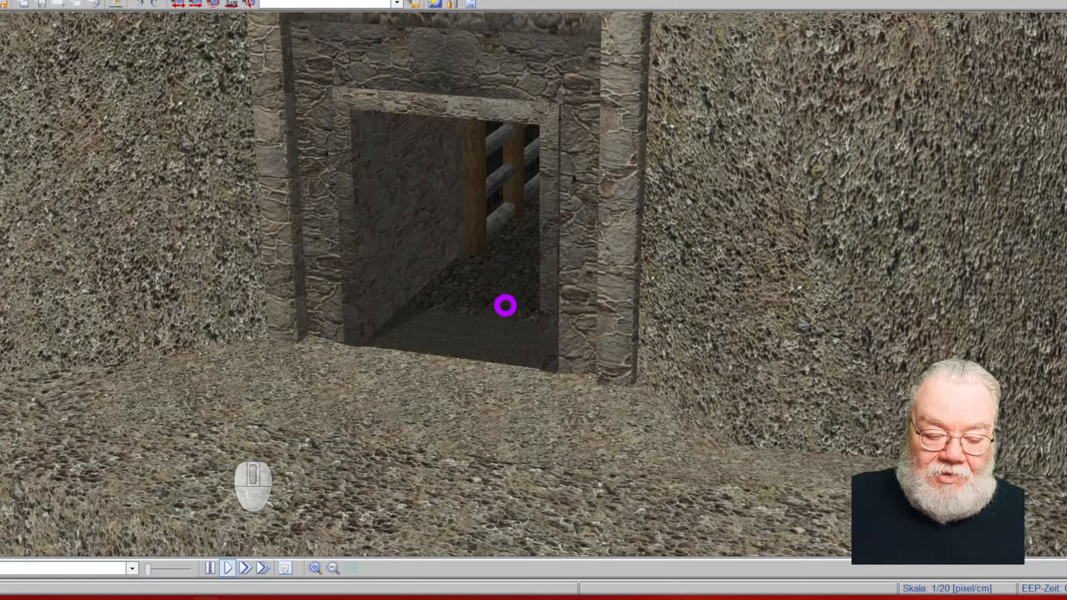
scroll(535, 254, down, 10)
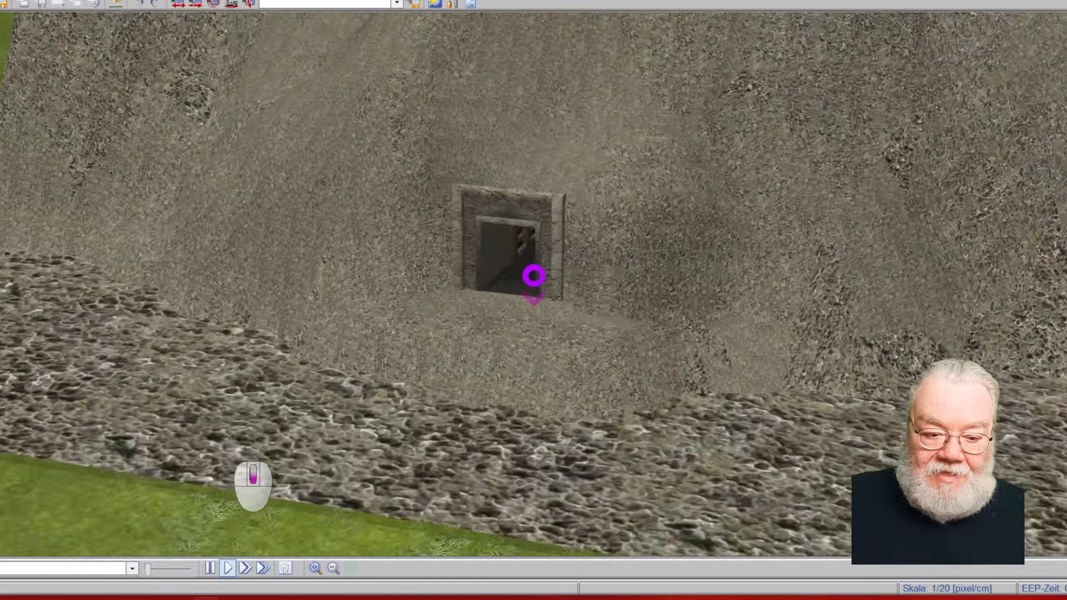
Step: Examine the timber gallery junction models in the meadow up close, including their log walls, roofs and dark floors
right_drag(440, 396, 518, 402)
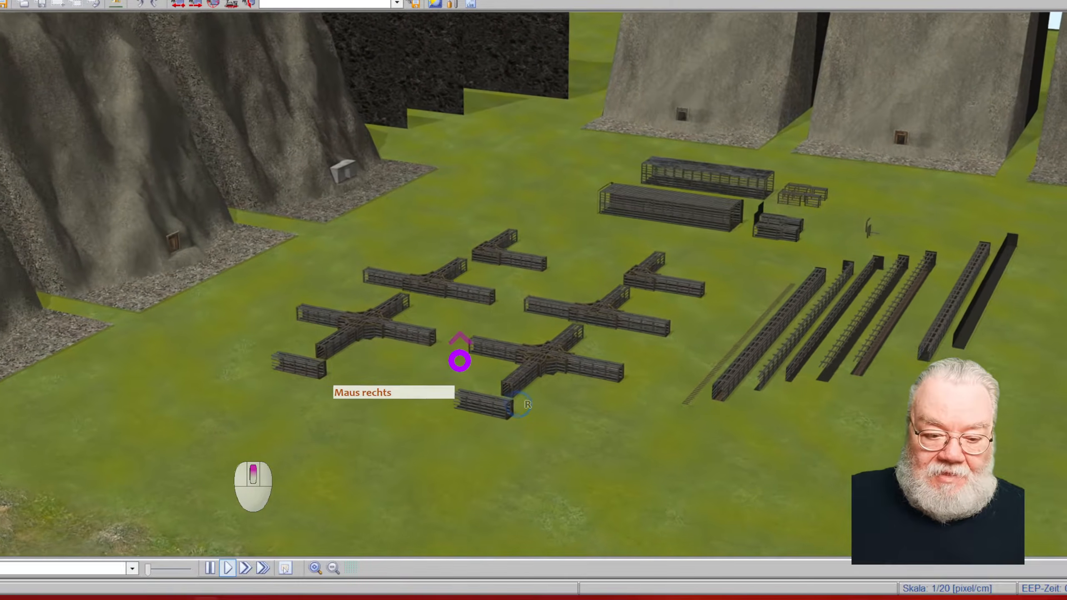
scroll(458, 359, up, 6)
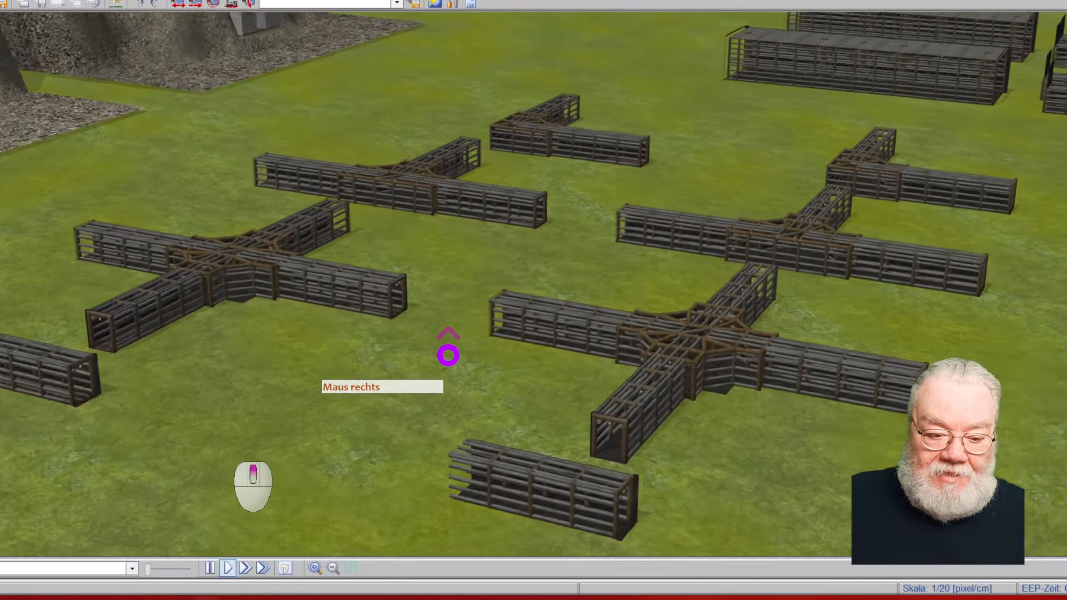
scroll(448, 355, up, 3)
right_drag(445, 355, 503, 352)
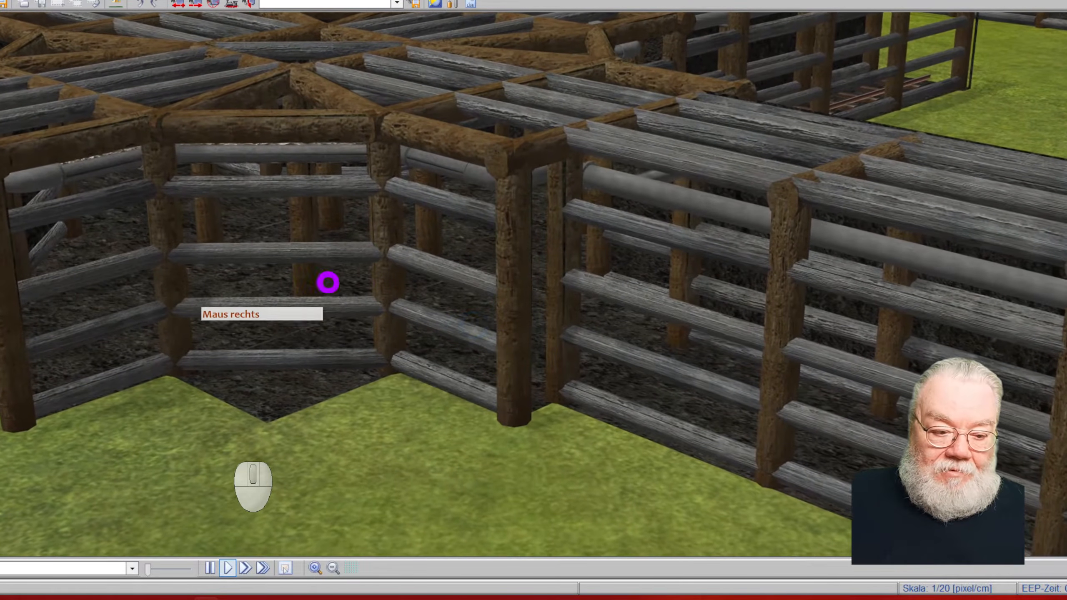
scroll(486, 255, down, 6)
right_drag(495, 276, 827, 393)
scroll(826, 393, up, 3)
scroll(836, 402, up, 2)
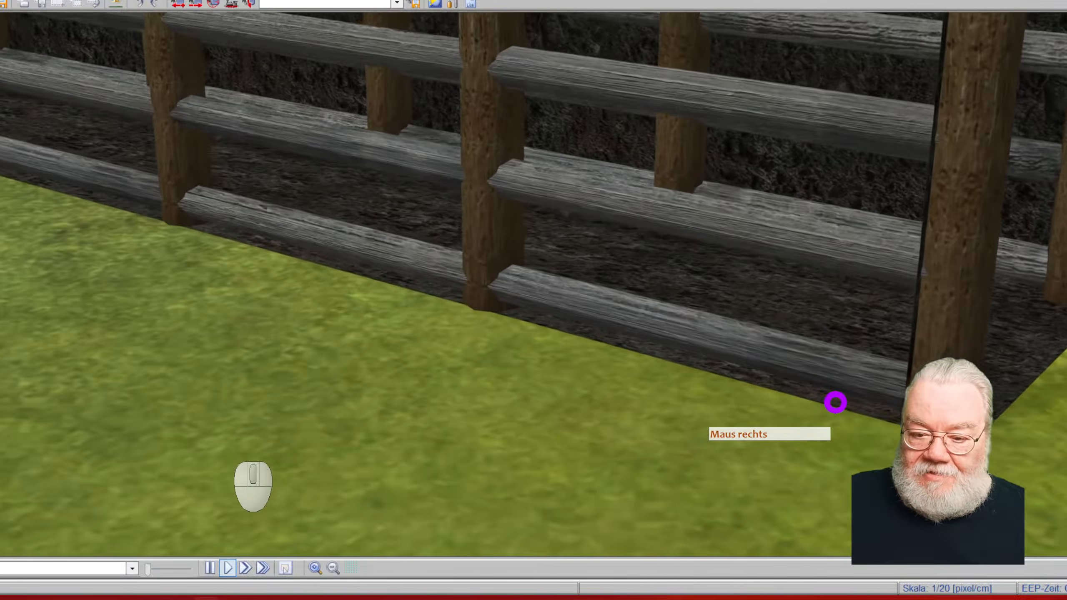
scroll(772, 410, down, 8)
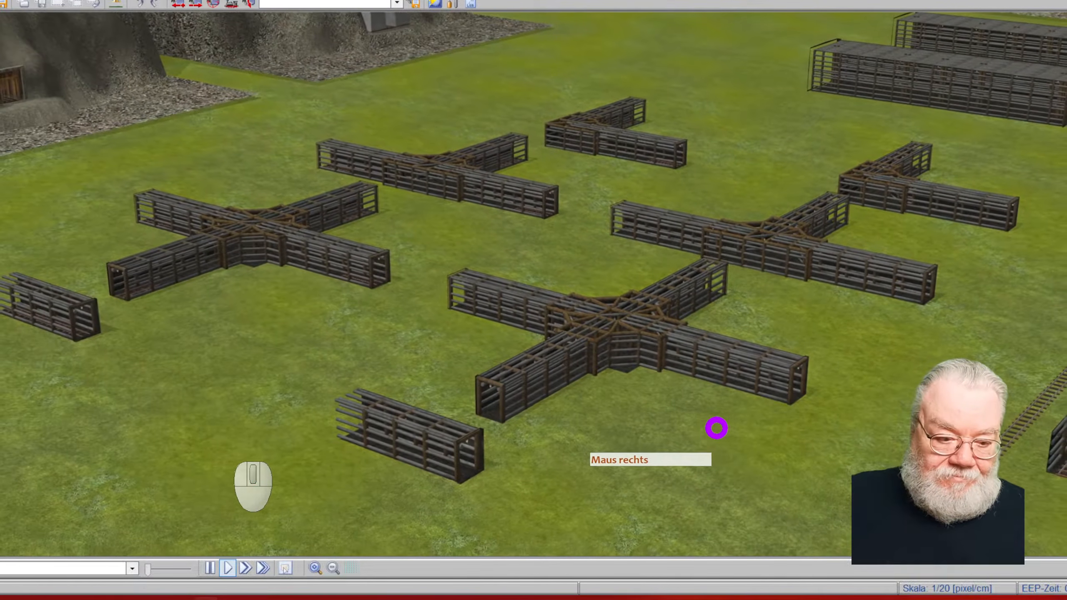
Step: Examine the long timber gallery with track inside and the separate track running alongside it
right_drag(474, 341, 255, 288)
scroll(474, 295, up, 4)
scroll(544, 362, up, 5)
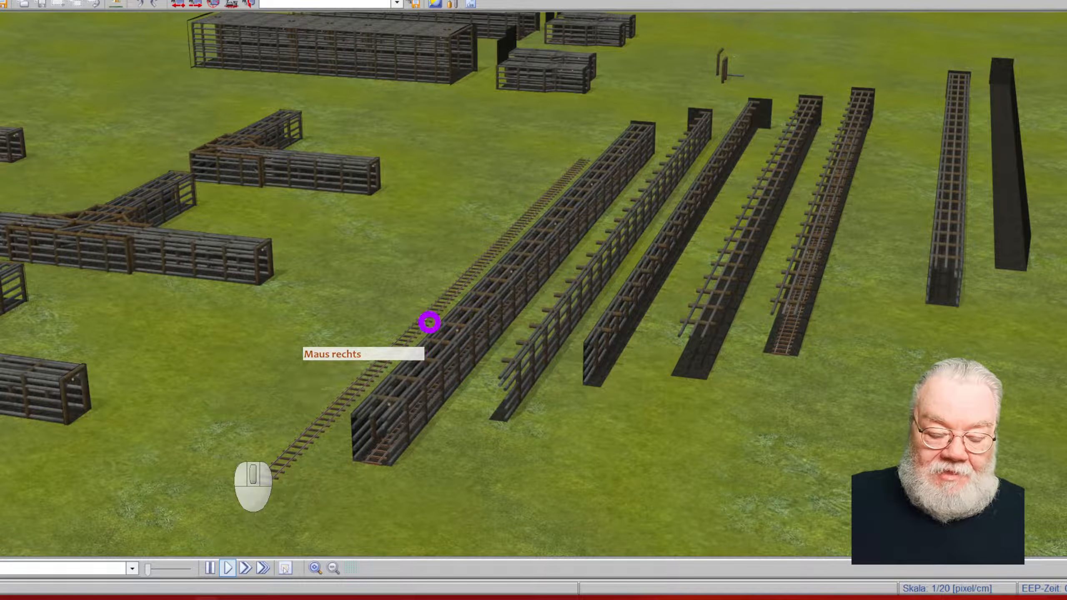
scroll(496, 374, up, 5)
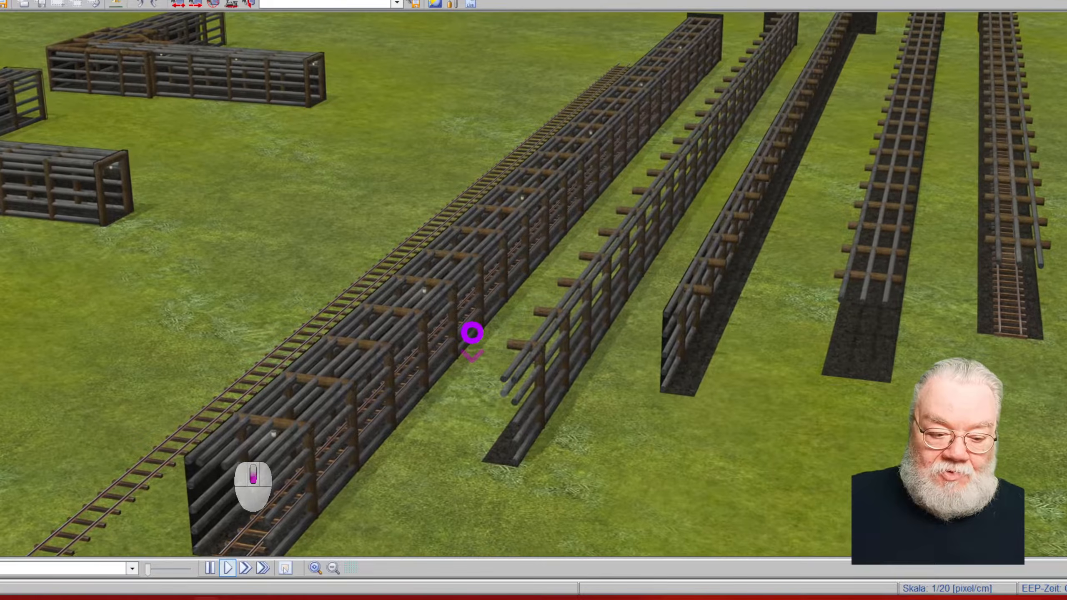
scroll(472, 333, down, 5)
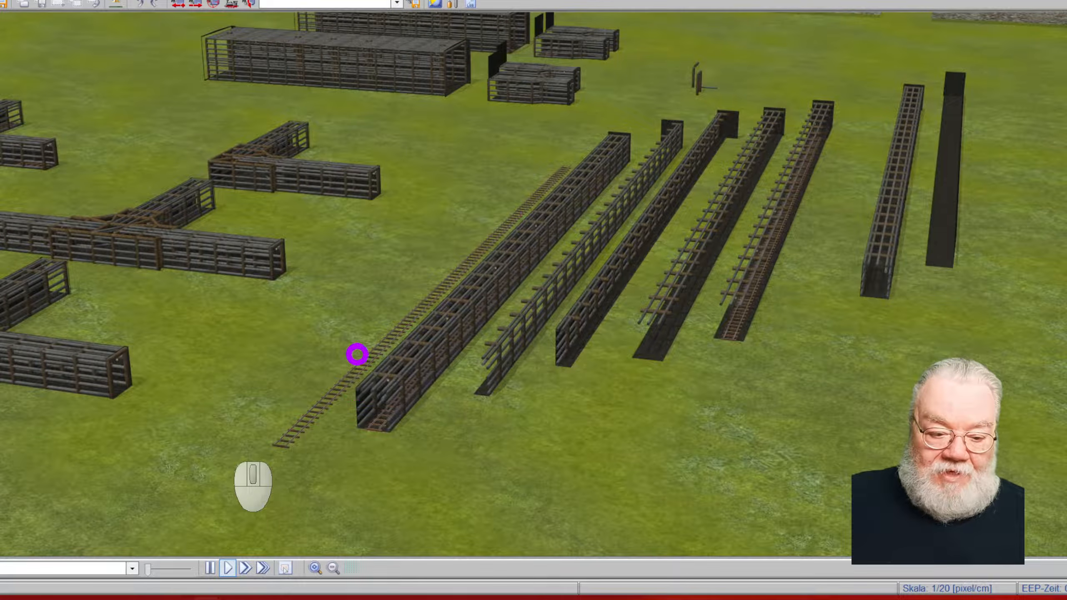
scroll(381, 389, up, 5)
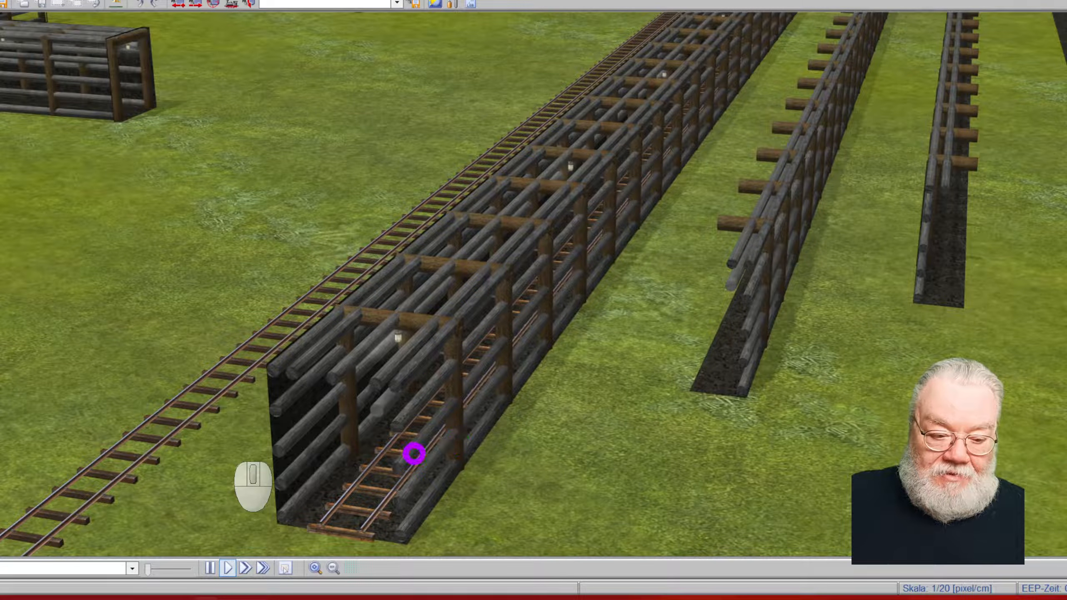
scroll(403, 329, down, 10)
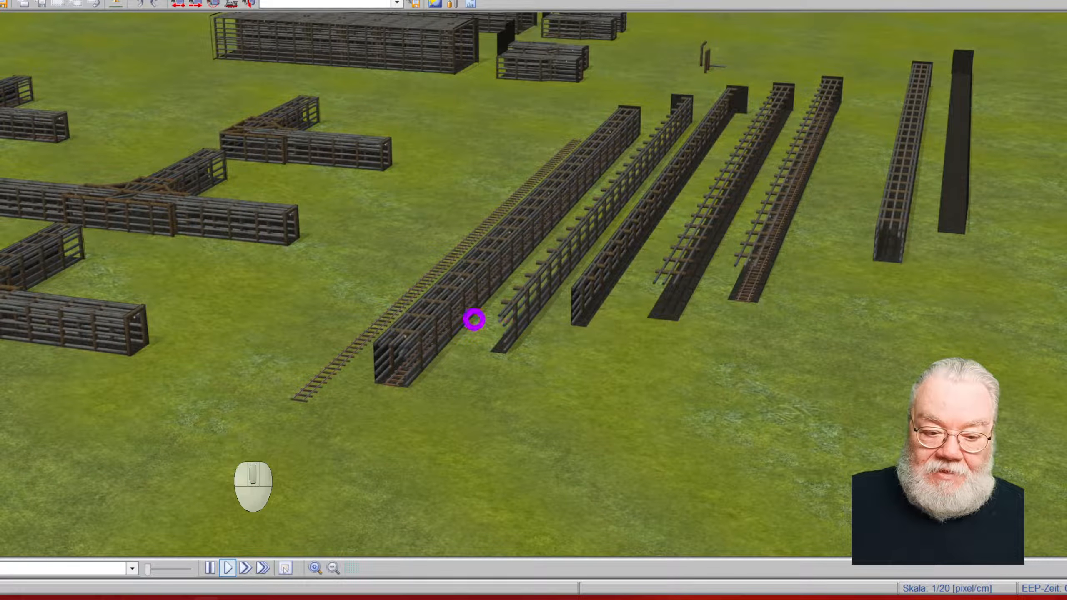
Step: Examine the lit gallery variants and the separate gallery beside the plain dark wall profile
right_drag(745, 377, 605, 279)
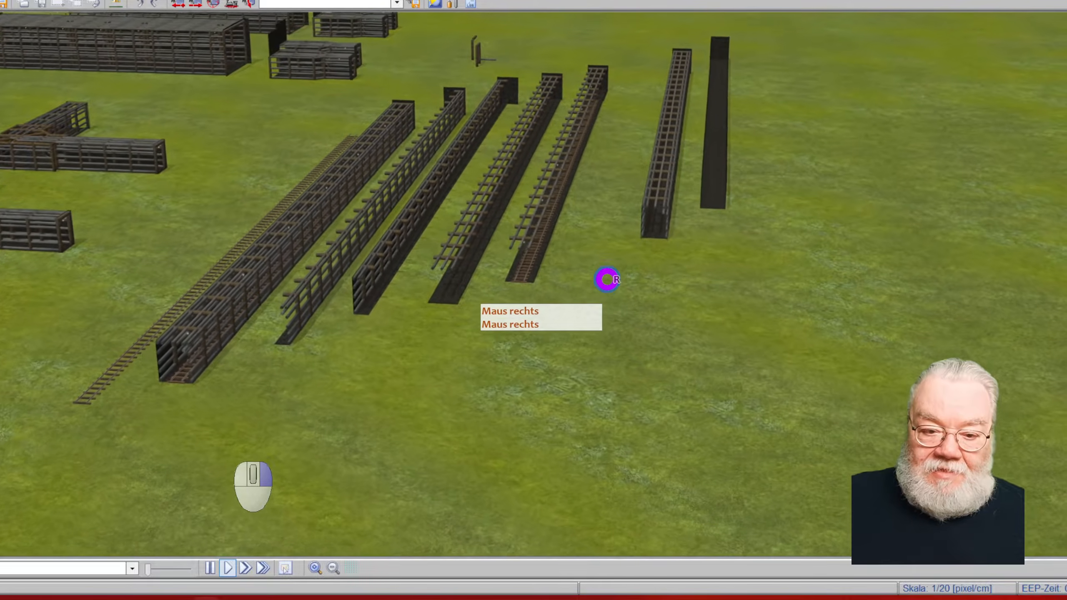
scroll(587, 308, up, 3)
scroll(586, 308, up, 5)
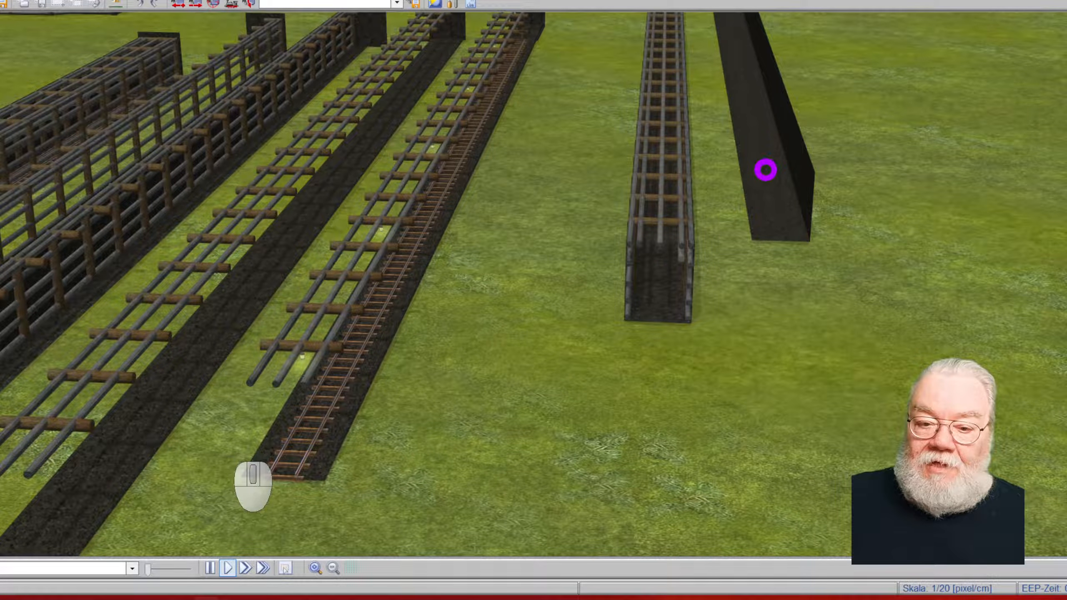
Step: View the wide galleries and small models between the long galleries and the rock faces
right_drag(767, 175, 602, 310)
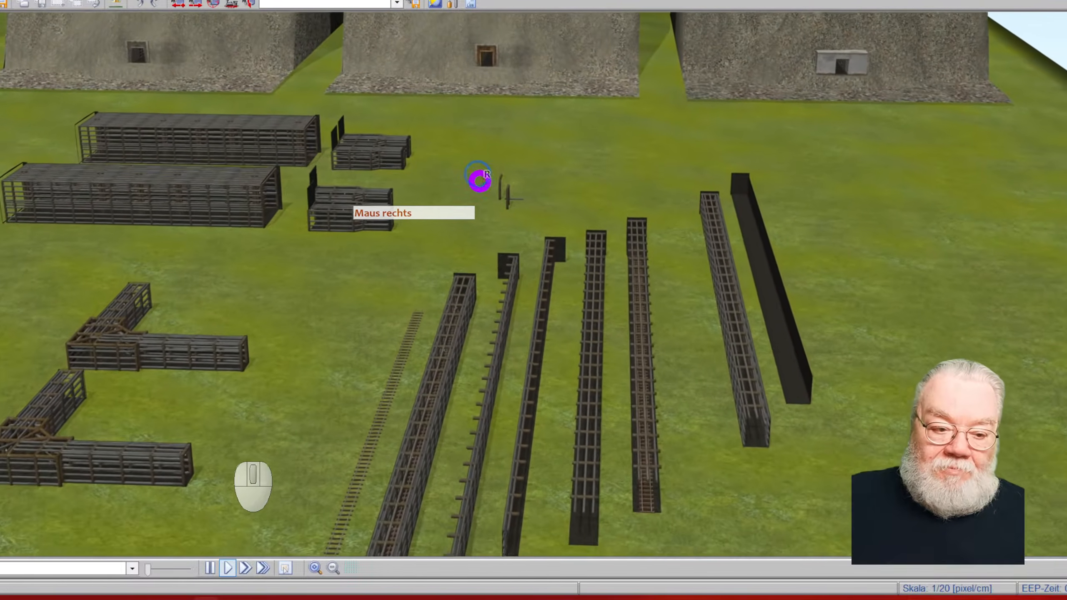
scroll(476, 180, up, 5)
scroll(531, 248, down, 3)
right_drag(446, 319, 515, 363)
scroll(517, 365, up, 4)
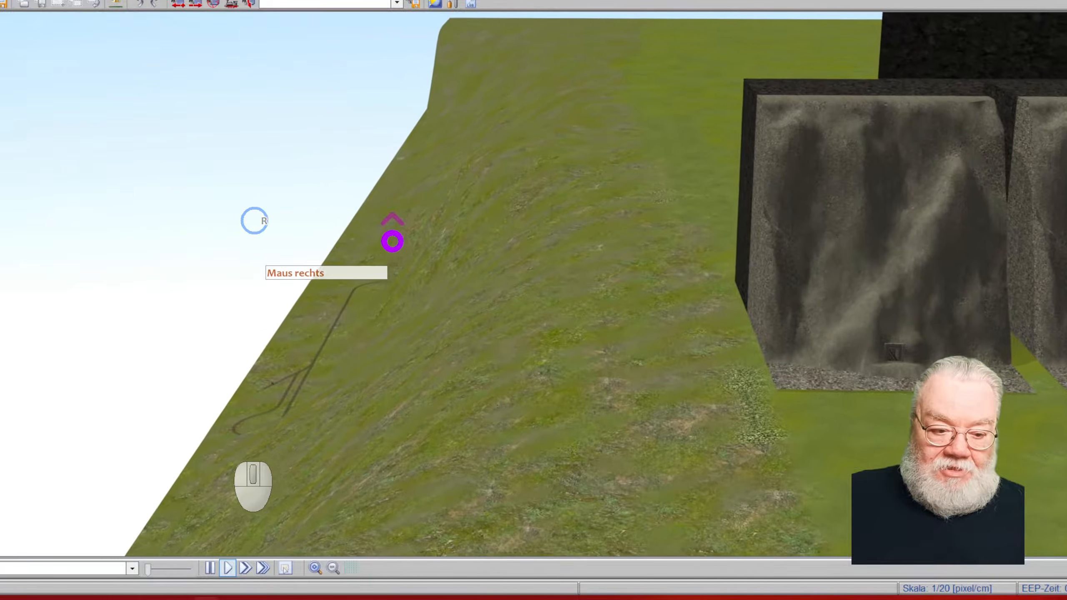
Step: Examine the far hillside where the track curves into the narrow opening in the slope
middle_drag(525, 310, 235, 348)
right_drag(235, 348, 415, 353)
scroll(612, 434, up, 4)
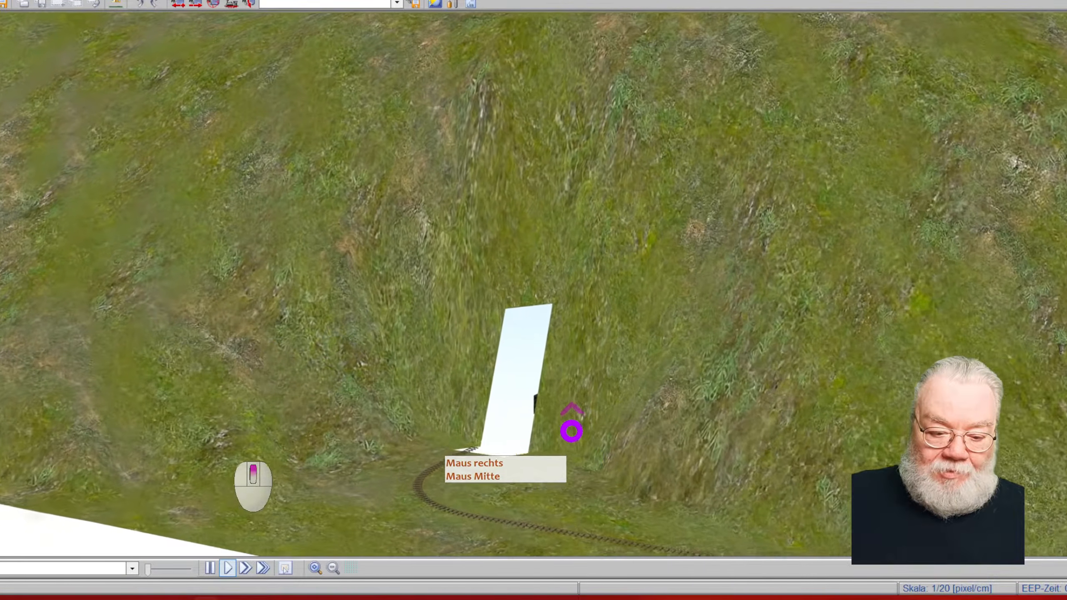
right_drag(572, 432, 536, 306)
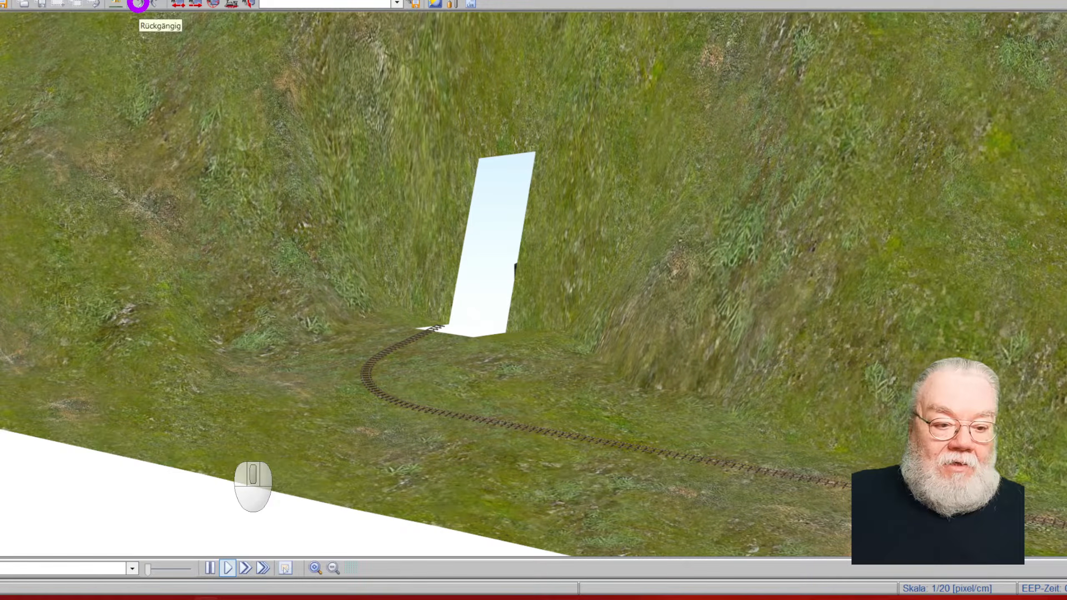
Step: Switch to 3D object editing without saving the layout, and undo the removal of the dark rock walls behind the hillside opening
click(139, 4)
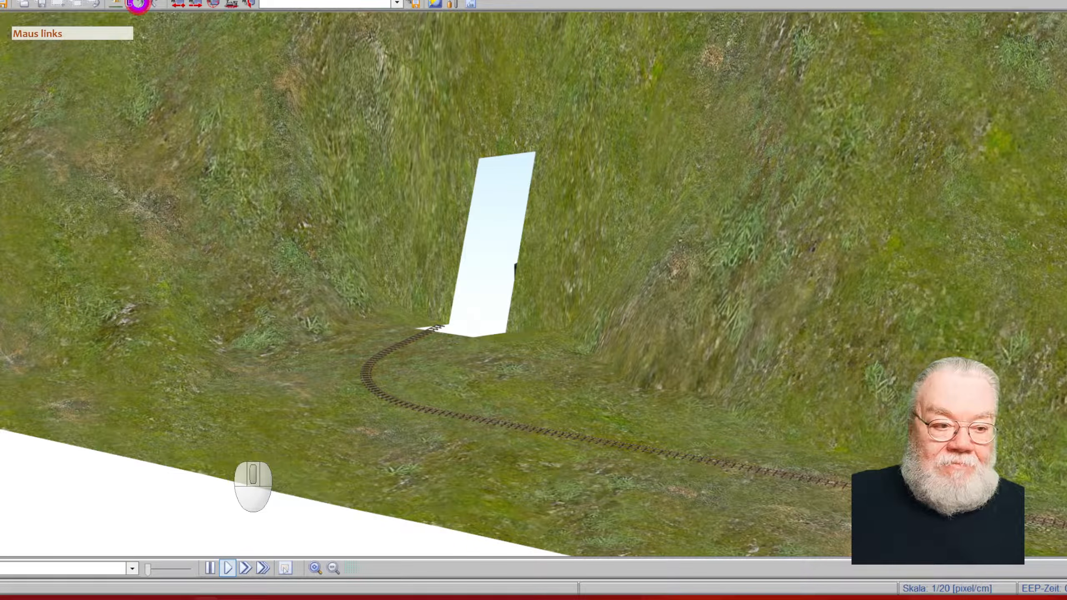
click(1066, 63)
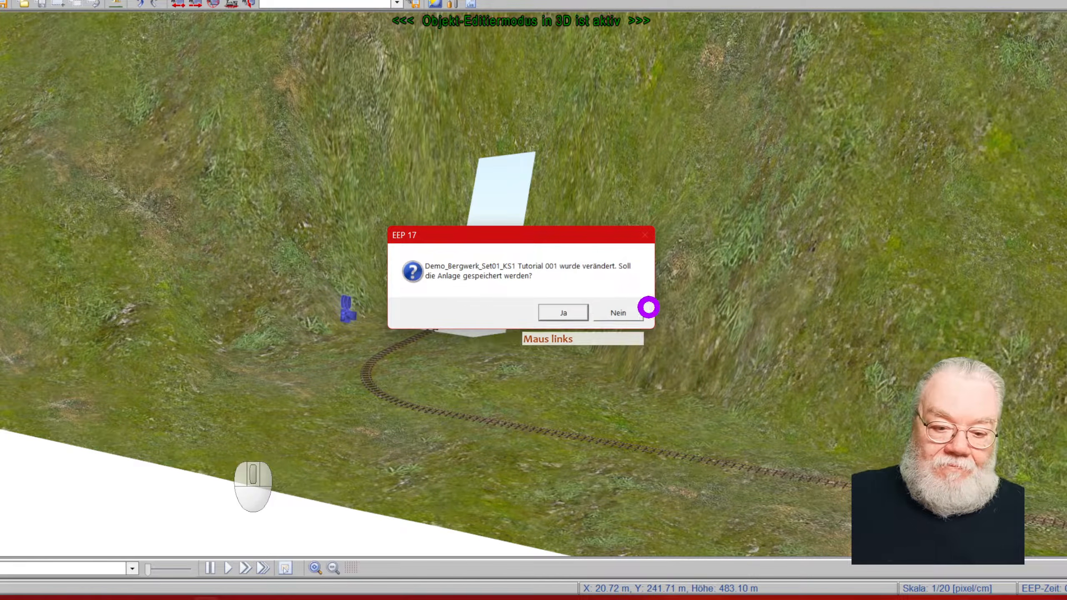
click(629, 311)
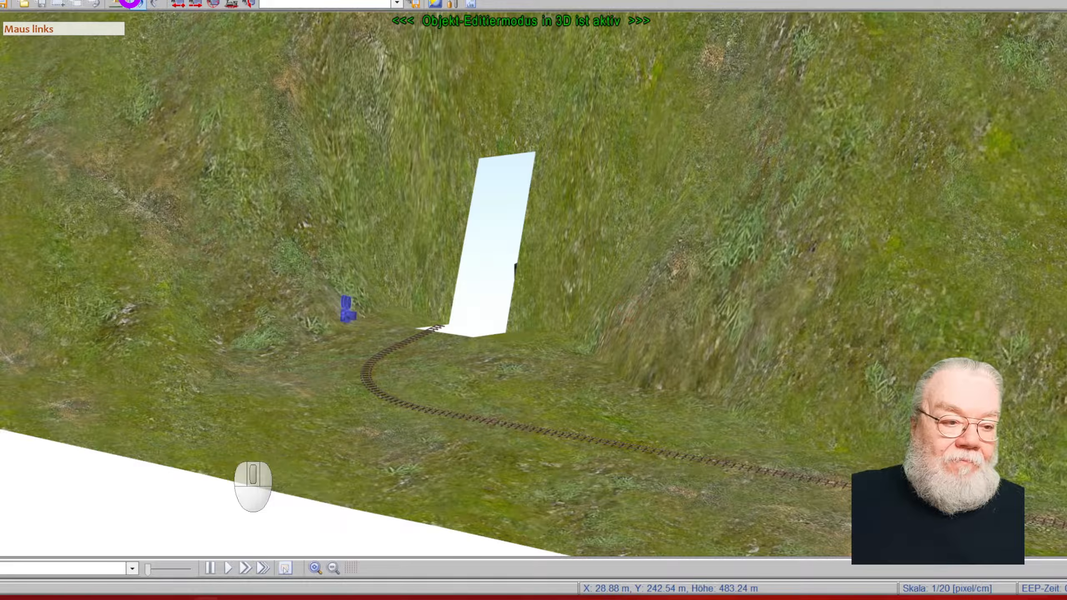
click(138, 2)
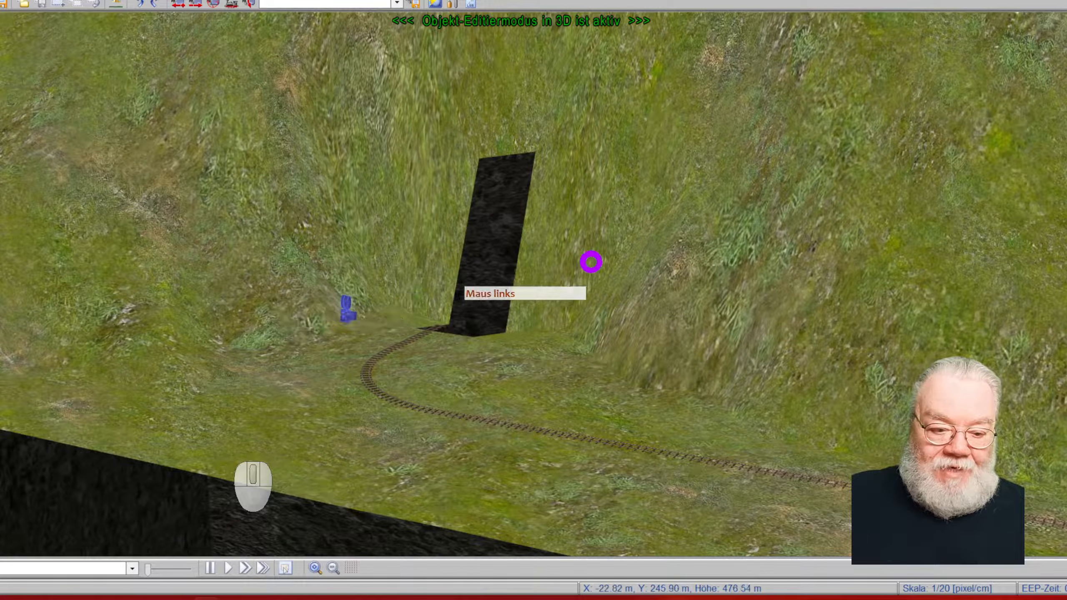
Step: Examine the dark rock-walled chamber in front of the hillside and its walls rising above the terrain
drag(503, 474, 500, 365)
scroll(501, 365, down, 5)
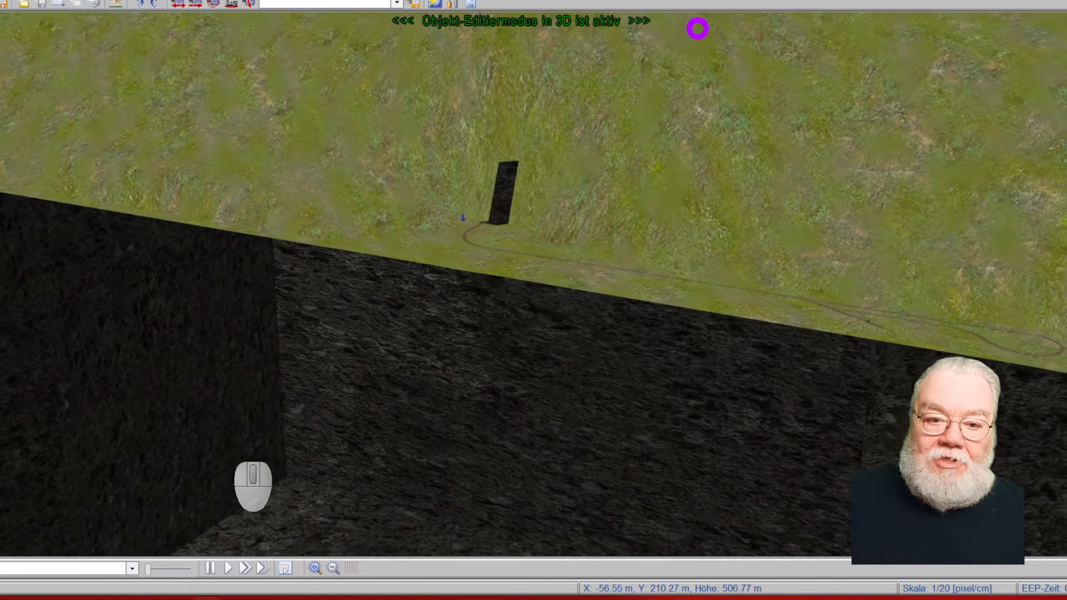
scroll(700, 26, up, 2)
scroll(699, 27, up, 5)
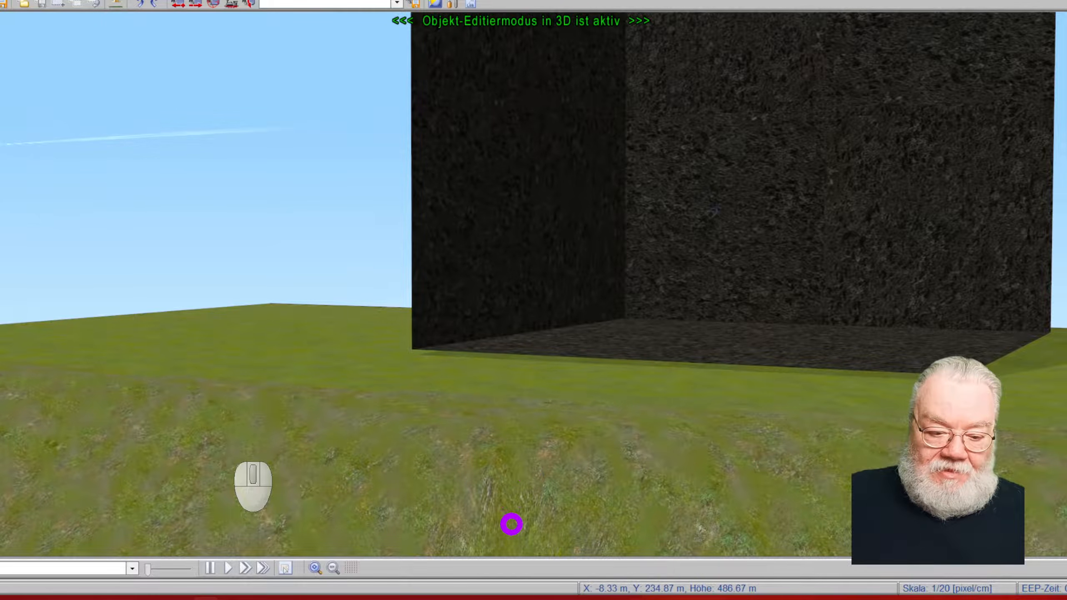
scroll(517, 513, up, 3)
scroll(525, 483, up, 3)
Step: Identify and deselect the rock wall object Bergwerk_Berg4_KS1, and undo the removal of the rock face with the mine entrance
right_click(551, 189)
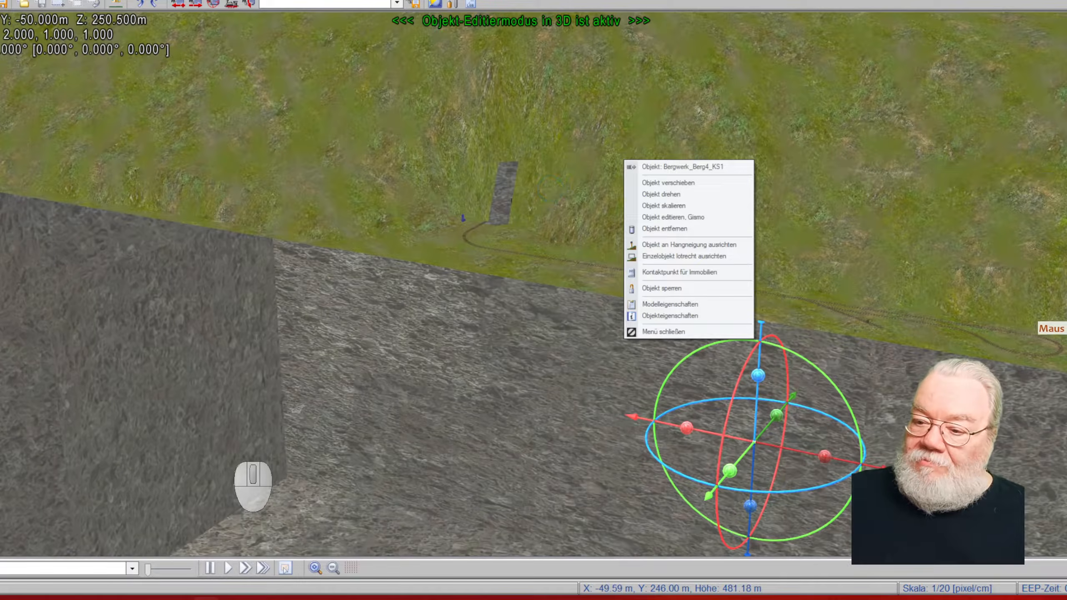
click(1061, 309)
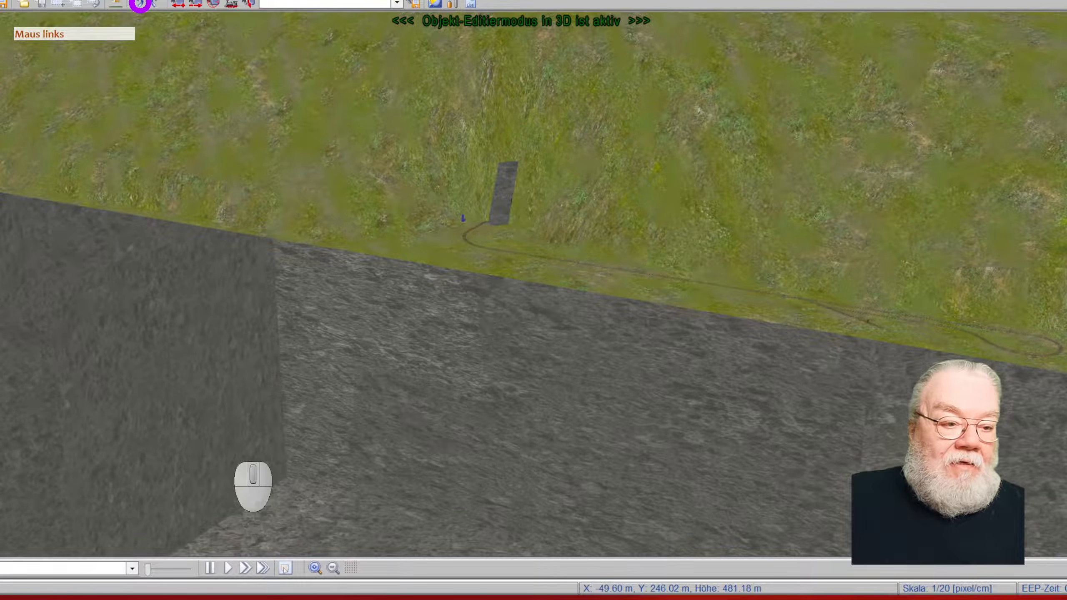
click(140, 3)
scroll(534, 198, up, 3)
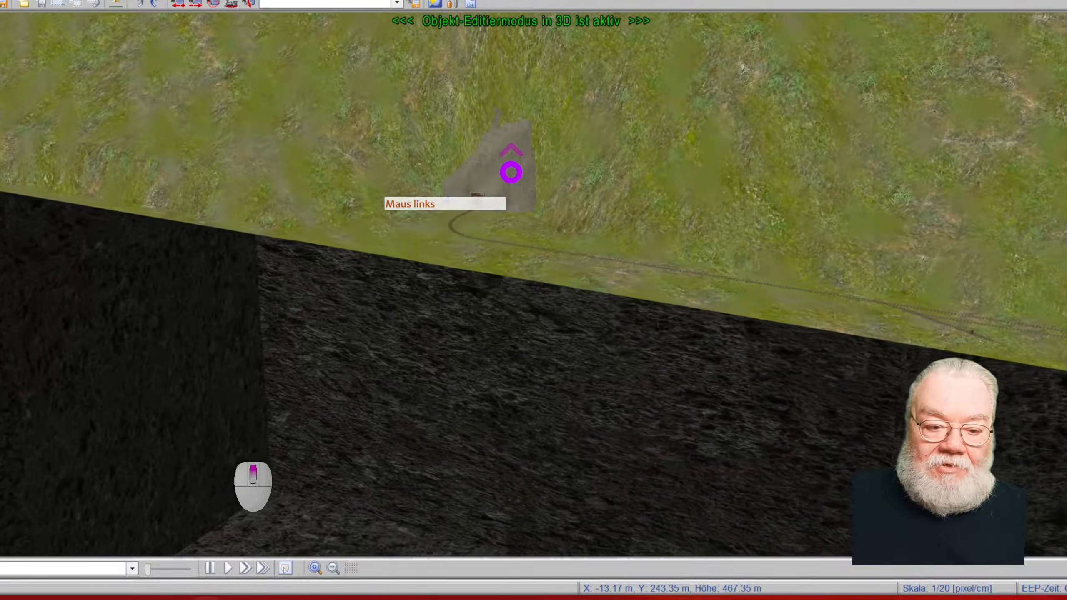
Step: Inspect the timber-framed mine entrance in the hillside and the track curving into its tunnel
right_drag(495, 171, 648, 121)
key(Escape)
scroll(390, 102, up, 3)
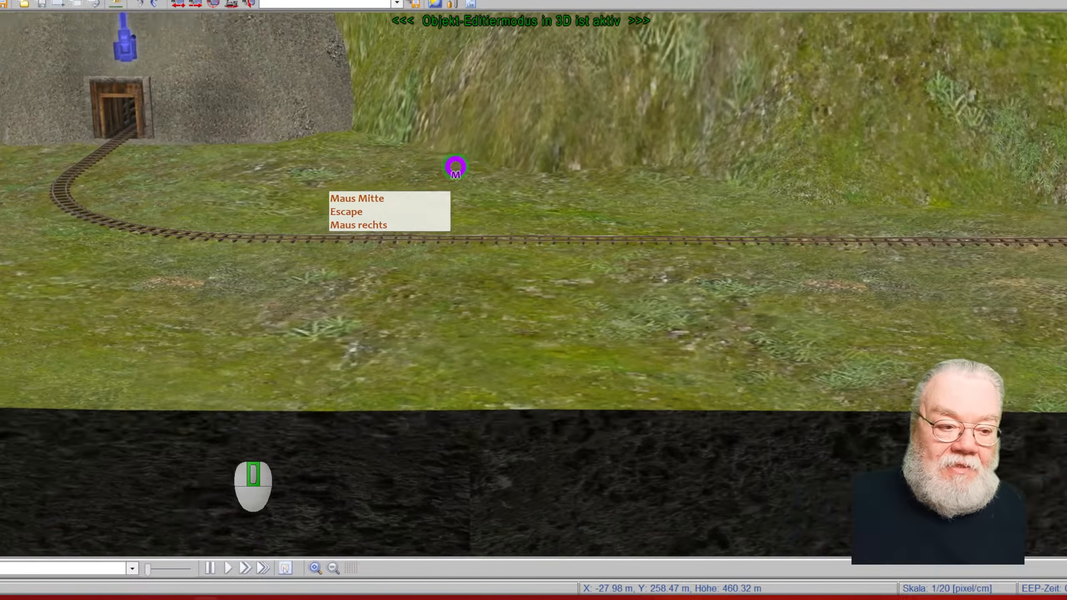
middle_drag(456, 167, 407, 195)
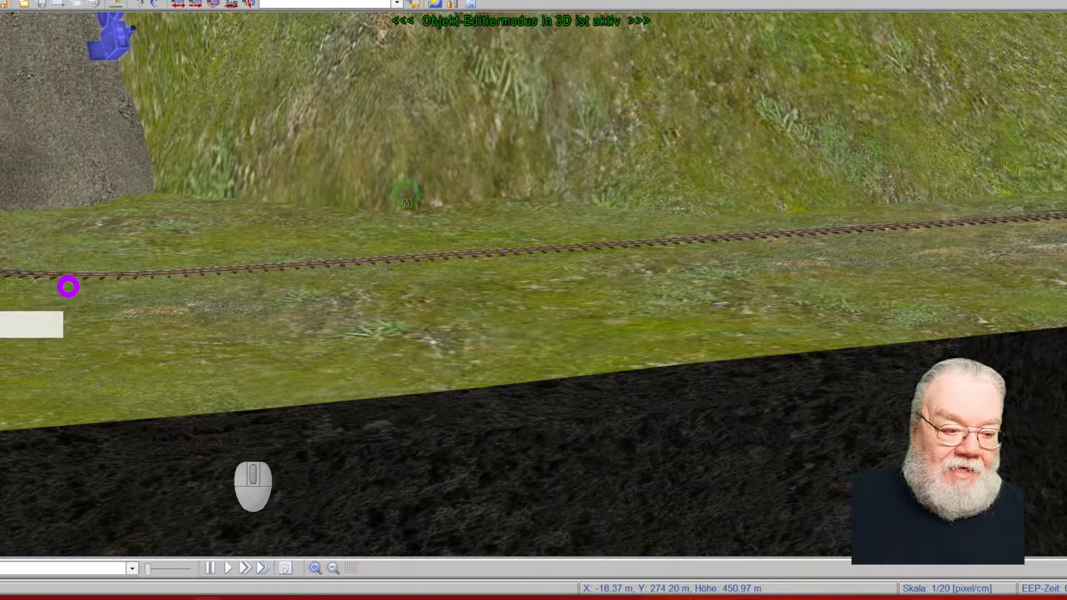
middle_drag(1, 319, 345, 181)
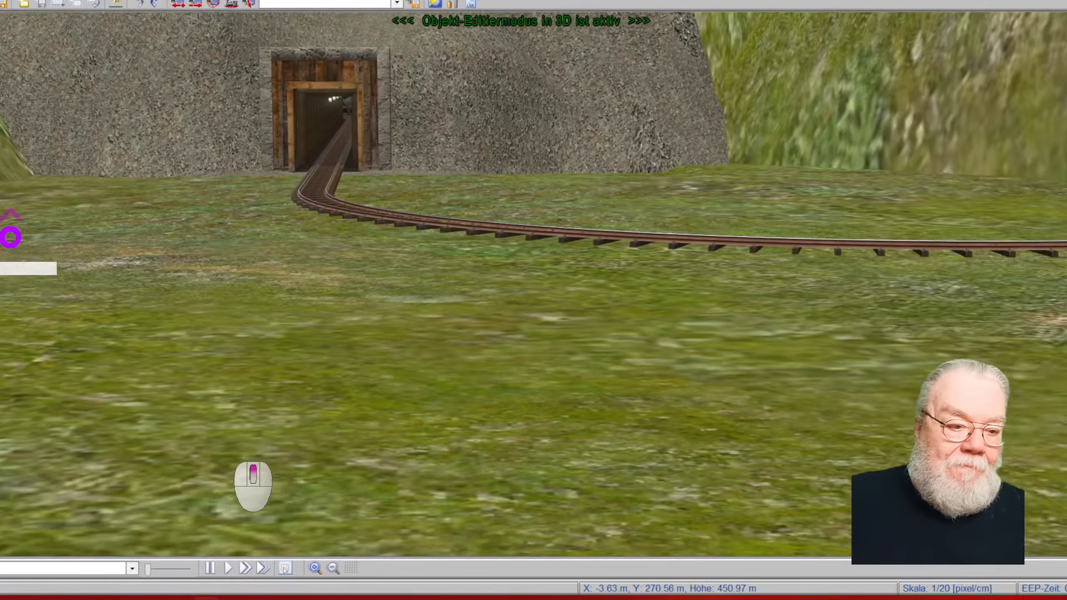
middle_drag(10, 238, 377, 95)
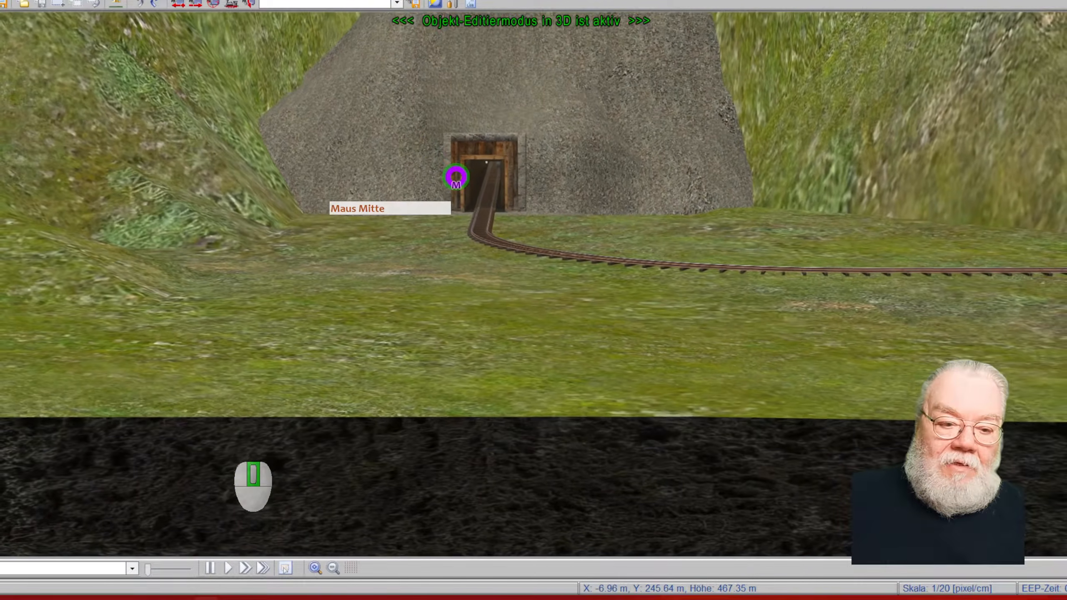
middle_drag(456, 177, 937, 79)
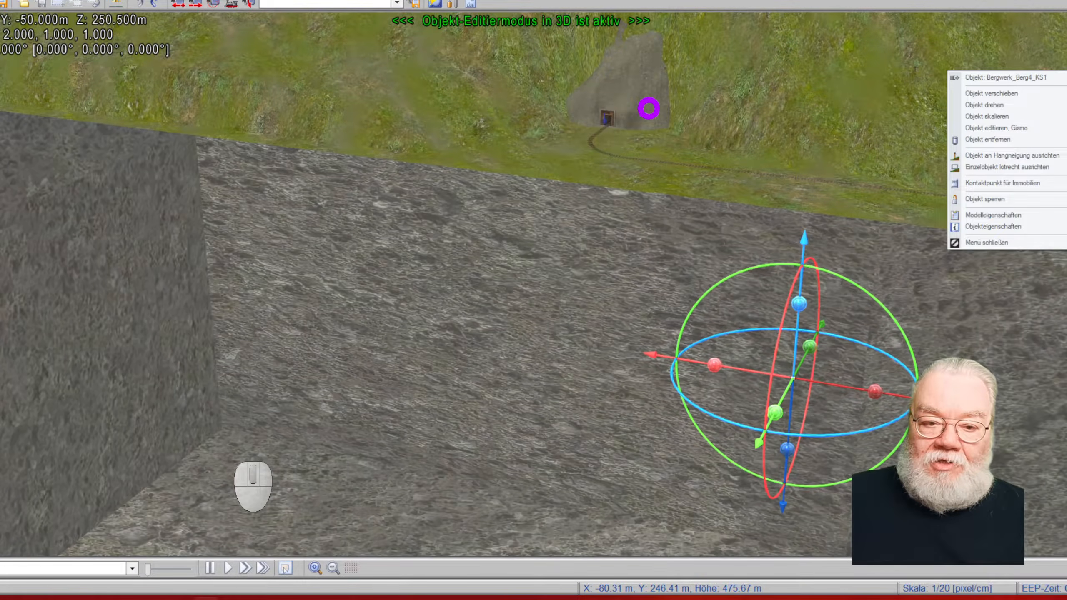
Step: Switch to 3D surface design at the hillside mine entrance and bring the whole control dialog into view
click(649, 109)
mouse_move(733, 72)
middle_down()
mouse_move(741, 43)
mouse_move(740, 83)
middle_up()
scroll(731, 169, up, 1)
scroll(719, 403, up, 1)
scroll(740, 387, up, 1)
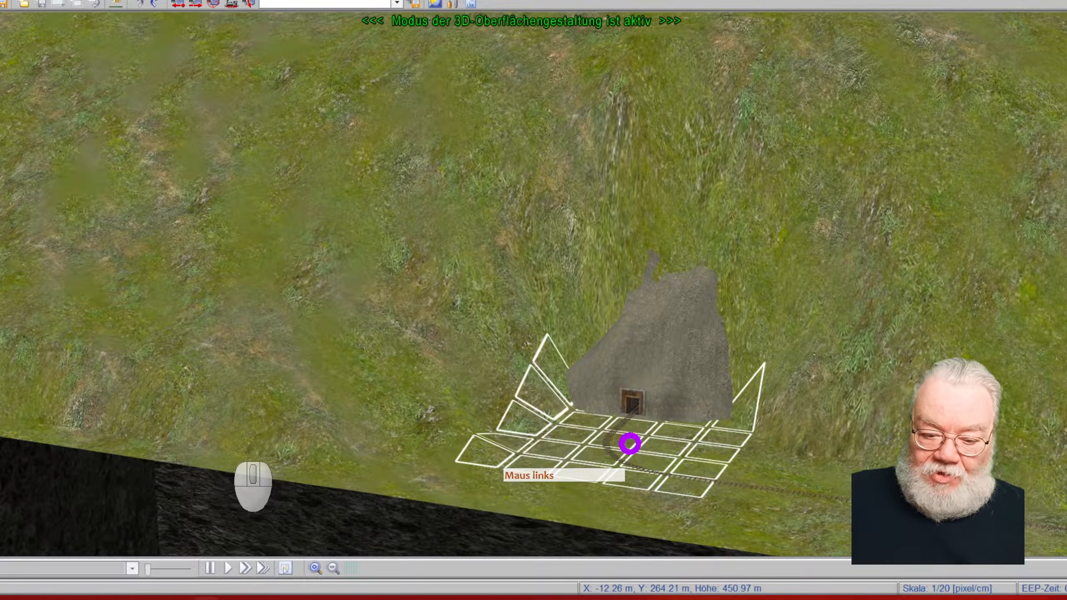
drag(1066, 94, 836, 61)
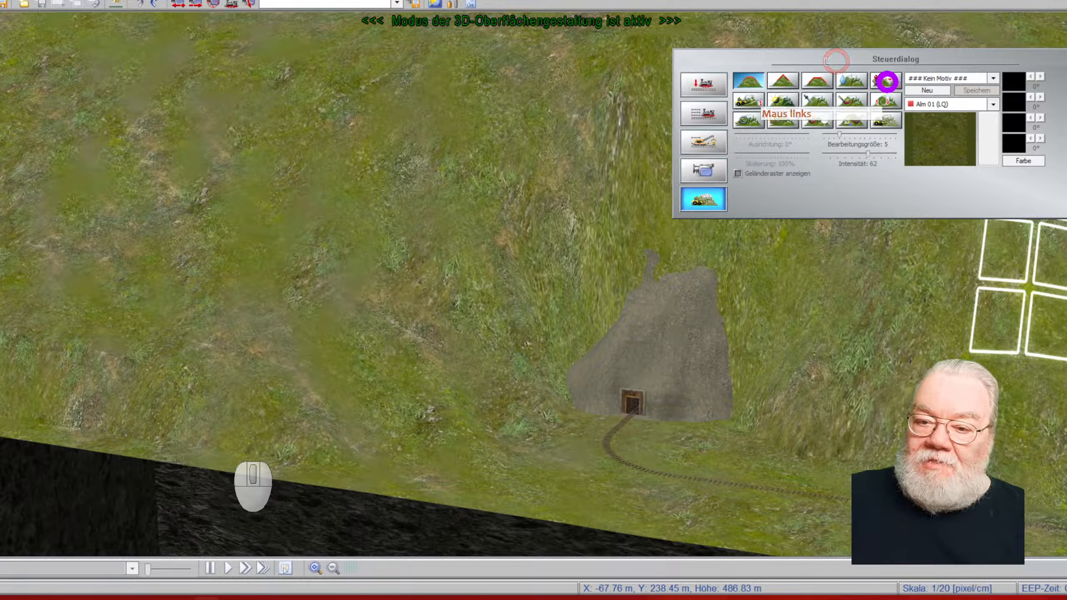
Step: Choose the picked-height terrain tool with edit size 3 and pick the 450.97 m ground height in front of the mine entrance
click(887, 81)
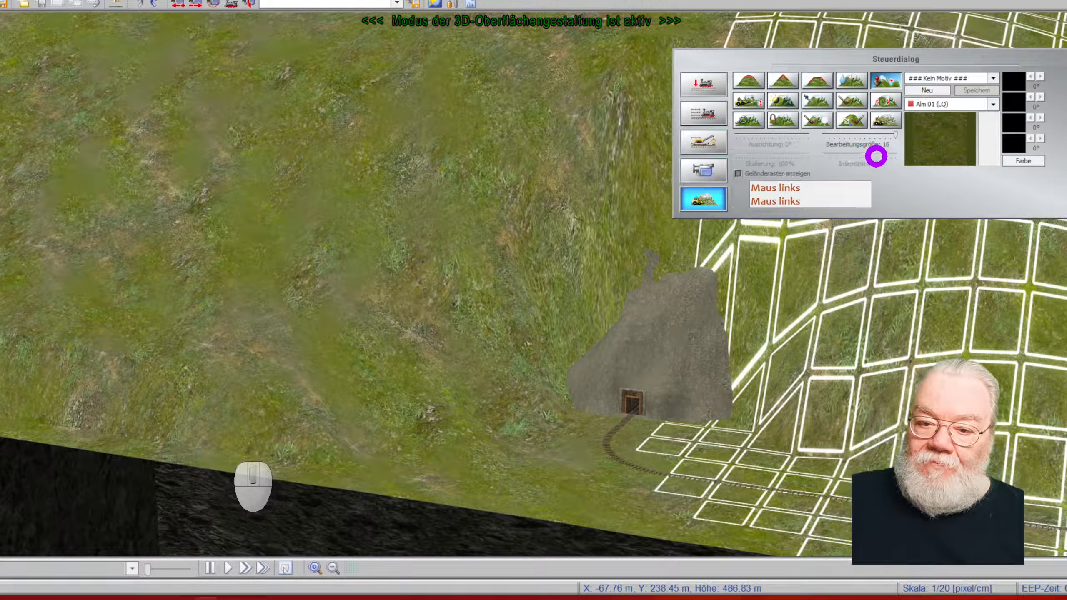
drag(894, 135, 828, 137)
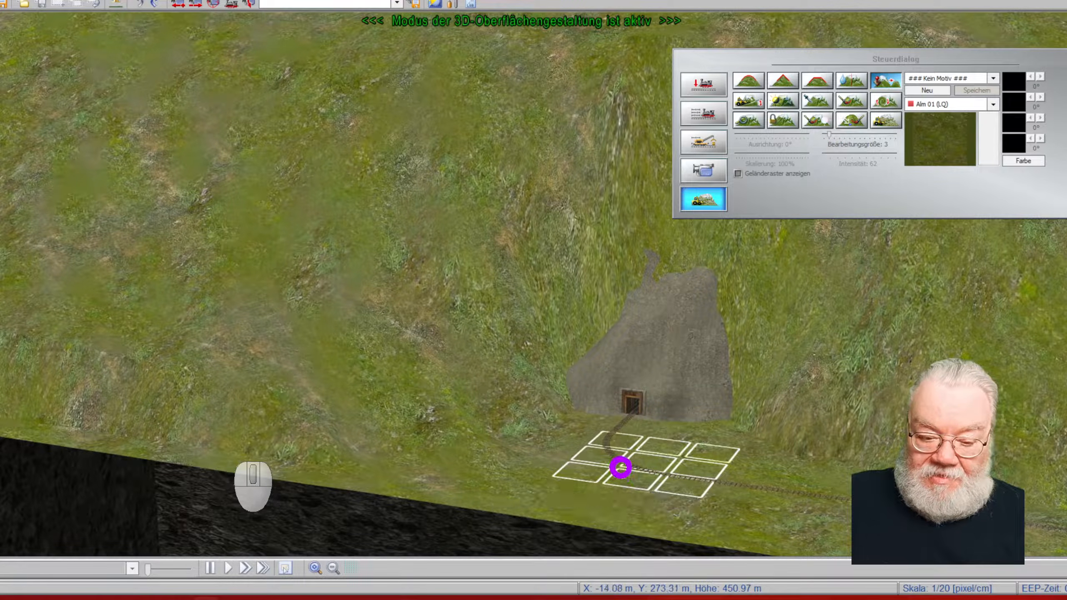
key(ctrl)
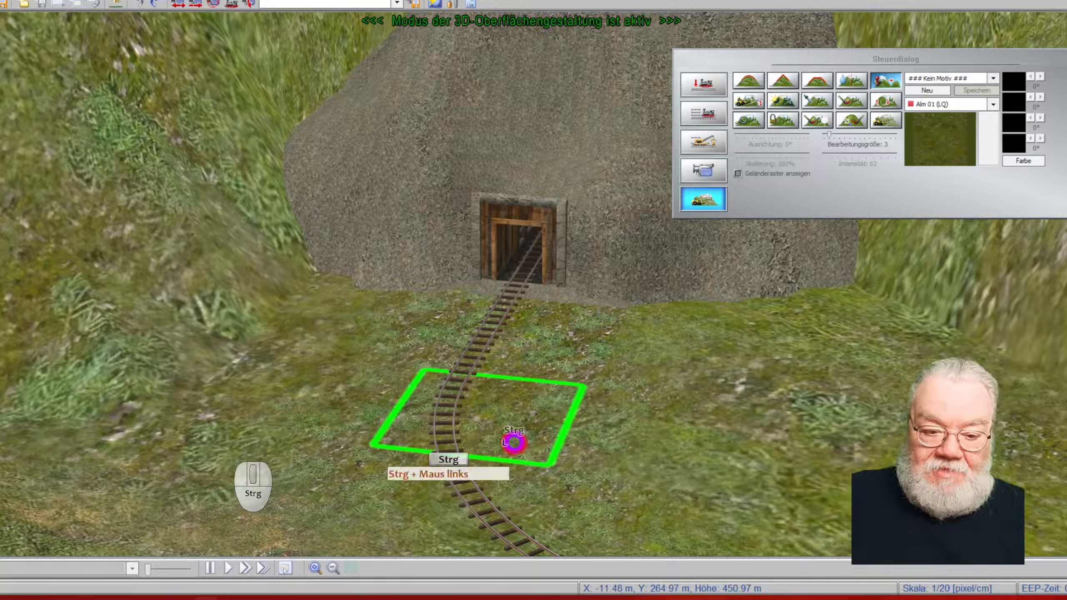
scroll(514, 442, down, 10)
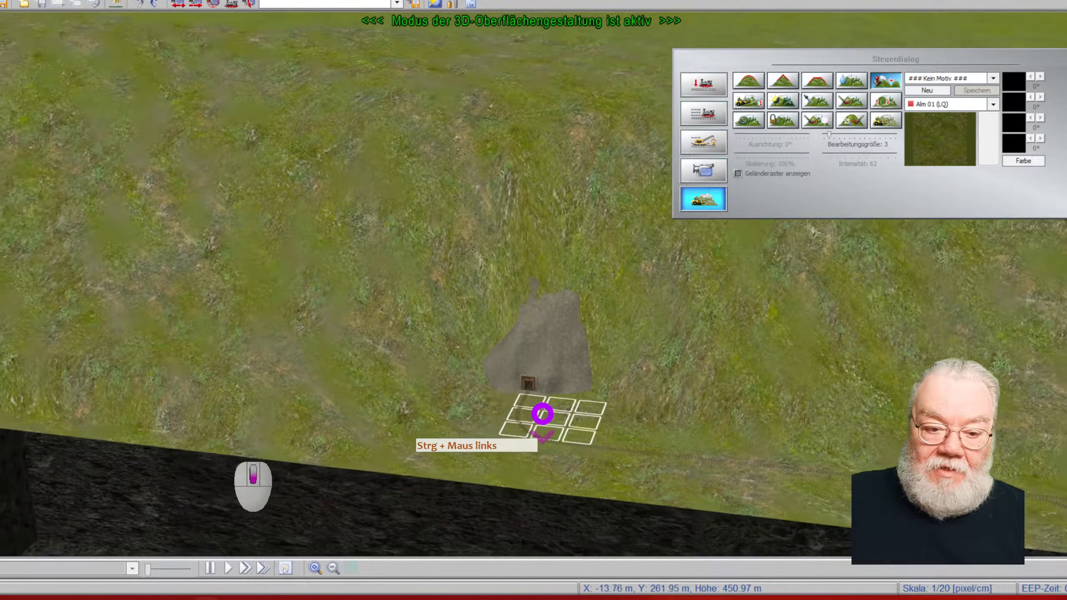
Step: Set the edit size to 13 and lower a first patch of the high grassy plateau to the picked height
right_drag(543, 414, 533, 206)
scroll(563, 221, up, 2)
middle_drag(564, 221, 729, 172)
scroll(503, 345, down, 3)
right_drag(655, 400, 510, 210)
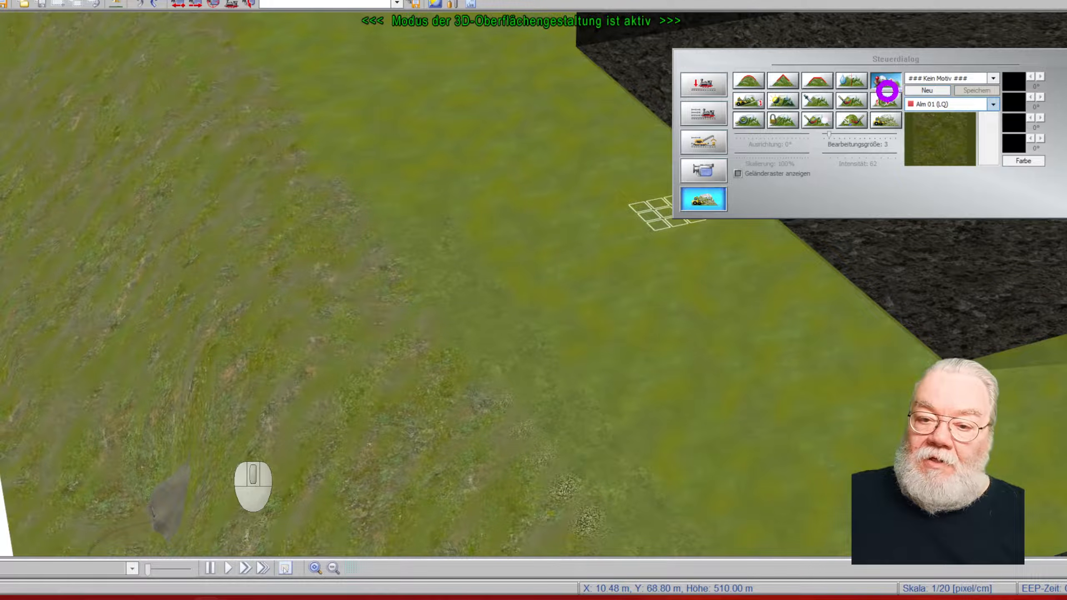
drag(830, 134, 879, 135)
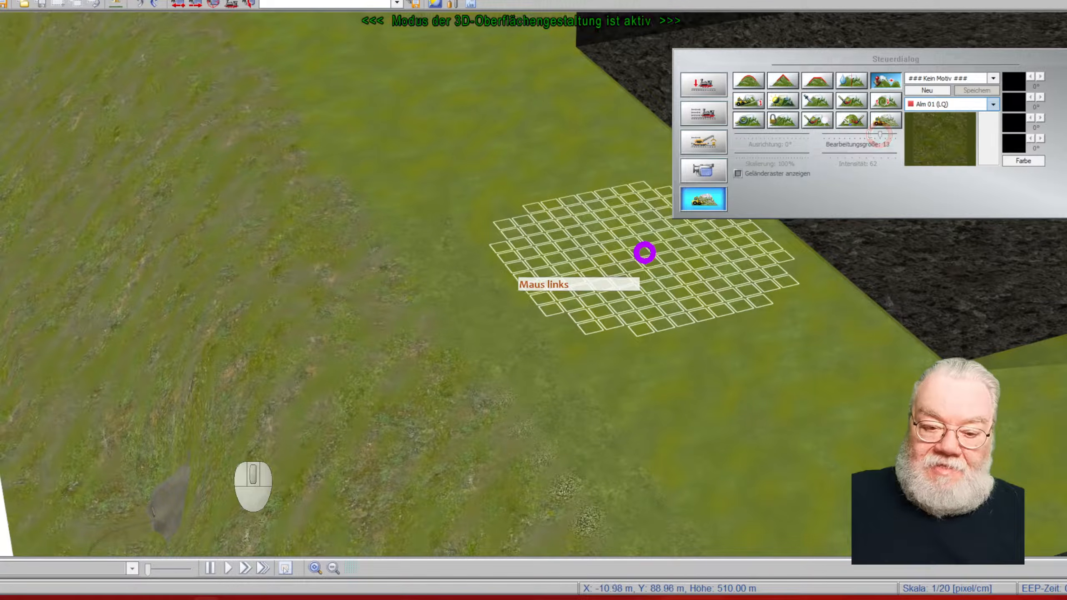
drag(633, 263, 633, 262)
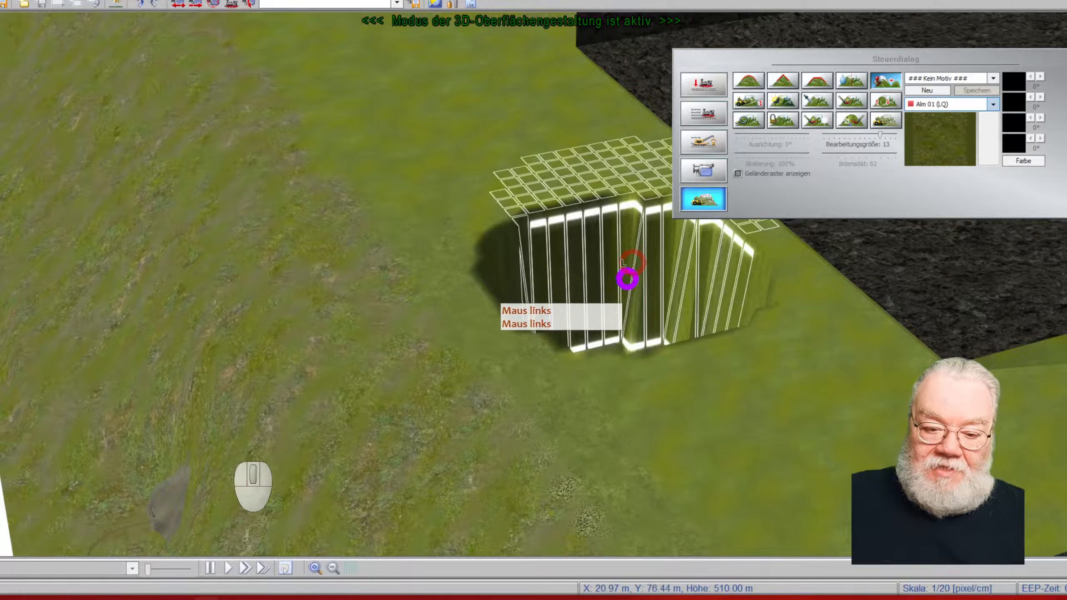
Step: Widen the lowered pit across the plateau to expose the buried track running through it
right_drag(667, 424, 585, 358)
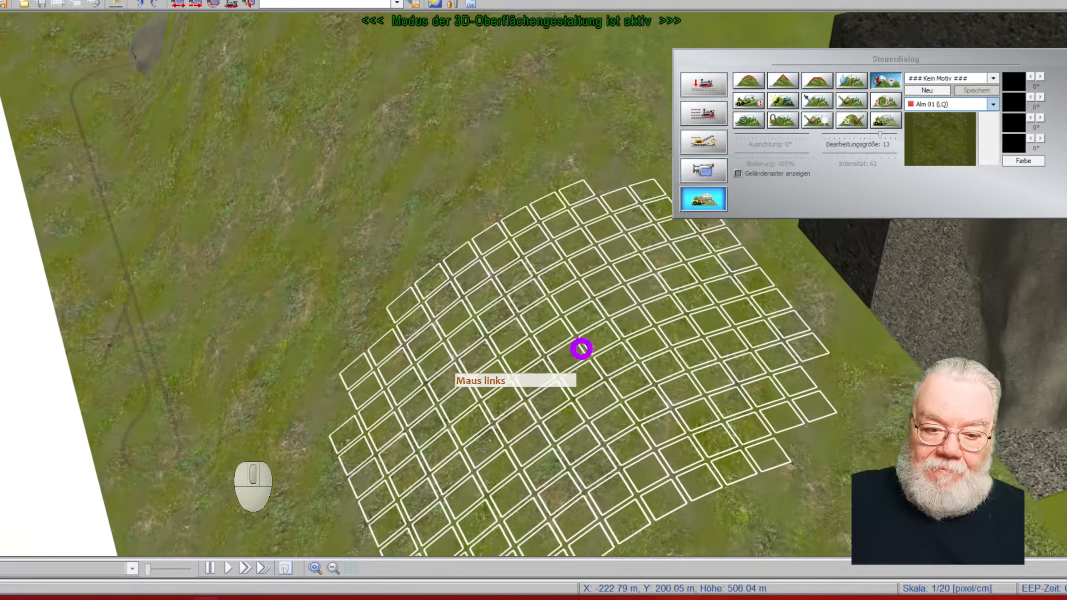
scroll(524, 276, down, 3)
right_drag(591, 138, 26, 307)
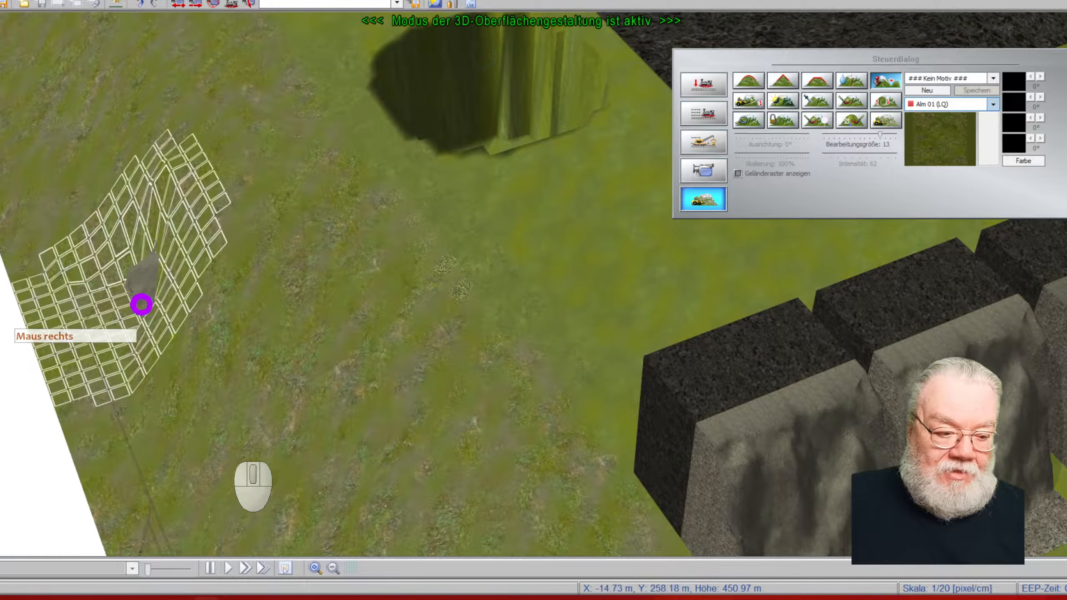
right_drag(463, 257, 456, 394)
middle_drag(456, 394, 467, 309)
middle_drag(428, 370, 489, 238)
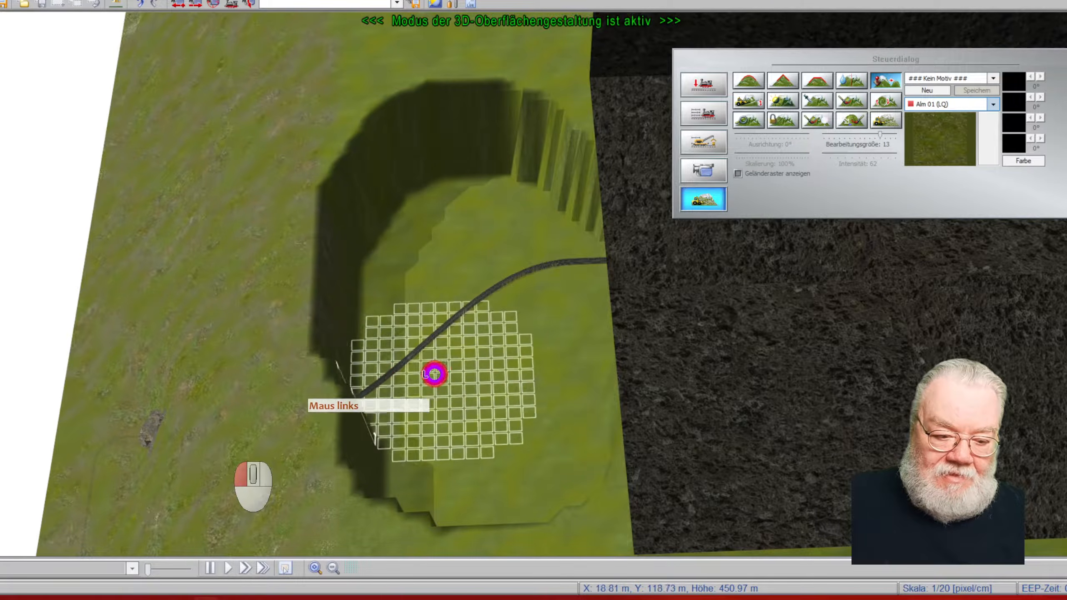
mouse_move(372, 416)
mouse_down()
mouse_move(377, 484)
mouse_move(448, 460)
mouse_move(548, 472)
mouse_move(521, 315)
mouse_up()
Step: Extend the lowered area beside the rock walls to uncover the adjoining tracks and the train on them
mouse_move(521, 314)
middle_down()
mouse_move(543, 362)
mouse_move(357, 377)
mouse_move(422, 269)
mouse_move(417, 288)
mouse_move(355, 324)
middle_up()
click(464, 244)
mouse_move(355, 324)
right_down()
mouse_move(250, 310)
mouse_move(358, 277)
mouse_move(253, 260)
right_up()
mouse_move(252, 261)
mouse_down()
mouse_move(221, 245)
mouse_move(317, 172)
mouse_move(86, 248)
mouse_move(412, 332)
mouse_move(420, 214)
mouse_up()
mouse_move(457, 270)
right_down()
mouse_move(393, 294)
mouse_move(460, 331)
mouse_move(400, 279)
right_up()
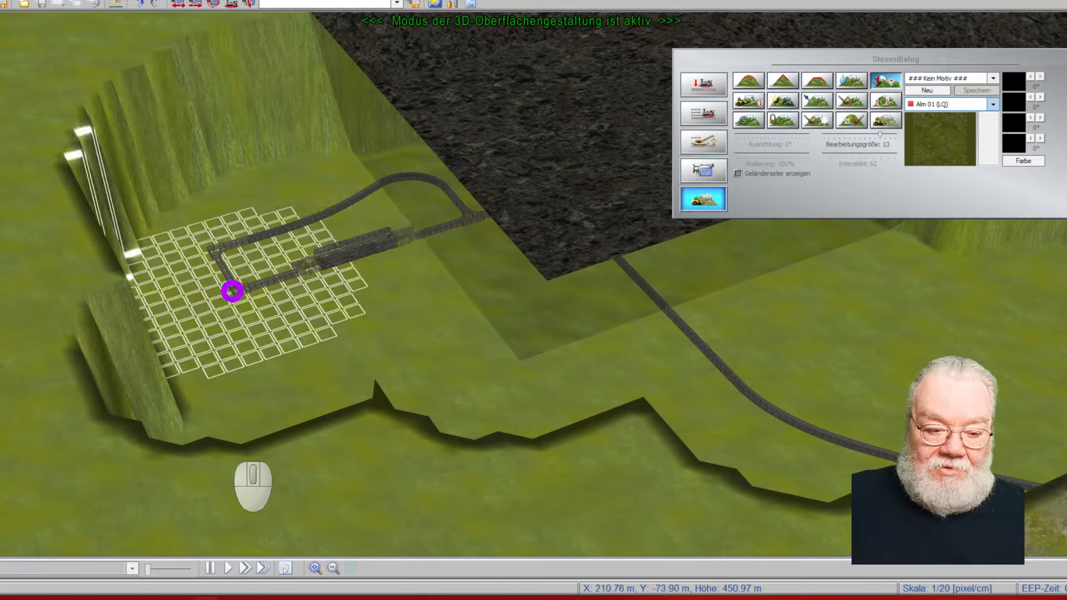
Step: Pick the plateau's 510.00 m height and fill the excavated area back up over the exposed tracks and train
middle_drag(412, 293, 450, 350)
right_drag(450, 349, 311, 319)
scroll(516, 351, down, 1)
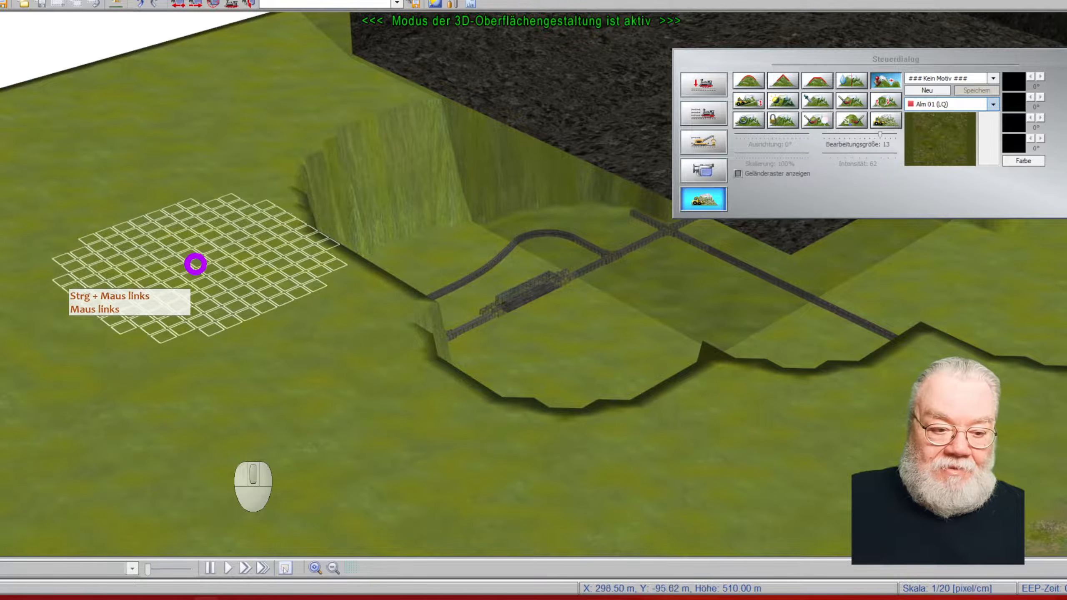
click(394, 125)
mouse_move(454, 165)
mouse_down()
mouse_move(891, 254)
mouse_move(812, 322)
mouse_move(924, 271)
mouse_move(918, 279)
mouse_up()
right_drag(757, 340, 665, 231)
mouse_move(416, 286)
mouse_down()
mouse_move(534, 188)
mouse_move(431, 329)
mouse_move(567, 184)
mouse_up()
mouse_move(568, 184)
right_down()
mouse_move(572, 250)
mouse_move(630, 301)
mouse_move(469, 282)
right_up()
mouse_move(470, 282)
mouse_down()
mouse_move(520, 234)
mouse_move(490, 291)
mouse_move(438, 319)
mouse_move(198, 241)
mouse_move(146, 381)
mouse_up()
right_drag(171, 357, 272, 379)
mouse_move(352, 354)
mouse_down()
mouse_move(429, 210)
mouse_move(600, 209)
mouse_move(526, 100)
mouse_move(372, 300)
mouse_move(377, 286)
mouse_move(456, 305)
mouse_move(442, 254)
mouse_up()
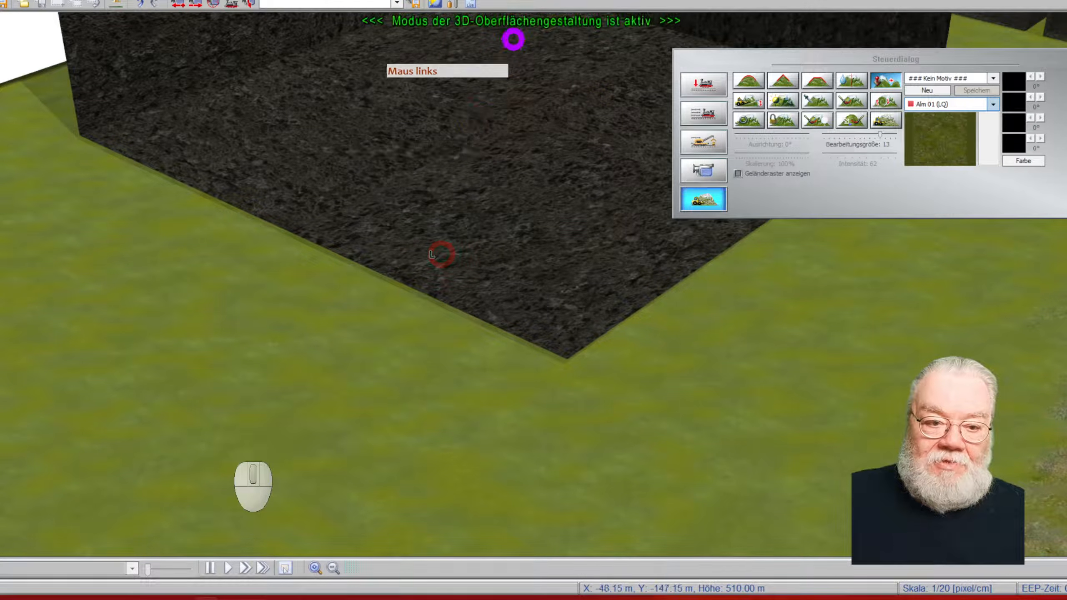
Step: Switch to 3D object editing and unlock the dark rock-walled object Bergwerk_Berg4_KS1 on the plateau
scroll(520, 30, up, 5)
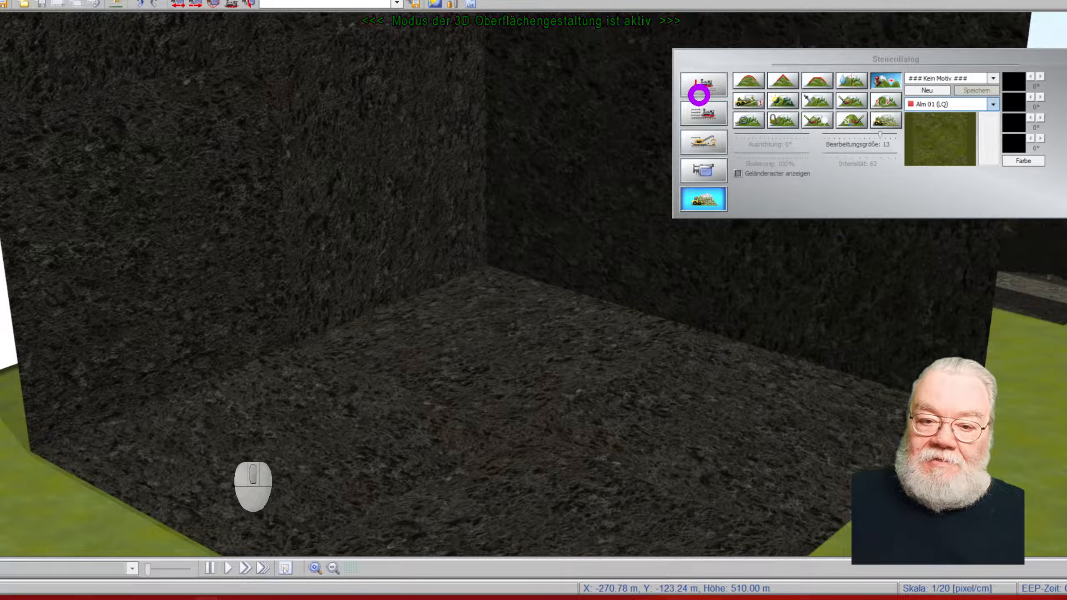
click(703, 95)
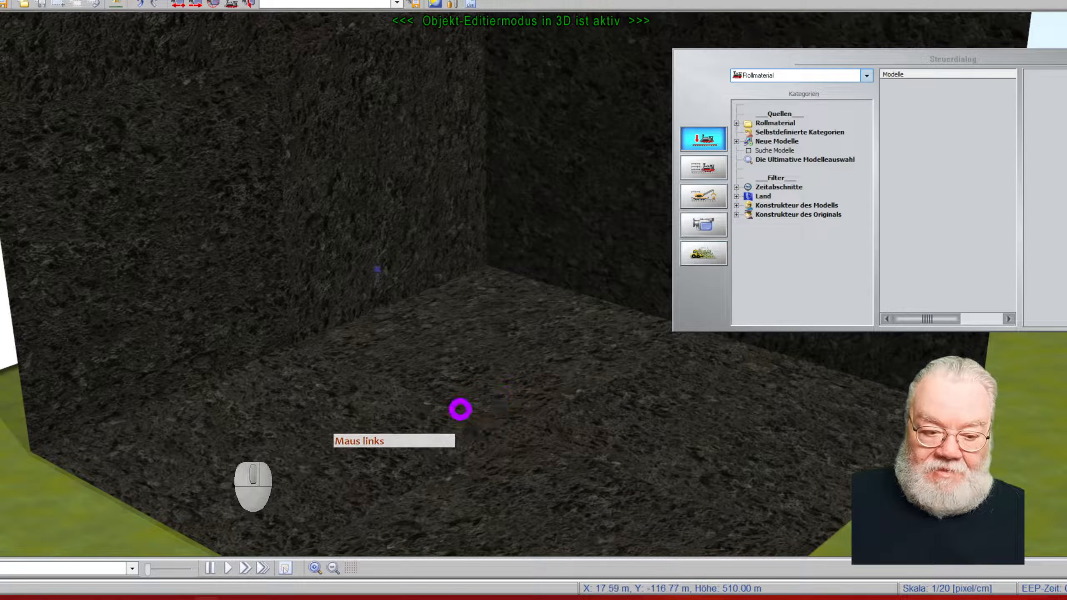
right_click(462, 410)
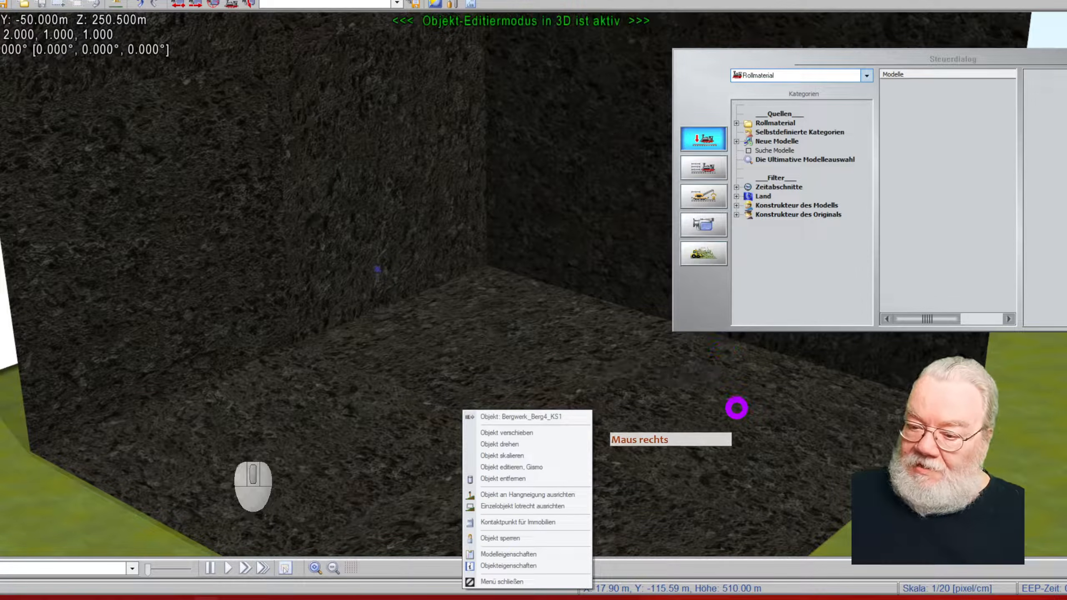
right_click(502, 361)
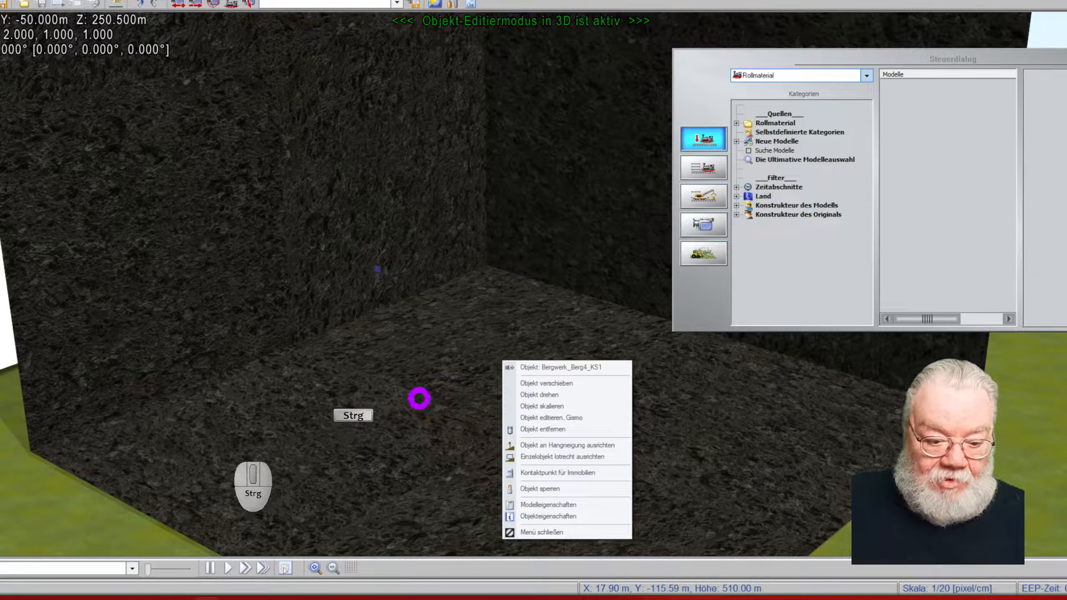
ctrl+shift+right_click(408, 412)
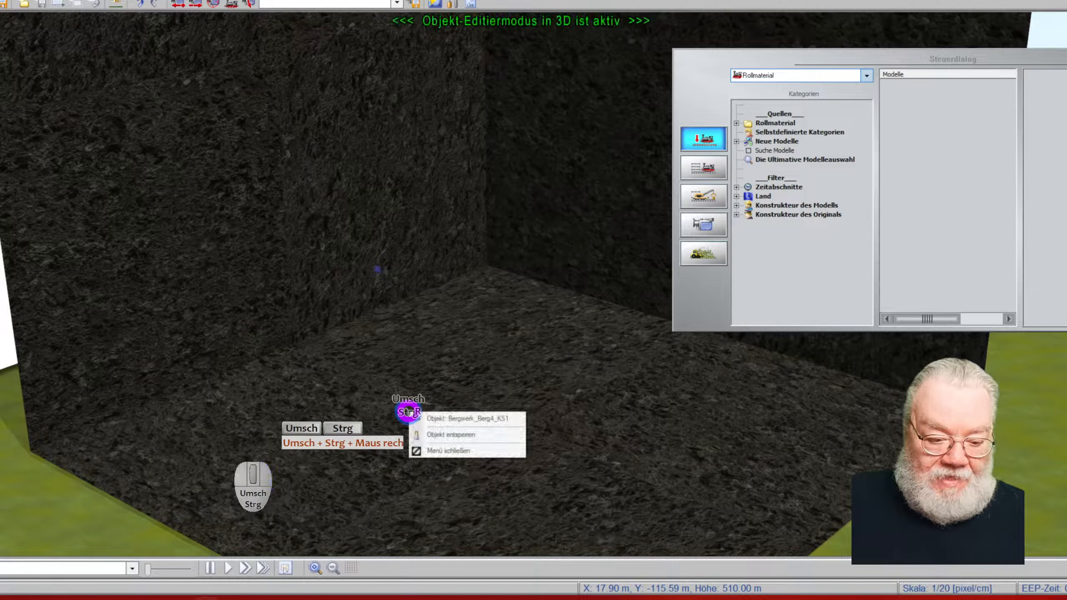
click(443, 436)
Step: Set the rock-walled object's scale to 1 on the X, Y and Z axes in its object properties
right_click(448, 389)
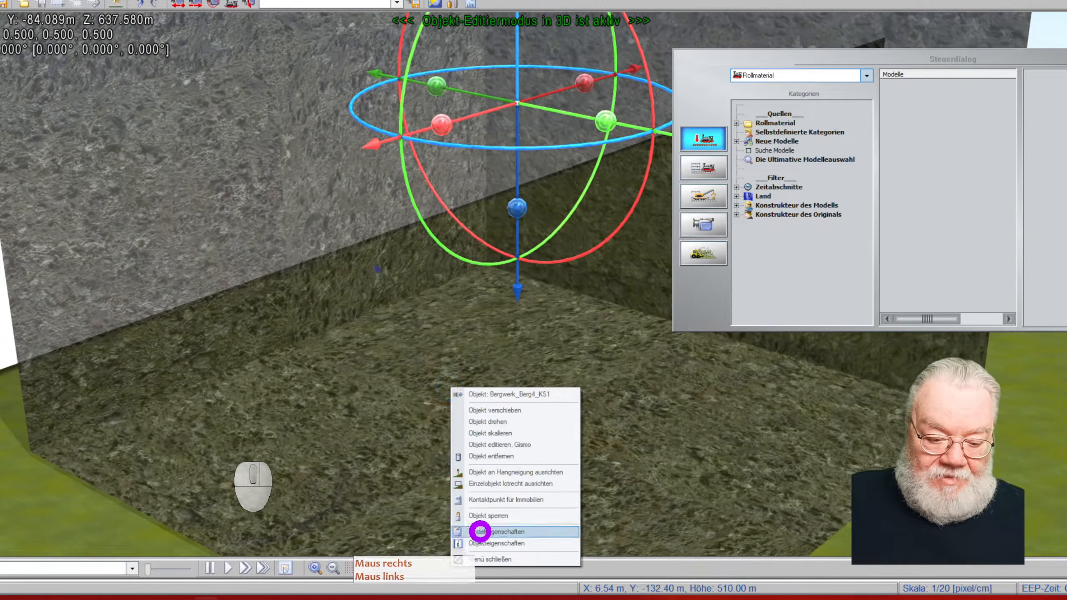
click(479, 542)
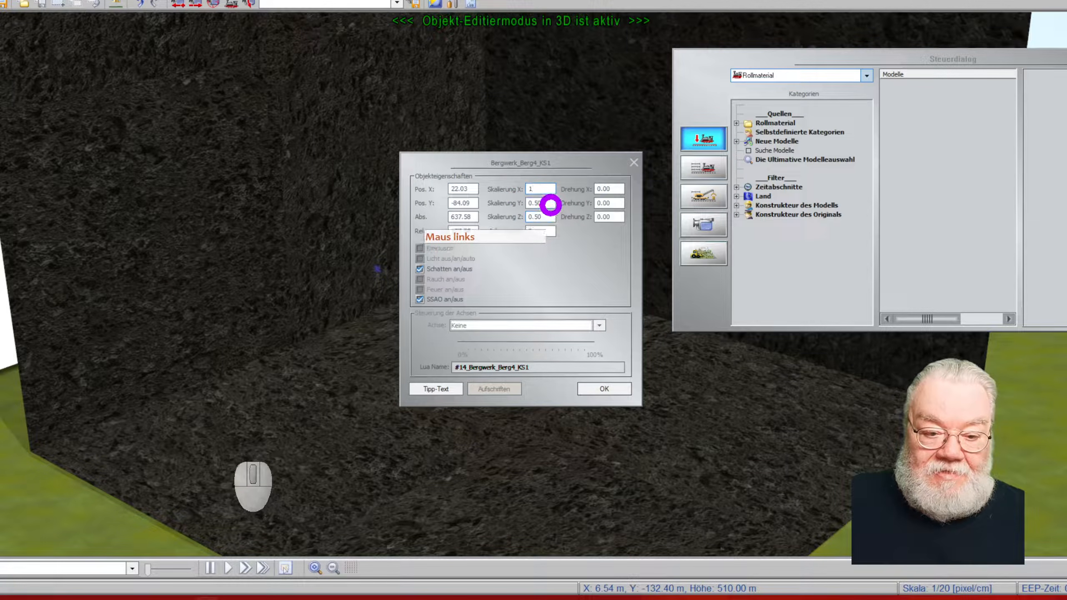
text(1)
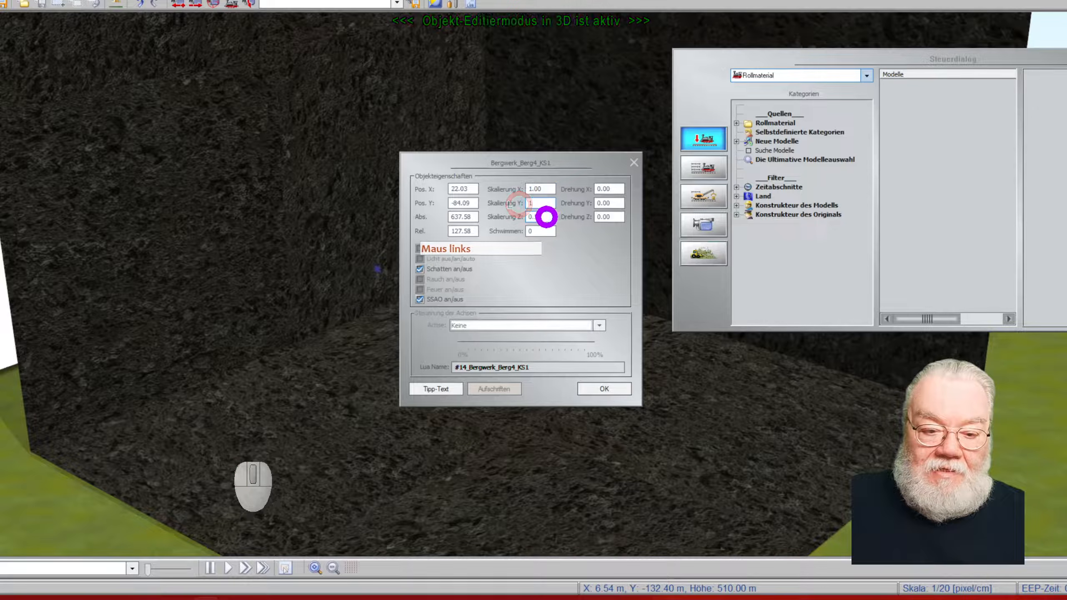
drag(546, 217, 488, 214)
text(1)
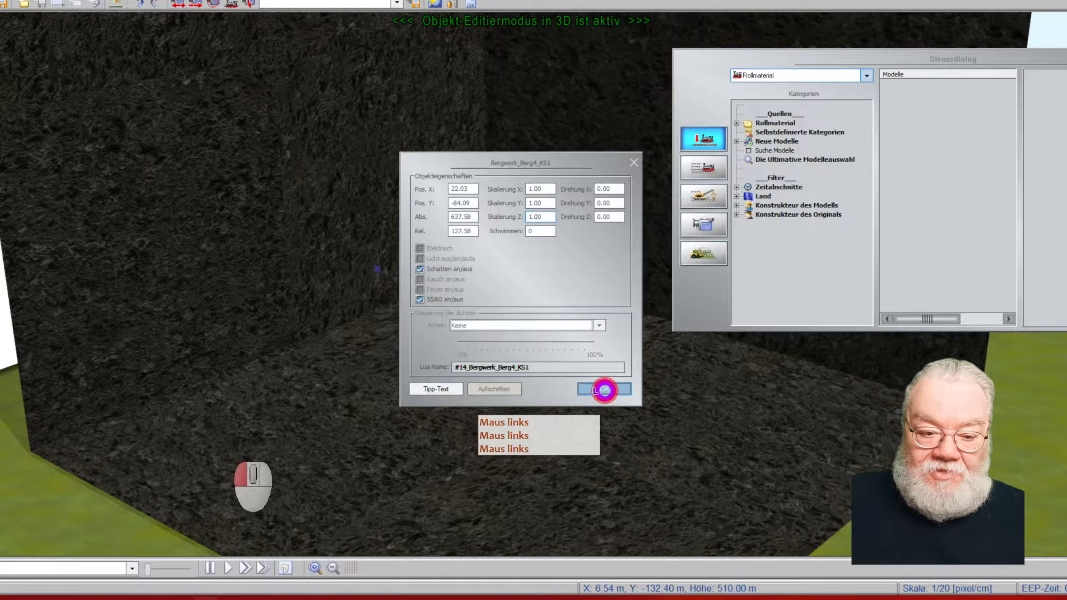
click(605, 390)
Step: Move the enlarged rock-walled object across the plateau to about X 49.85, Y -17.83
middle_drag(481, 384, 770, 374)
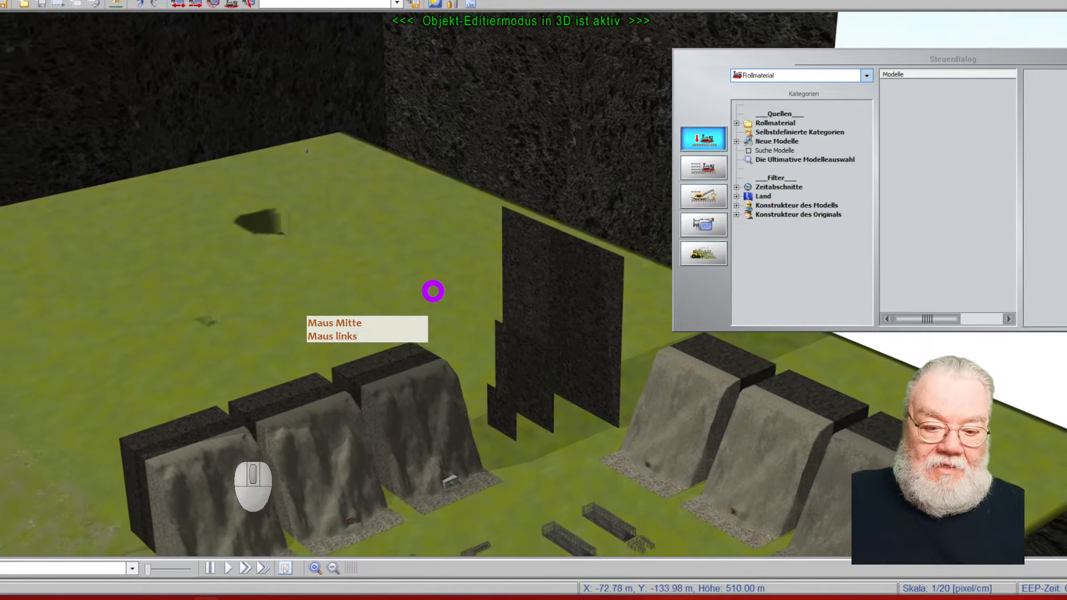
mouse_move(815, 465)
right_down()
mouse_move(839, 512)
mouse_move(472, 582)
mouse_move(348, 546)
mouse_move(861, 554)
mouse_move(806, 473)
mouse_move(477, 274)
mouse_move(534, 152)
right_up()
mouse_move(384, 300)
middle_down()
mouse_move(515, 270)
mouse_move(577, 302)
middle_up()
right_click(694, 453)
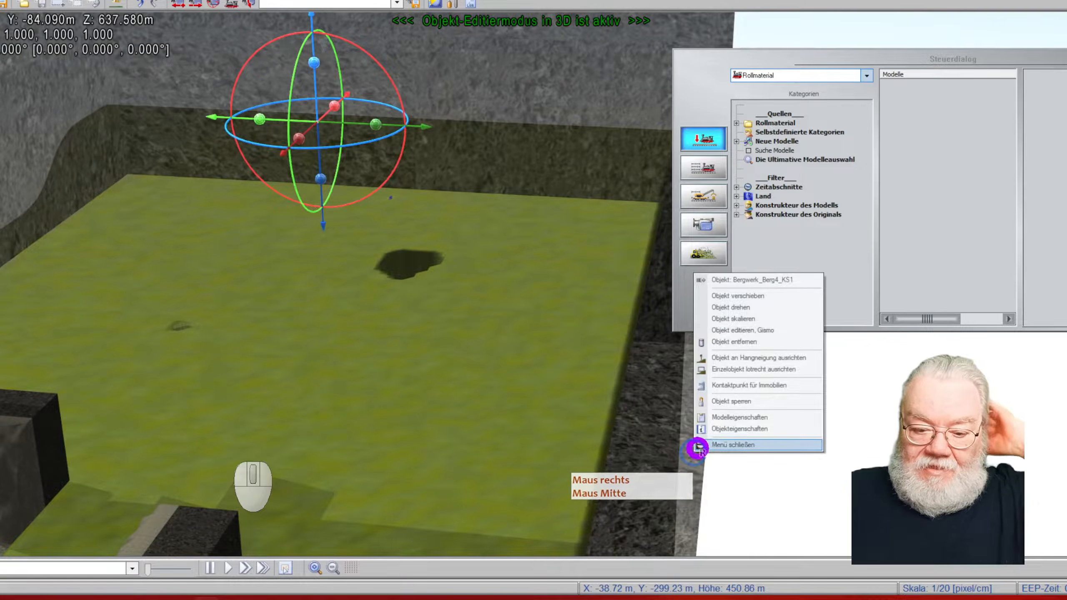
click(747, 296)
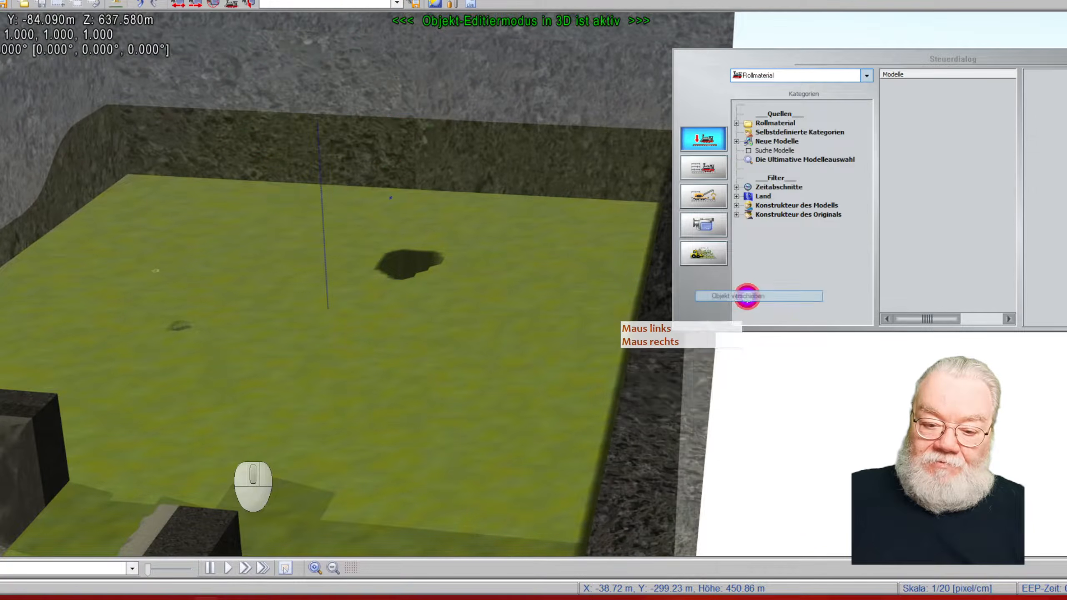
mouse_move(675, 434)
mouse_down()
mouse_move(582, 427)
mouse_move(600, 349)
mouse_move(648, 286)
mouse_move(576, 373)
mouse_move(586, 298)
mouse_move(612, 267)
mouse_move(629, 282)
mouse_move(585, 394)
mouse_up()
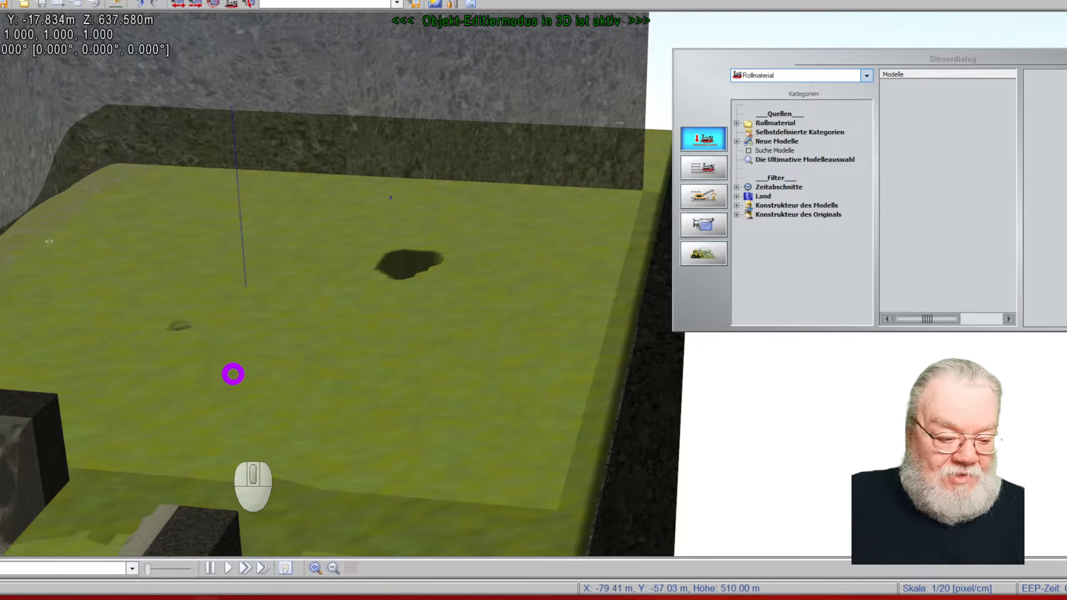
Step: Set the rock-walled object's X, Y and Z scale to 0.5 in its object properties
right_click(482, 105)
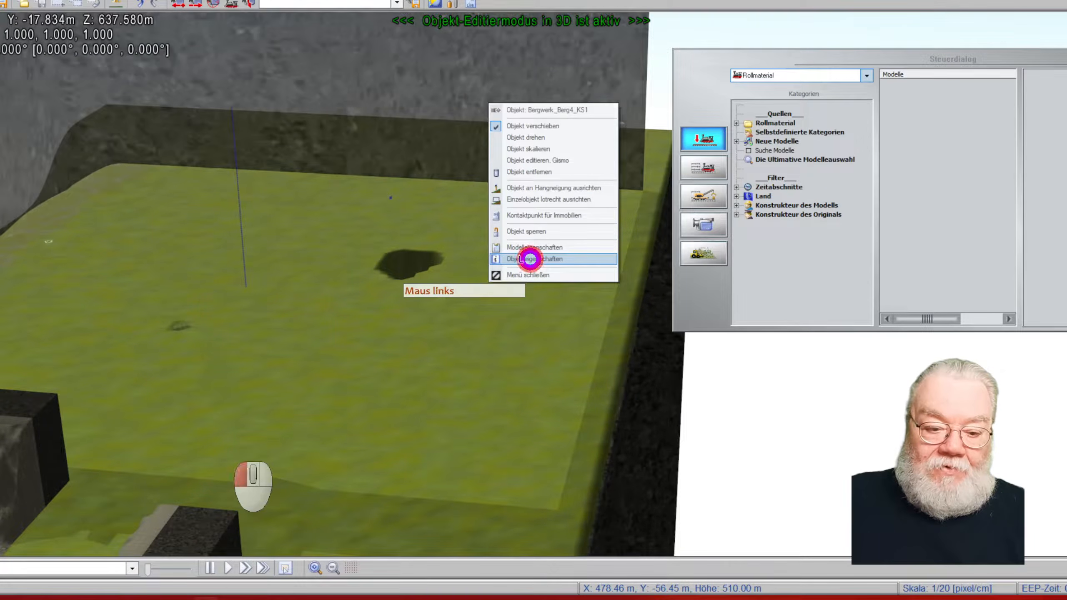
click(531, 259)
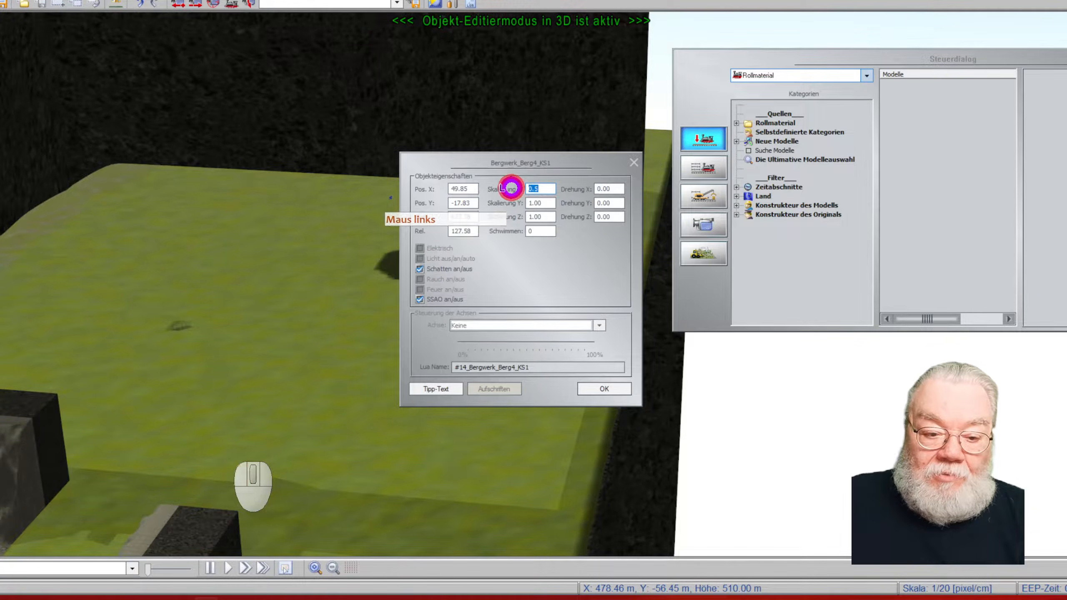
text(0.5)
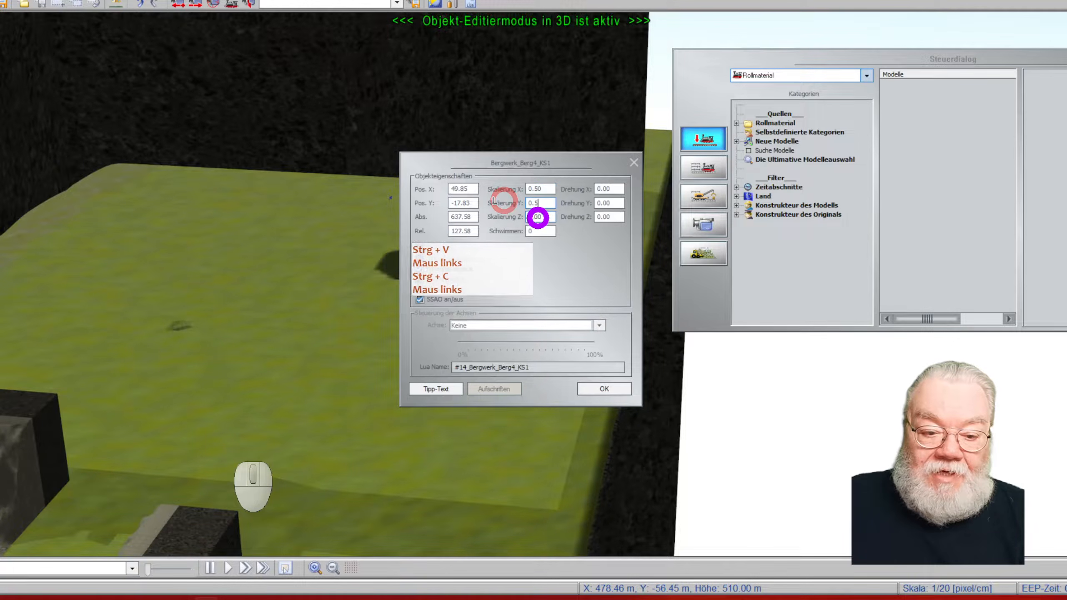
click(546, 217)
text(0.5)
click(590, 388)
Step: Move the reduced rock-walled object to about Y -121 m on the plateau and deselect it
right_click(288, 248)
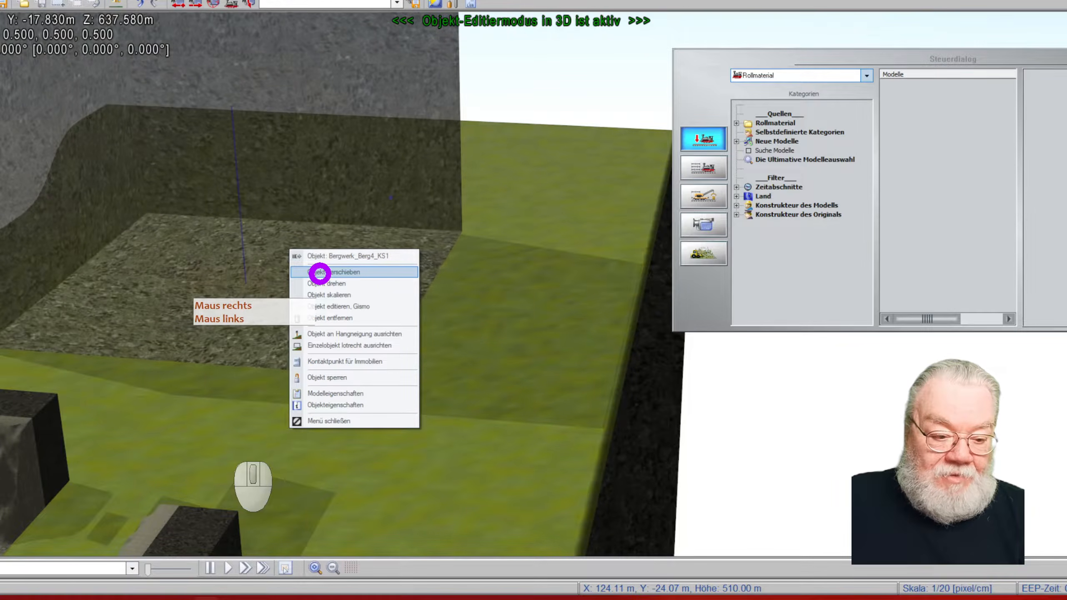
click(320, 273)
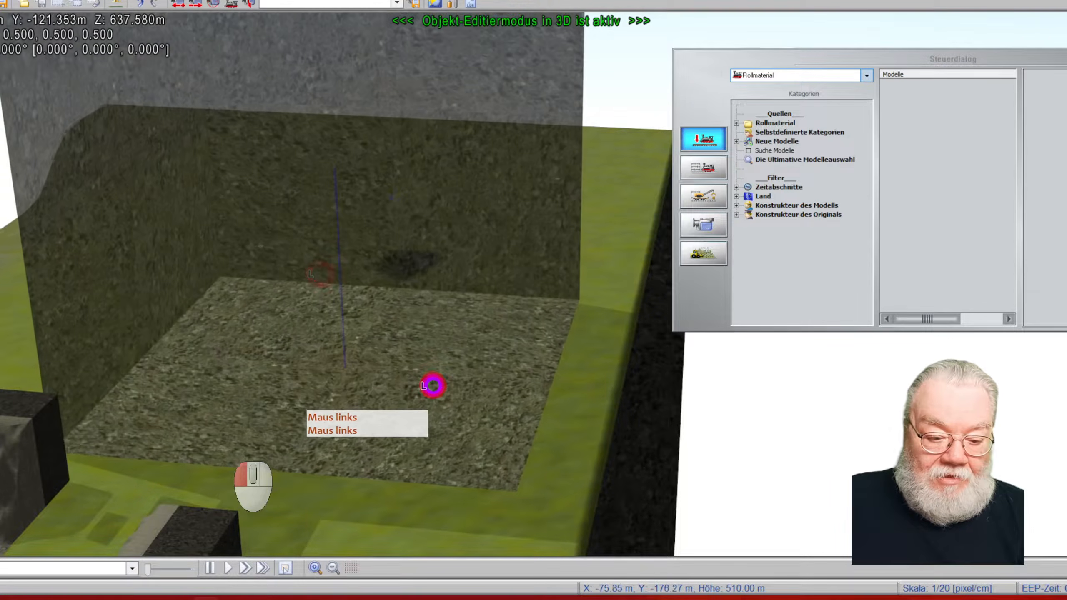
click(442, 381)
key(Escape)
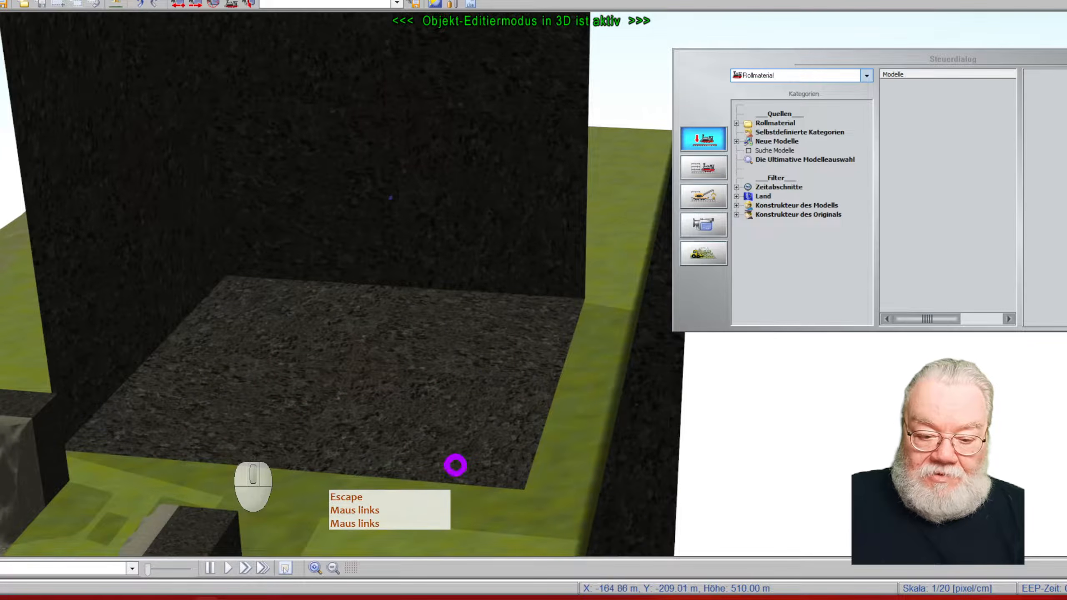
Step: Examine the large dark rock wall along the edge of the grassy plateau and the rock floor below it
middle_click(489, 463)
middle_drag(490, 464, 602, 467)
right_drag(131, 252, 557, 470)
middle_drag(377, 379, 476, 430)
scroll(386, 321, down, 2)
middle_drag(387, 321, 494, 480)
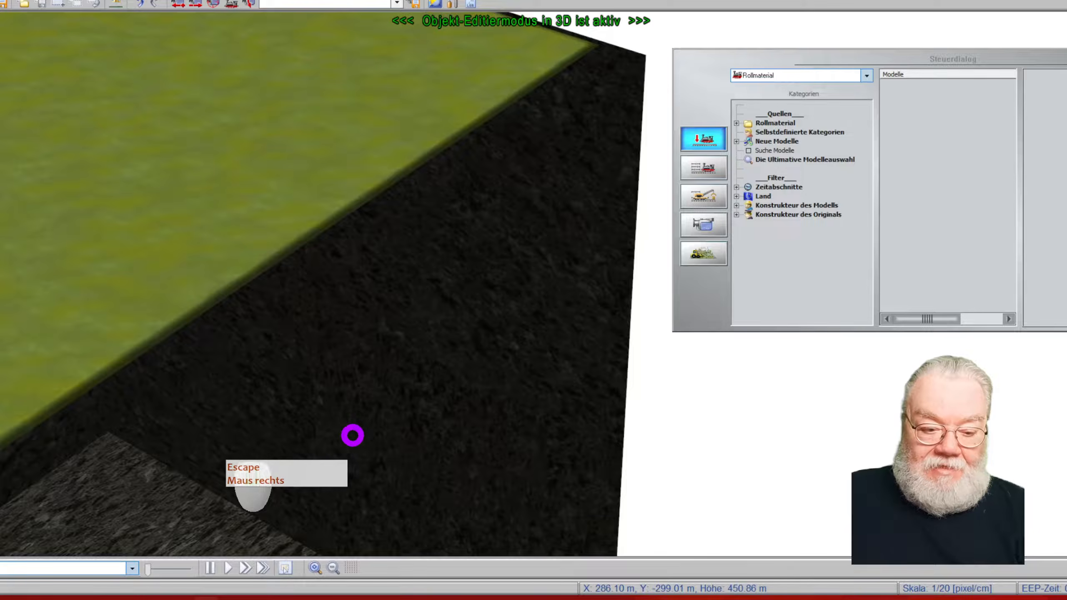
Step: Fill the hole in the grassy plateau above the mine tunnels by levelling it to the sampled 510 m terrain height, then leave terrain editing
middle_drag(353, 435, 437, 505)
mouse_move(62, 338)
middle_down()
mouse_move(231, 193)
mouse_move(274, 59)
mouse_move(288, 53)
mouse_move(276, 193)
mouse_move(308, 222)
mouse_move(295, 263)
mouse_move(331, 219)
mouse_move(374, 431)
mouse_move(409, 529)
mouse_move(391, 432)
mouse_move(369, 413)
mouse_move(417, 97)
mouse_move(445, 54)
mouse_move(501, 93)
mouse_move(458, 253)
mouse_move(481, 239)
middle_up()
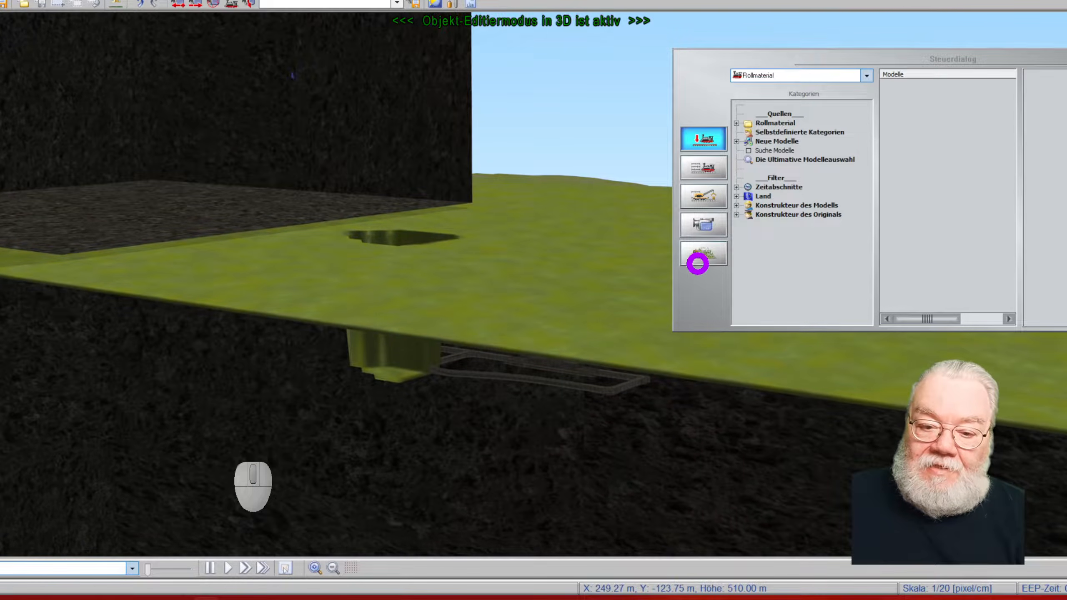
click(702, 257)
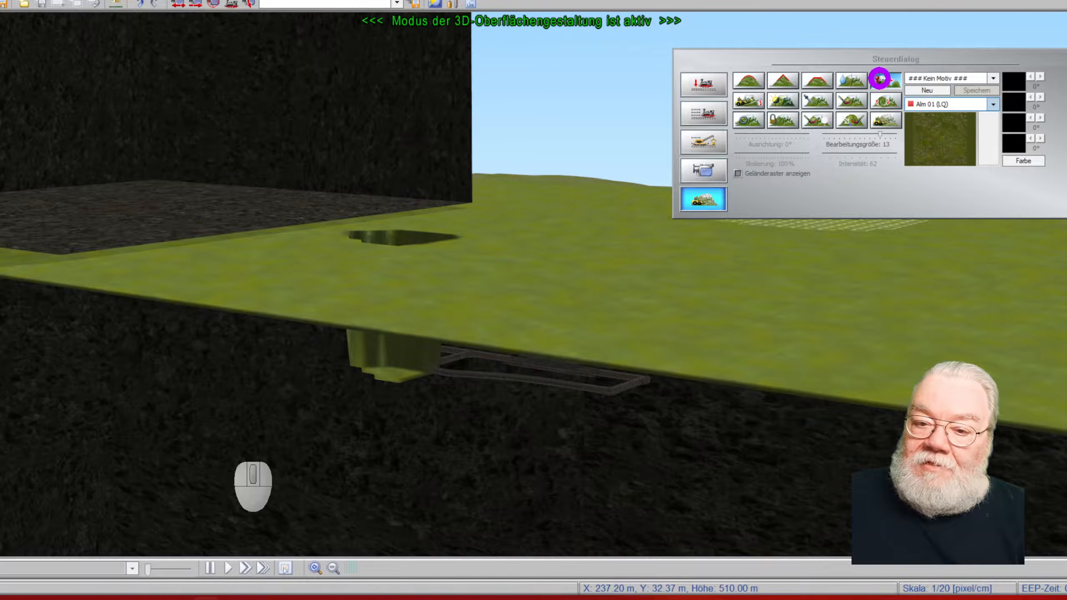
click(882, 77)
ctrl+click(545, 249)
drag(437, 235, 511, 269)
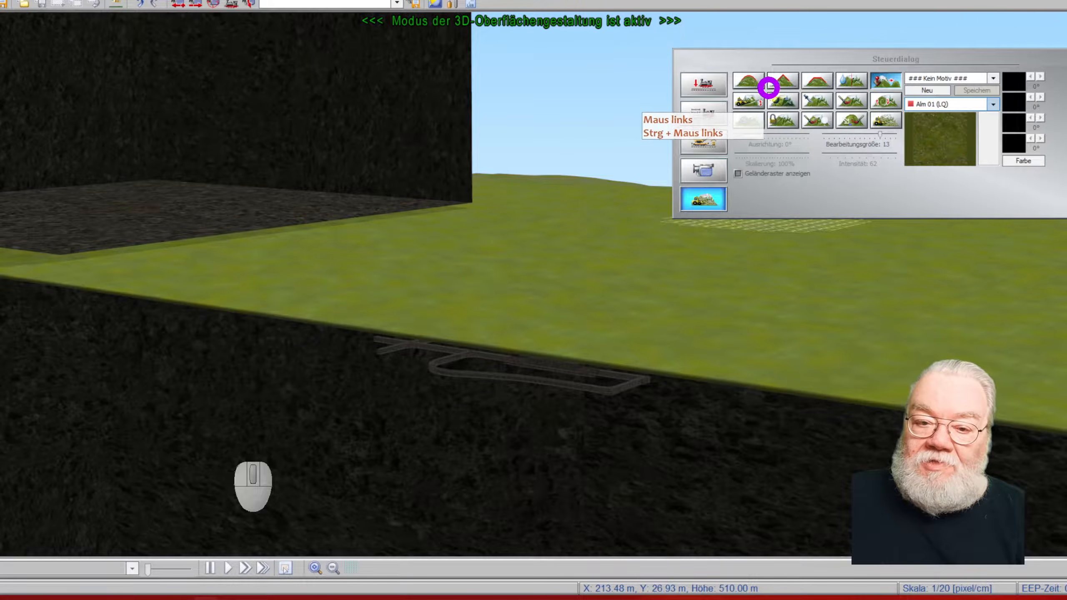
click(706, 111)
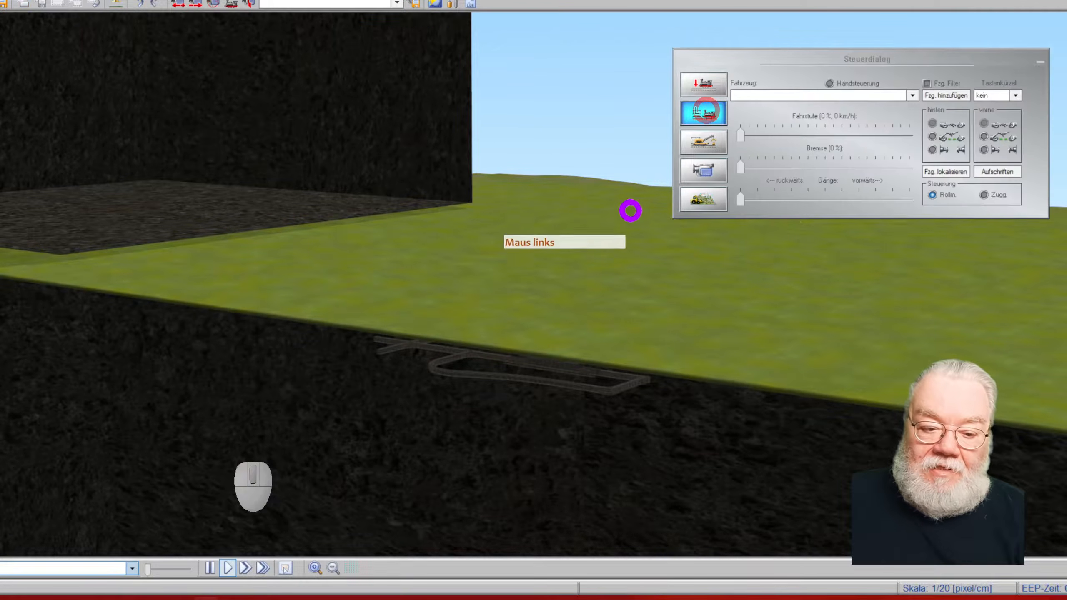
Step: Examine the timbered tunnel network inside the underground rock chamber, including its curves, junctions and the ends meeting the rock walls
scroll(469, 473, up, 5)
drag(475, 335, 443, 218)
scroll(443, 217, up, 3)
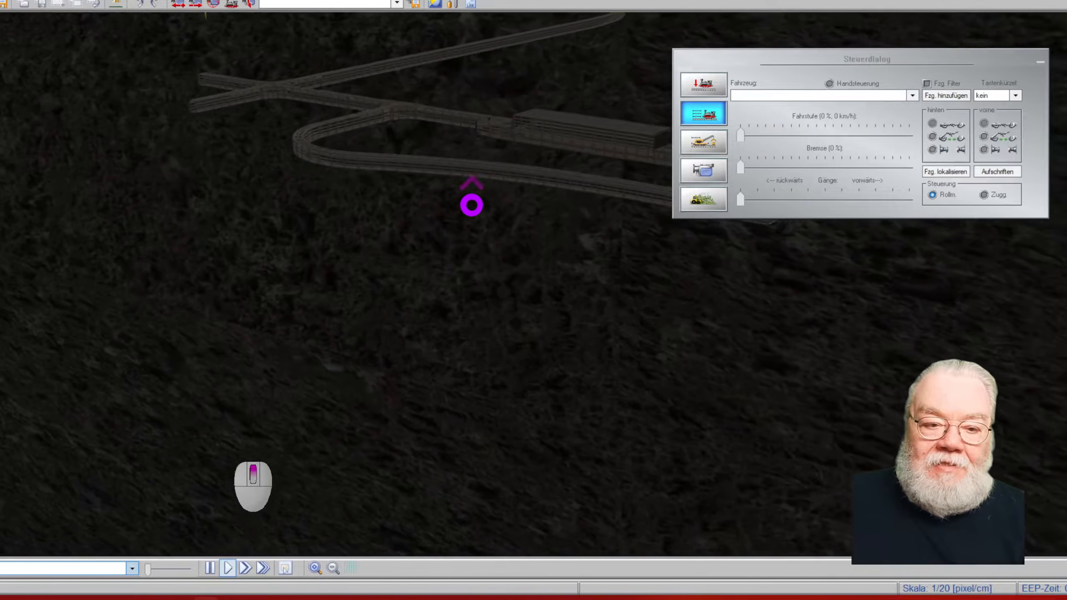
scroll(590, 22, up, 4)
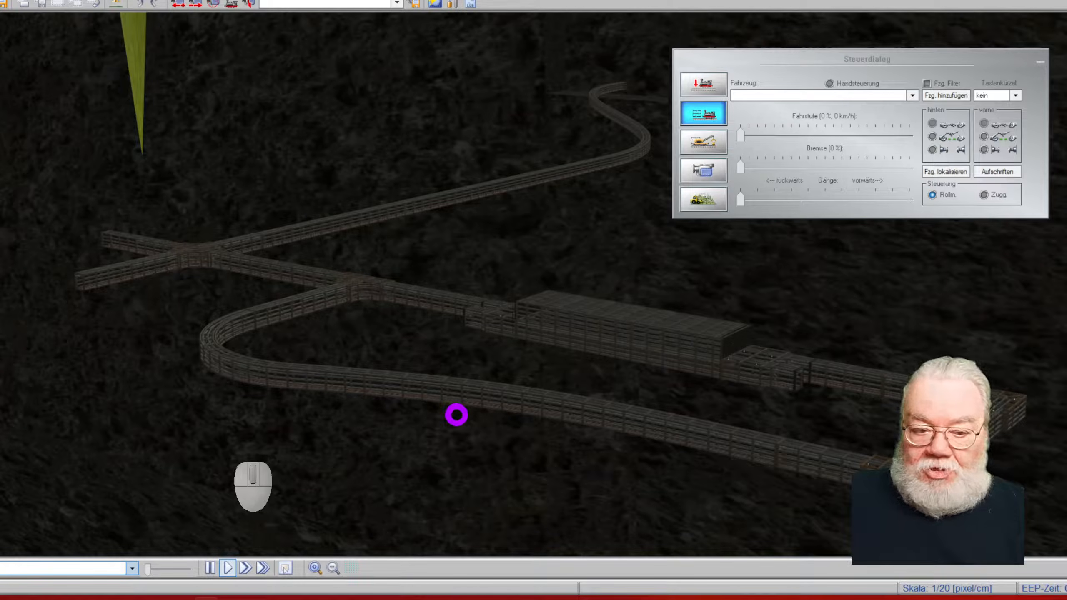
right_drag(439, 424, 499, 263)
scroll(498, 263, up, 4)
right_drag(406, 303, 620, 386)
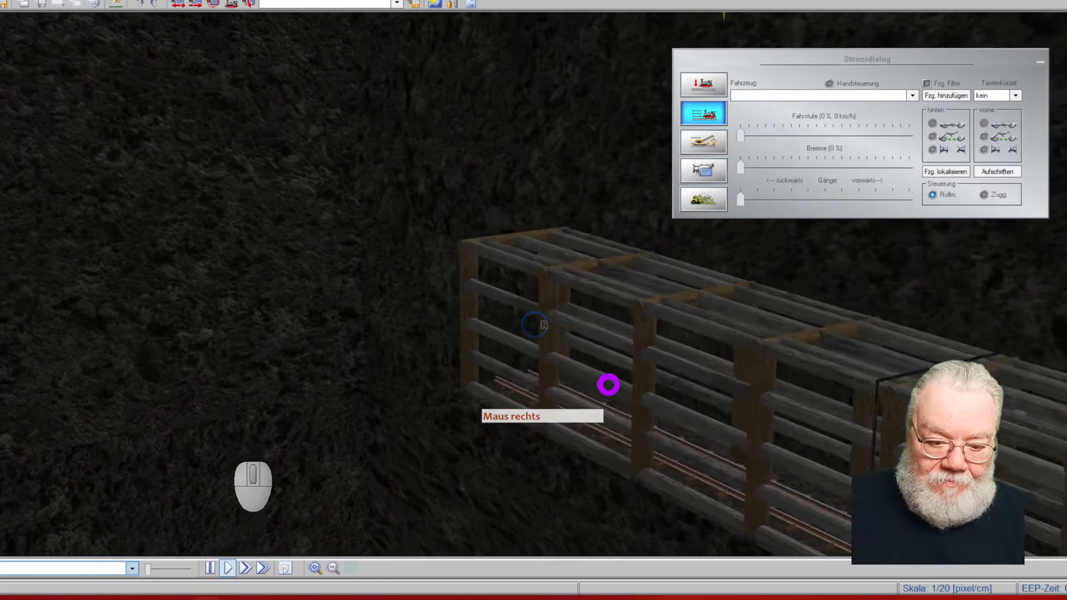
scroll(567, 350, down, 6)
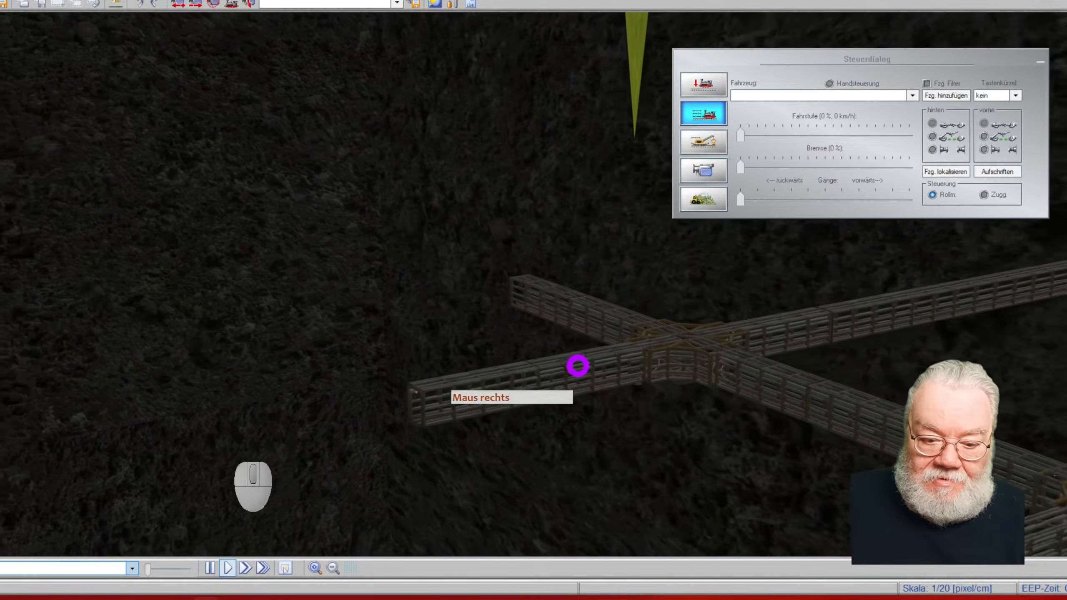
right_drag(578, 397, 539, 298)
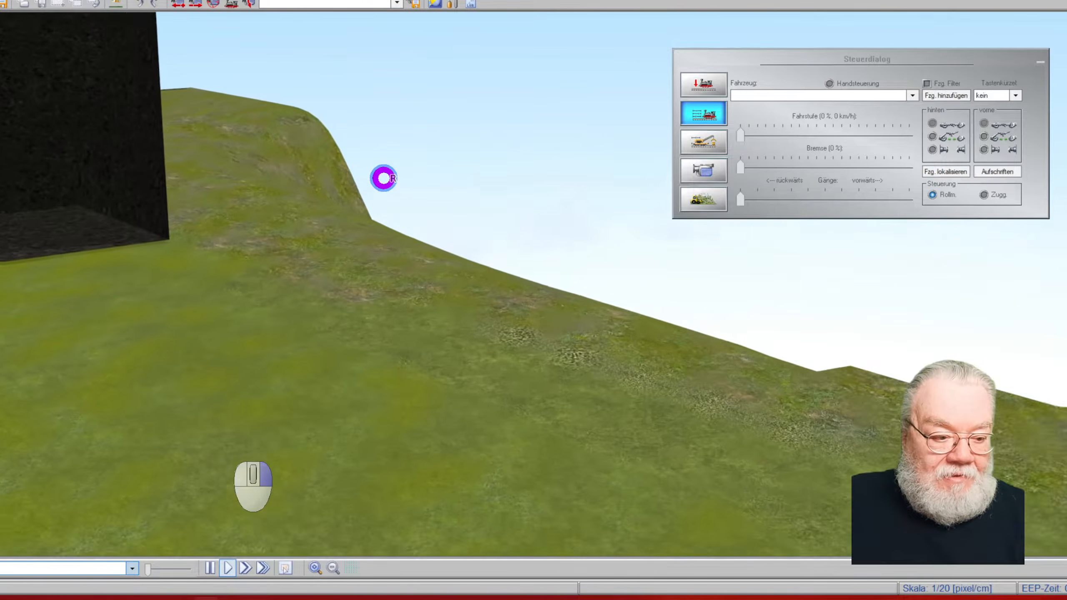
Step: Examine the rock-walled chambers and the timbered tunnel sections, tracks, support posts, beams and lamp laid out on the plateau
right_drag(297, 387, 700, 427)
right_drag(731, 361, 610, 318)
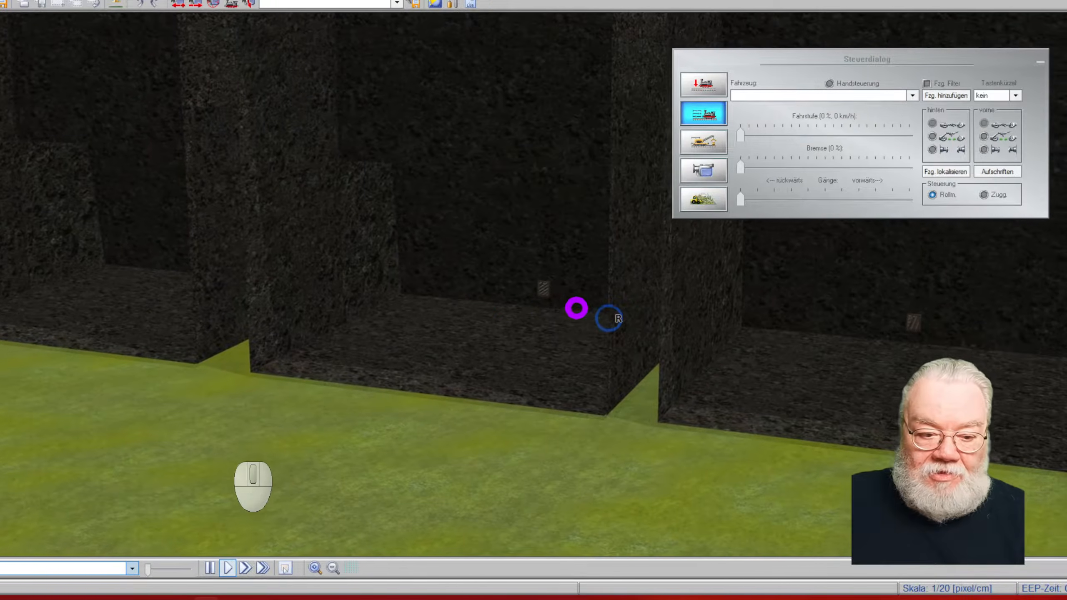
scroll(493, 339, down, 2)
scroll(490, 305, up, 2)
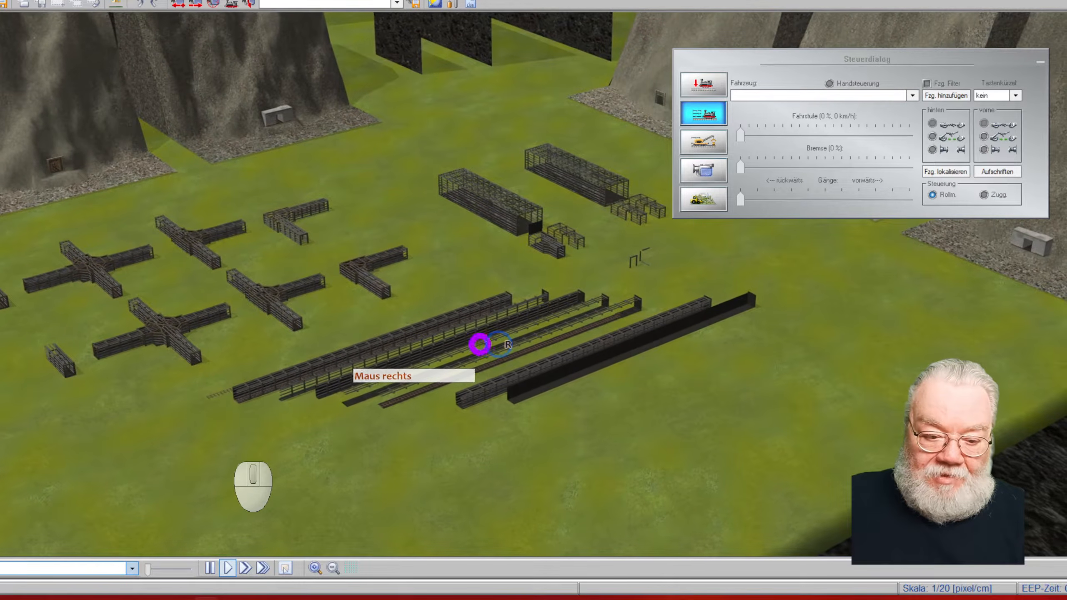
scroll(519, 295, up, 10)
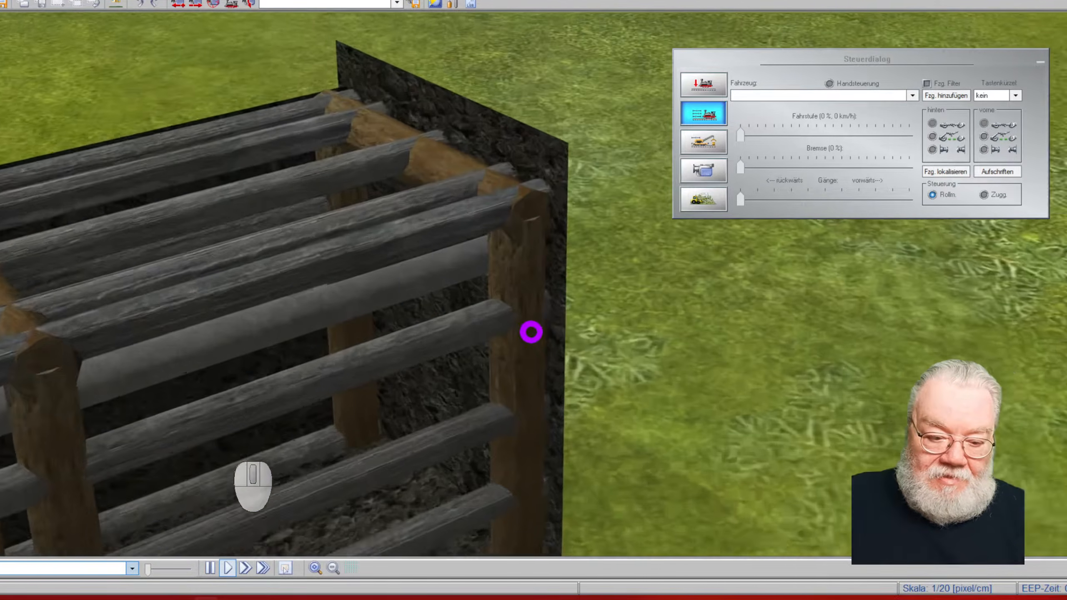
scroll(528, 353, down, 8)
middle_drag(524, 374, 393, 489)
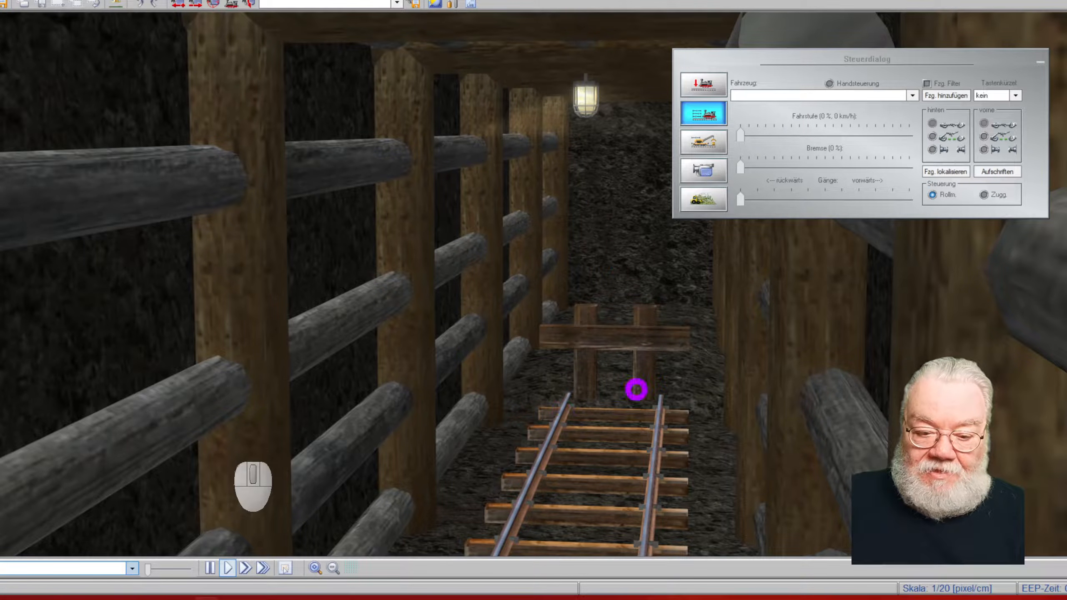
scroll(644, 358, down, 5)
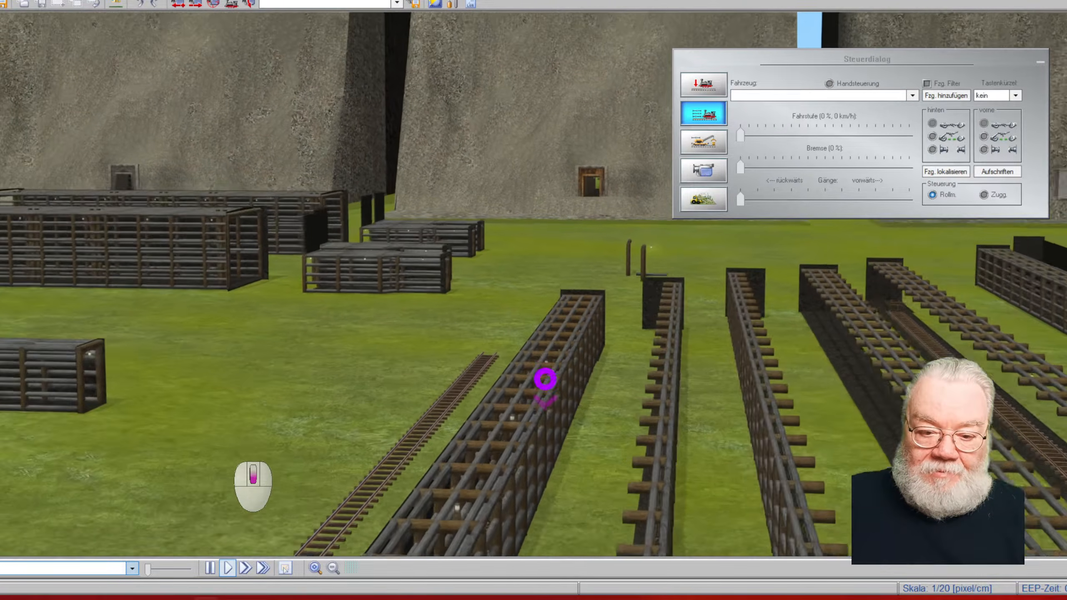
scroll(546, 379, down, 3)
middle_drag(550, 386, 600, 368)
scroll(600, 369, up, 5)
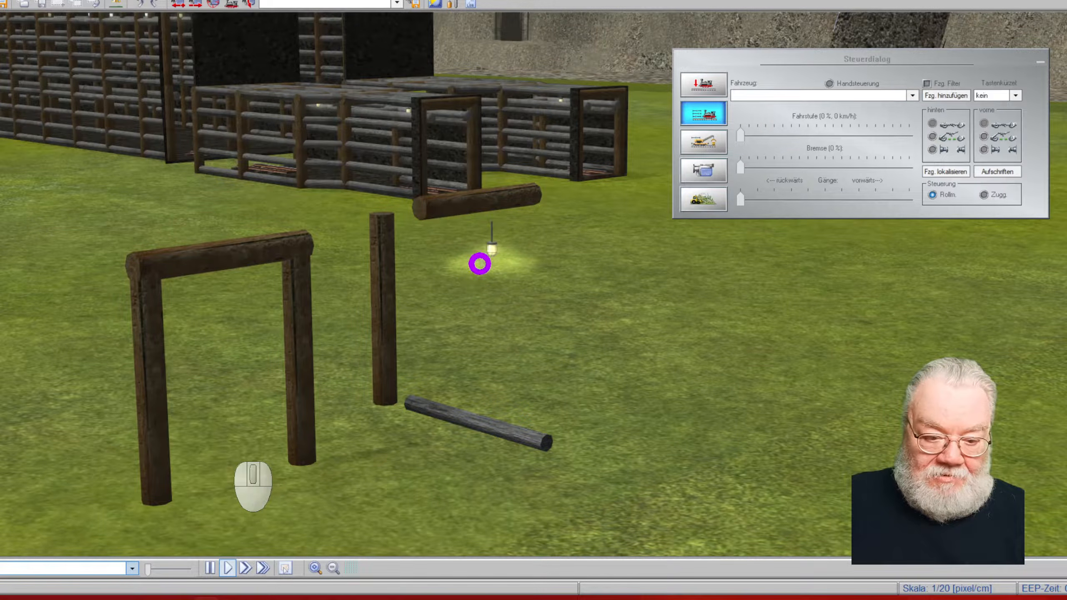
scroll(490, 331, down, 10)
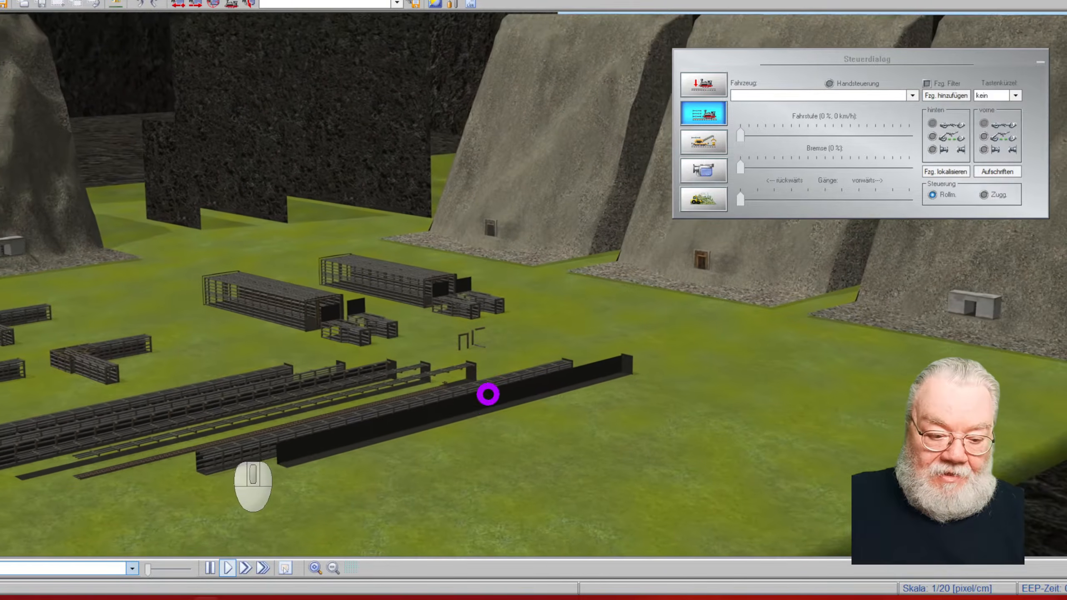
Step: Inspect the mine entrance set into the grassy hillside and the narrow track leading out of it
right_drag(488, 394, 624, 332)
scroll(622, 353, down, 1)
scroll(622, 354, down, 5)
right_drag(381, 417, 455, 322)
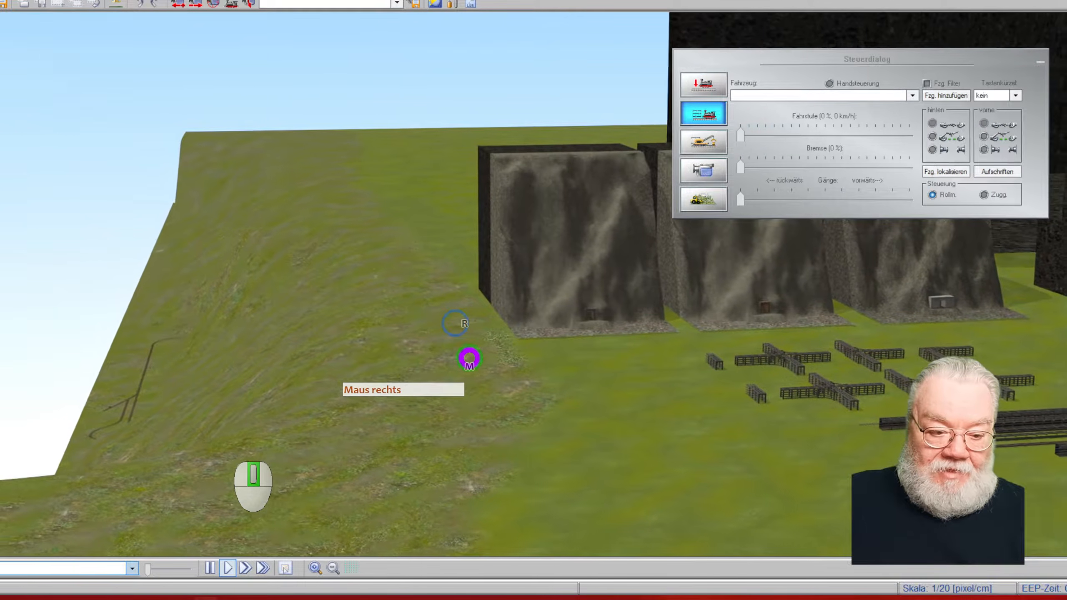
middle_drag(472, 360, 398, 344)
right_drag(398, 344, 349, 349)
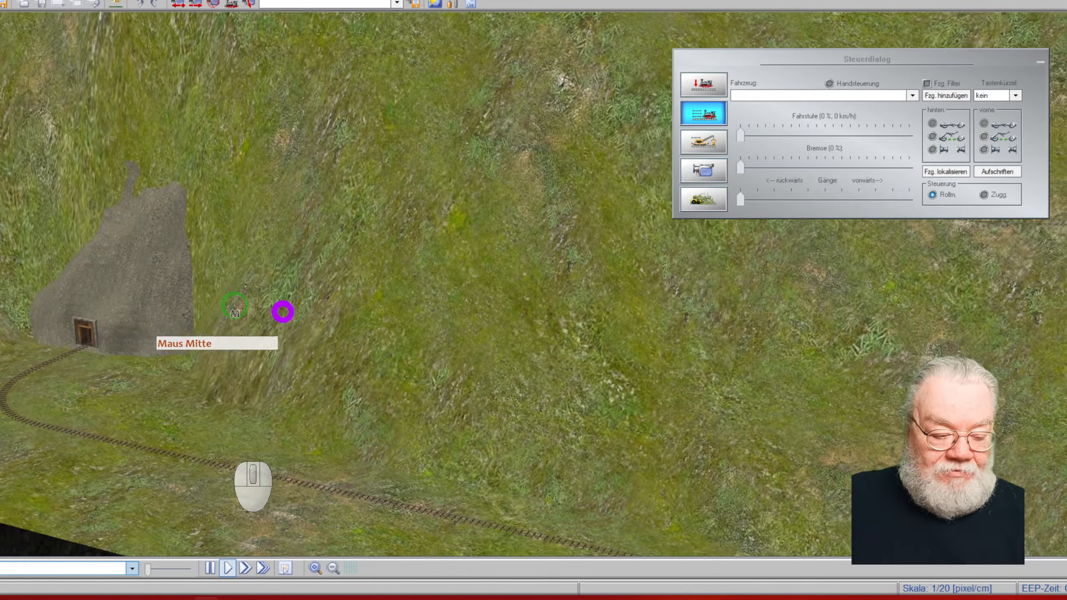
middle_drag(299, 313, 267, 315)
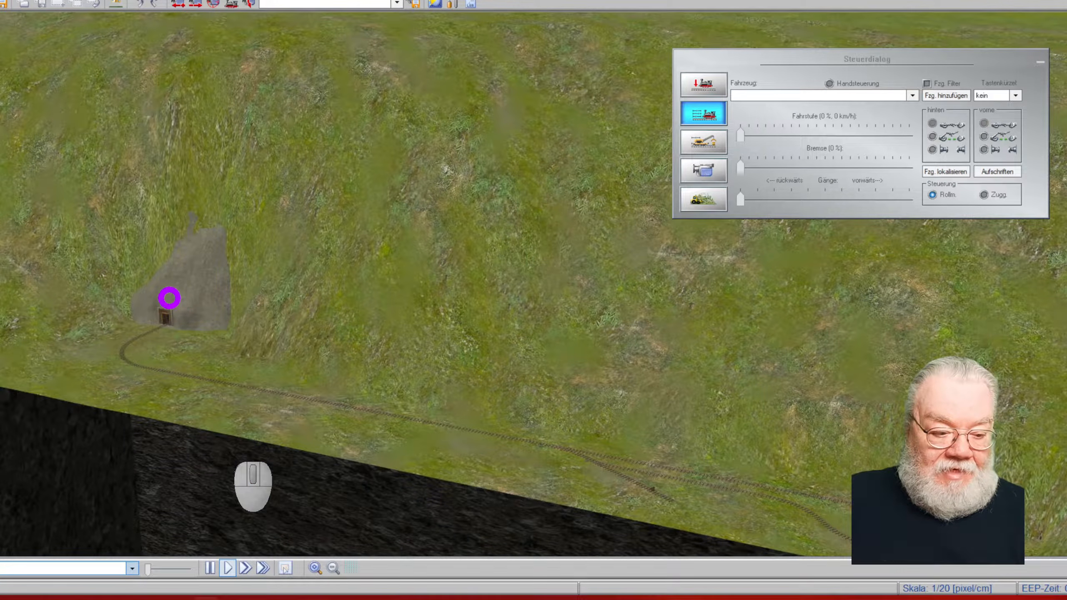
scroll(190, 301, down, 1)
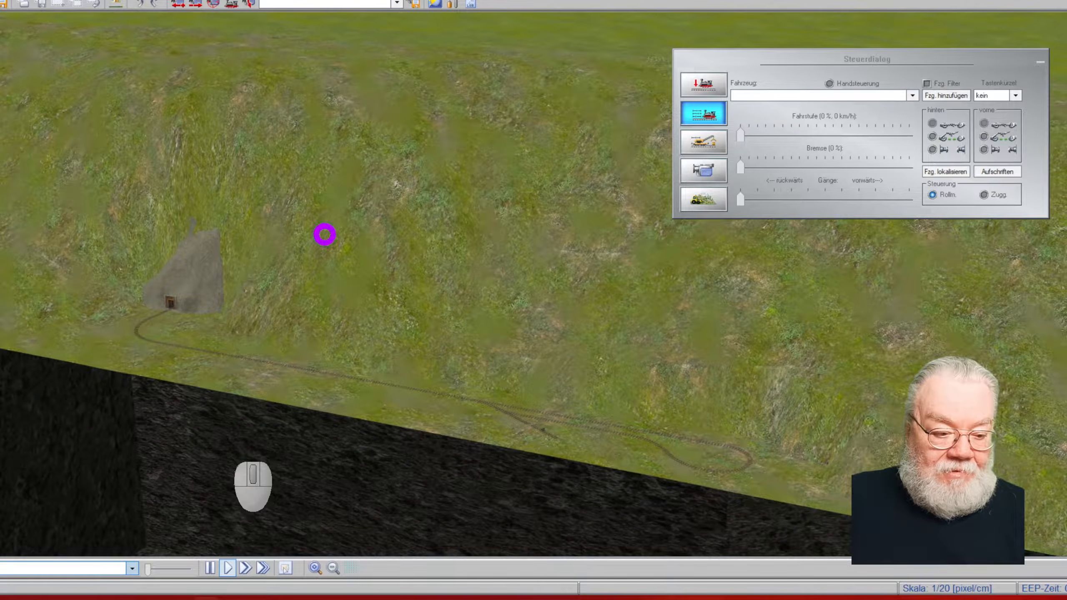
scroll(466, 328, up, 5)
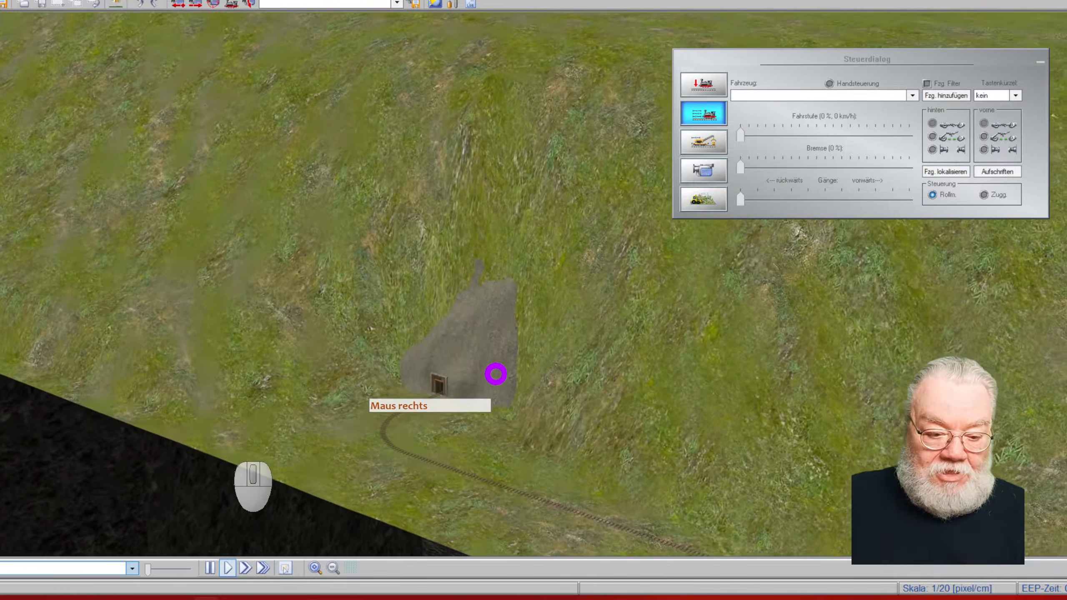
scroll(425, 406, down, 5)
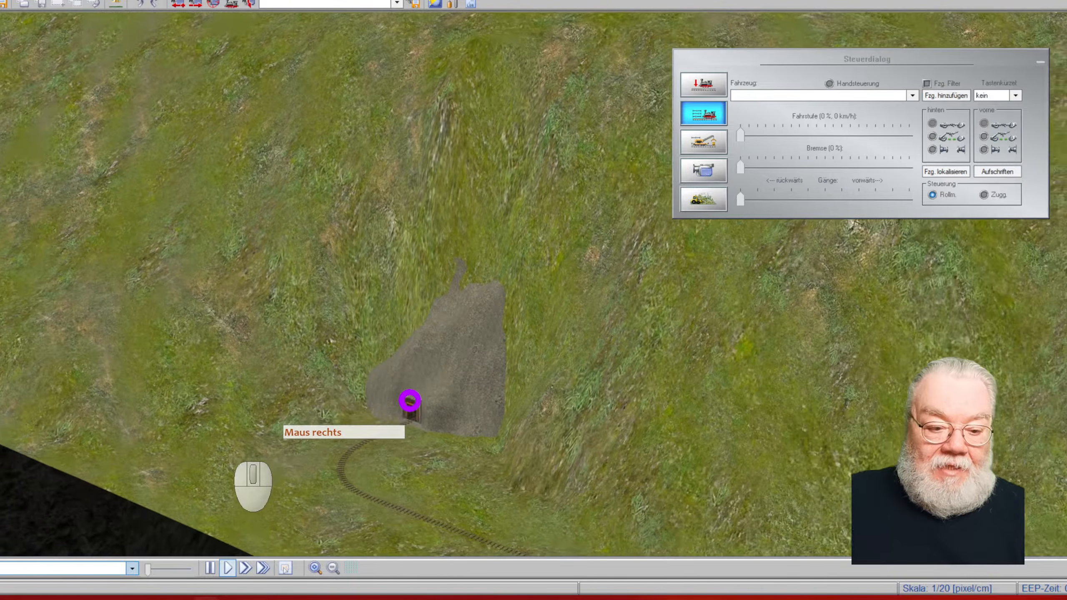
scroll(439, 366, down, 3)
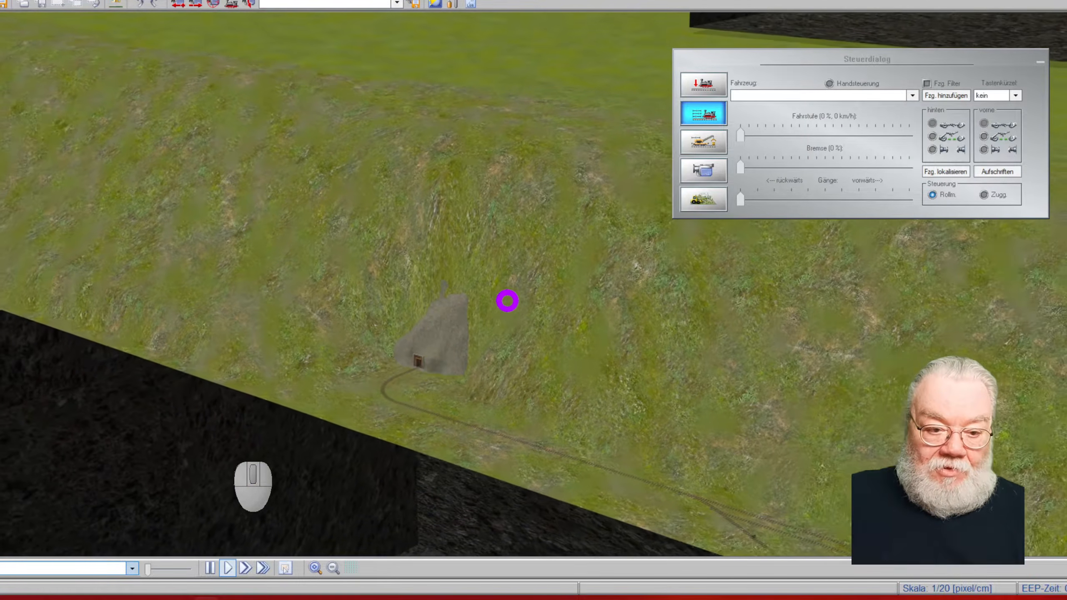
right_drag(692, 289, 436, 277)
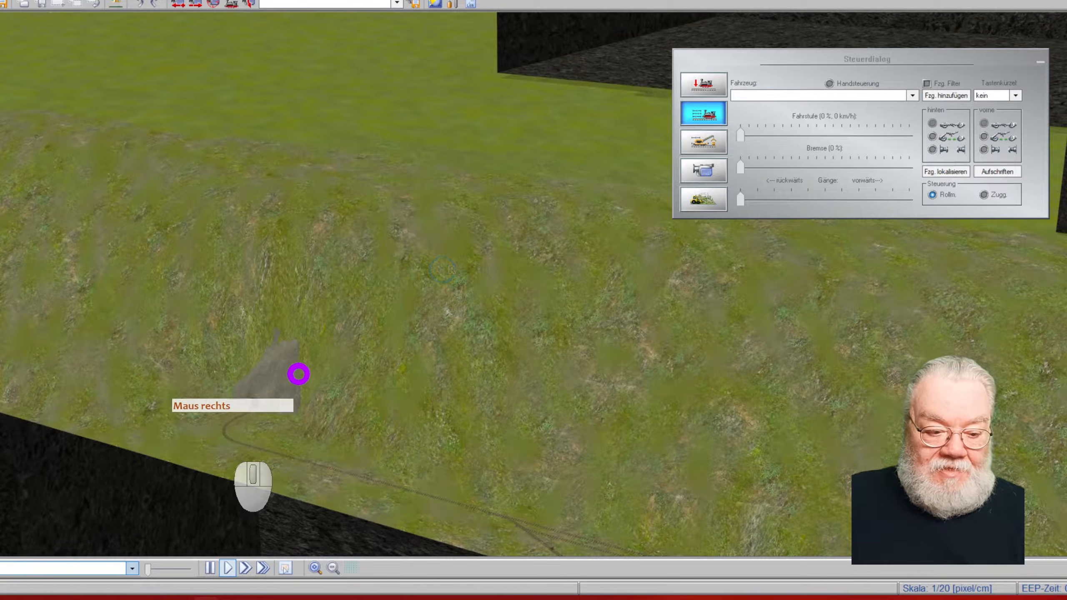
Step: Compare the hillside mine entrance with the row of rock-faced portal blocks and the large rock-walled chamber behind them
right_drag(427, 240, 592, 244)
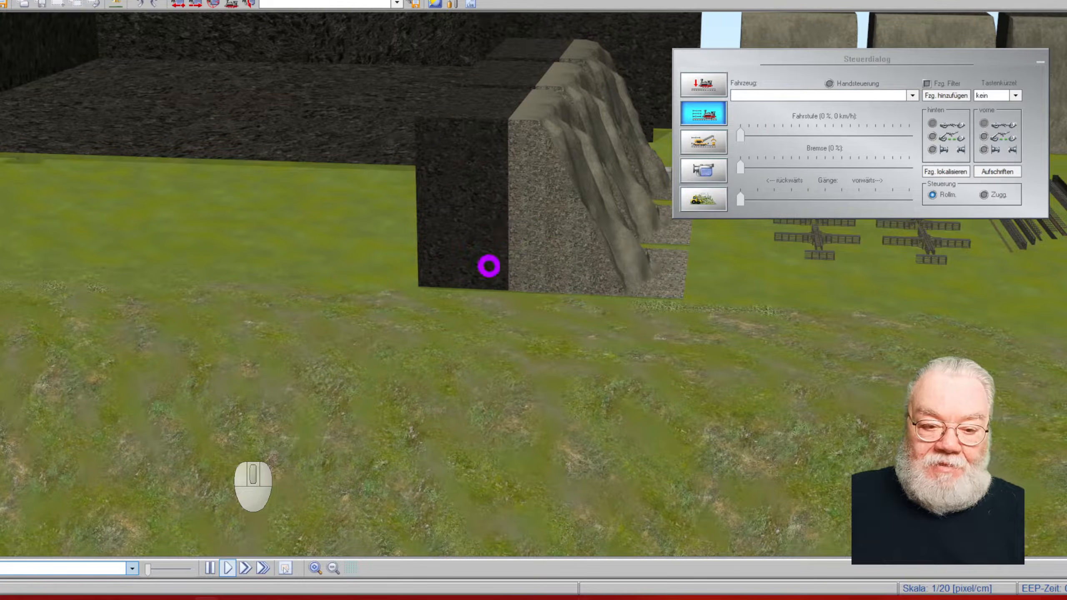
right_drag(545, 303, 530, 268)
middle_drag(516, 363, 633, 319)
right_drag(334, 274, 490, 368)
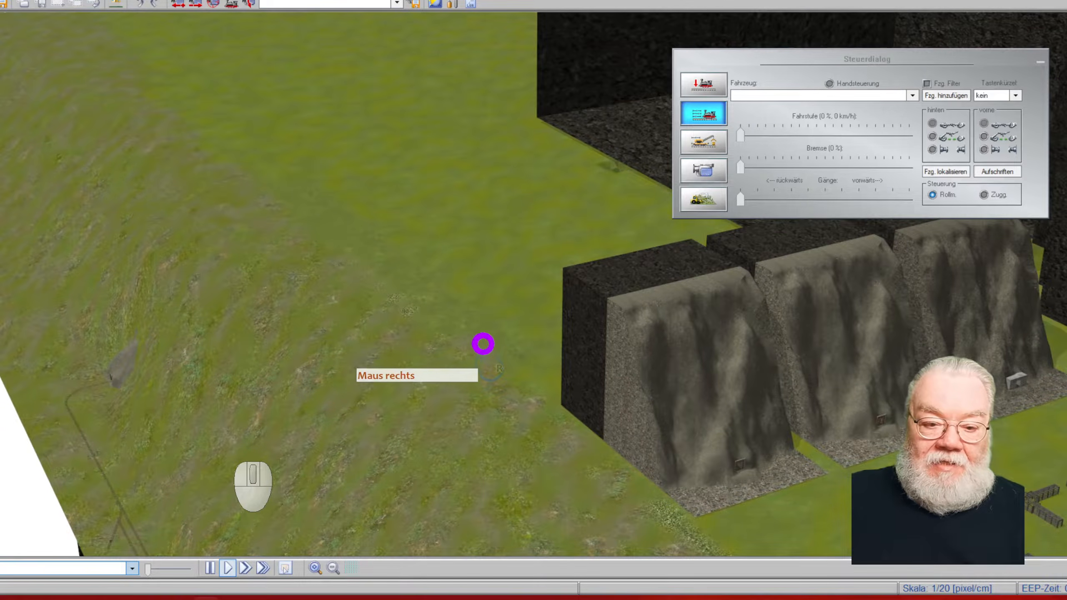
mouse_move(593, 301)
right_down()
mouse_move(550, 348)
mouse_move(529, 353)
mouse_move(533, 320)
right_up()
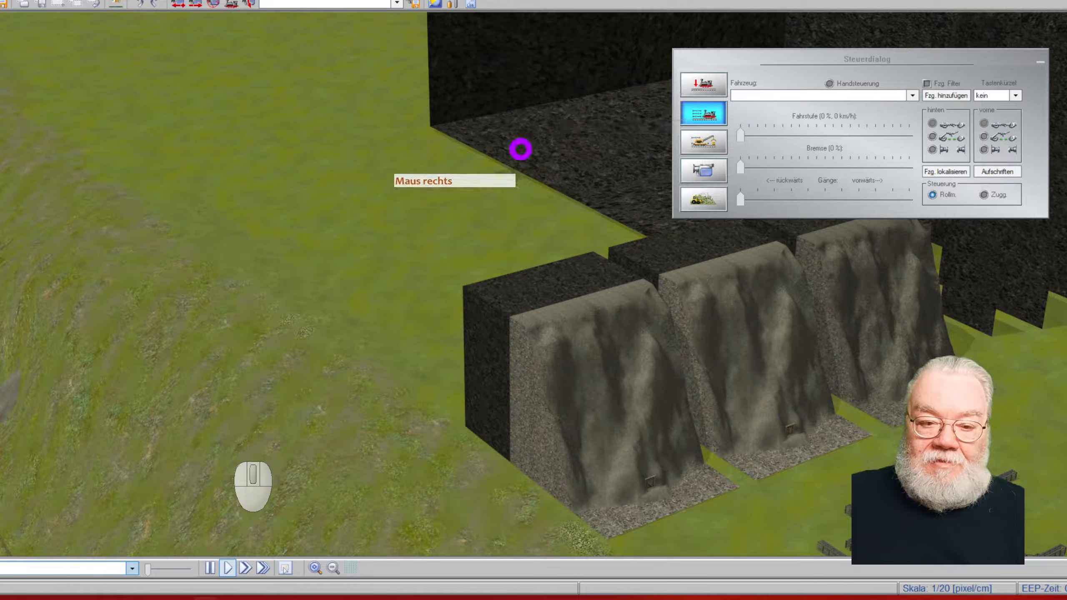
mouse_move(555, 147)
right_down()
mouse_move(500, 246)
mouse_move(629, 231)
mouse_move(677, 241)
mouse_move(564, 211)
mouse_move(536, 227)
mouse_move(546, 286)
right_up()
right_drag(333, 414, 553, 343)
scroll(234, 513, down, 2)
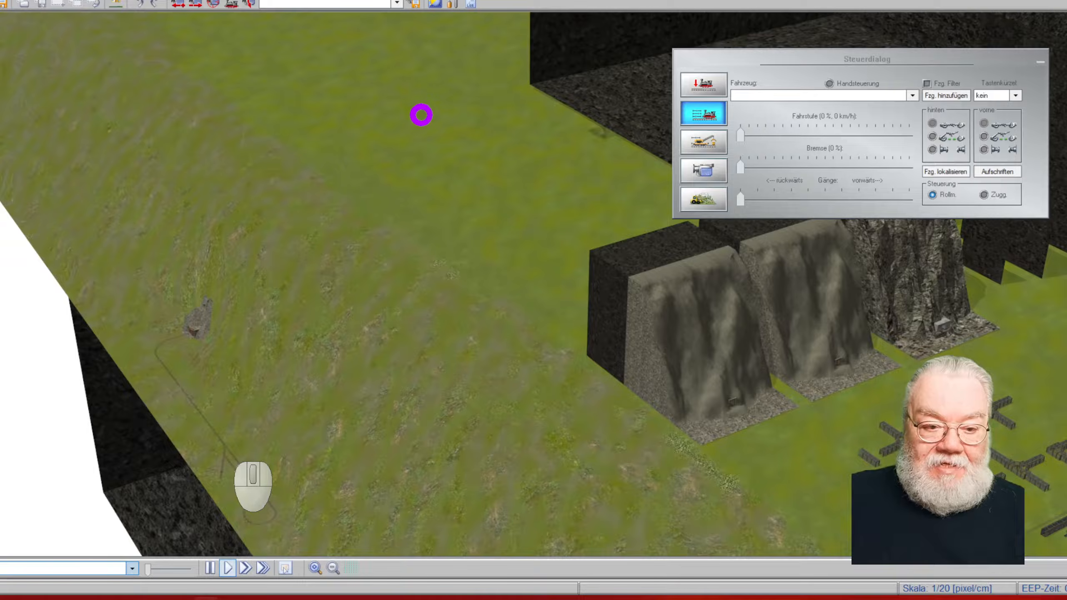
right_drag(490, 200, 369, 268)
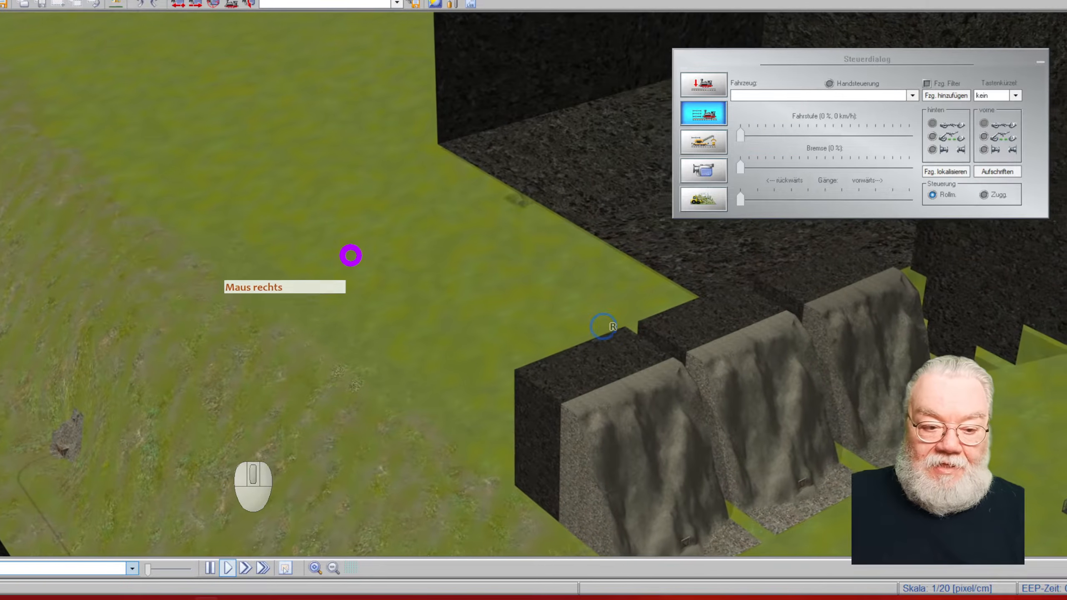
right_drag(502, 206, 349, 286)
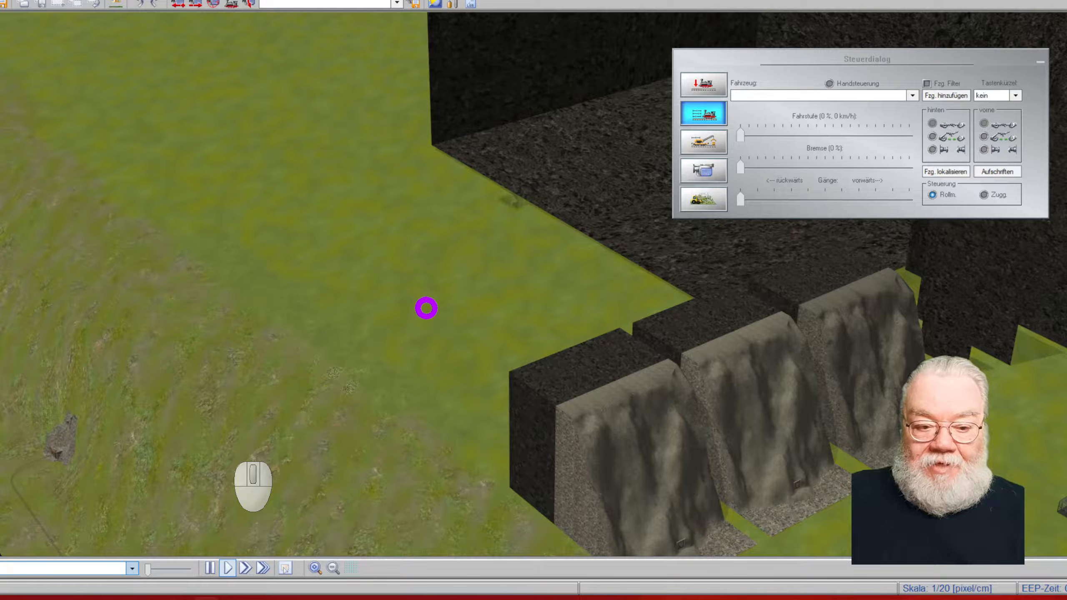
right_drag(429, 329, 398, 429)
middle_drag(398, 429, 381, 449)
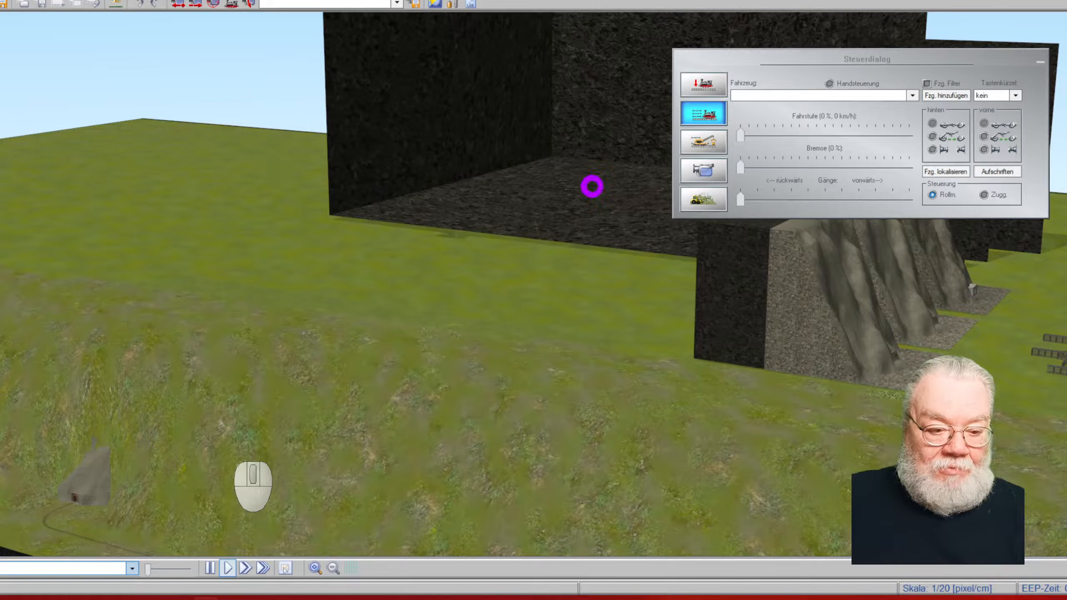
middle_drag(567, 345, 712, 311)
right_drag(522, 248, 487, 172)
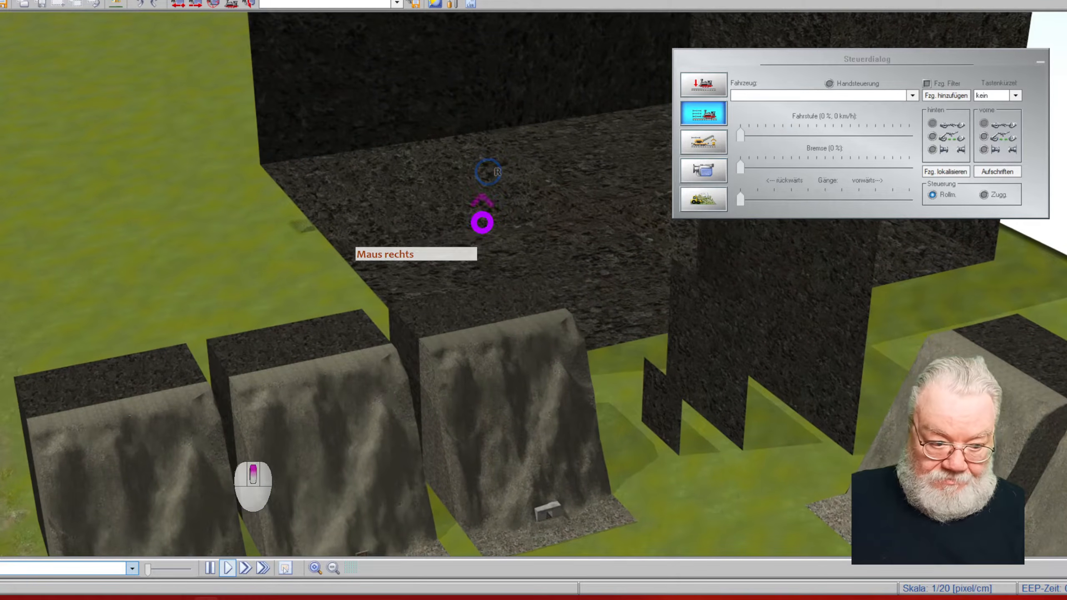
Step: Examine the three rock-faced portal blocks, the rock floor behind them and the tunnel pieces laid out in front
middle_drag(481, 239, 378, 291)
right_drag(288, 280, 504, 346)
right_drag(573, 347, 599, 346)
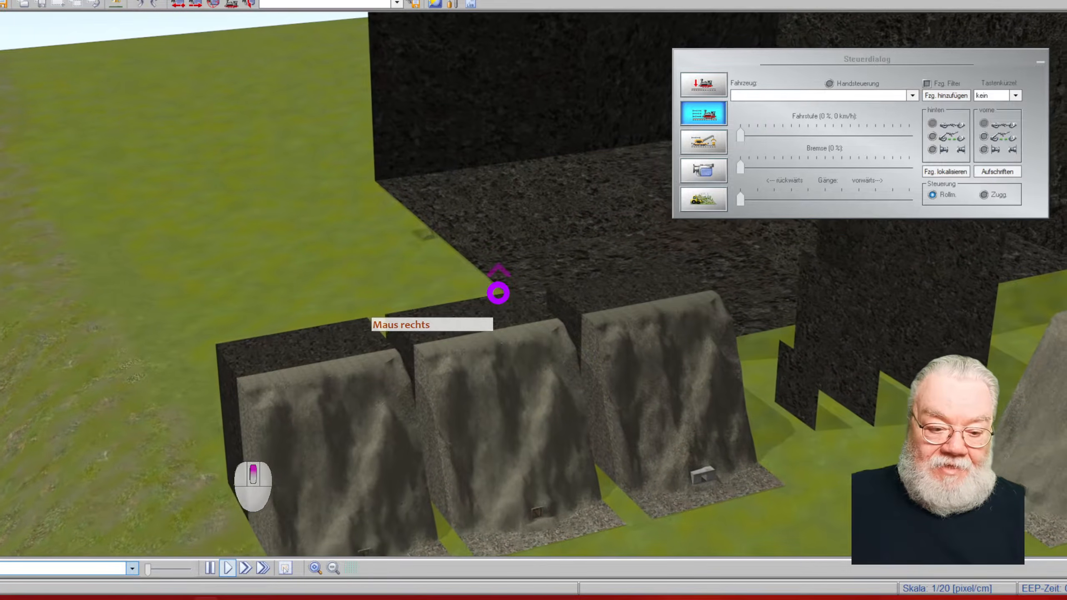
scroll(503, 294, up, 1)
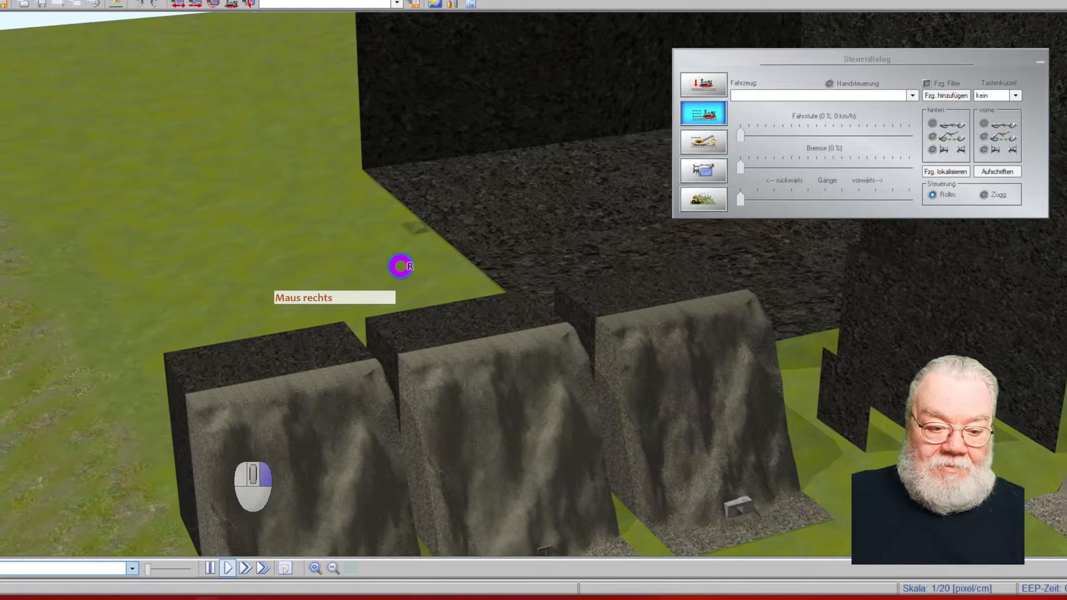
right_drag(401, 266, 537, 329)
right_drag(626, 399, 577, 336)
right_drag(188, 245, 551, 329)
right_drag(517, 277, 521, 295)
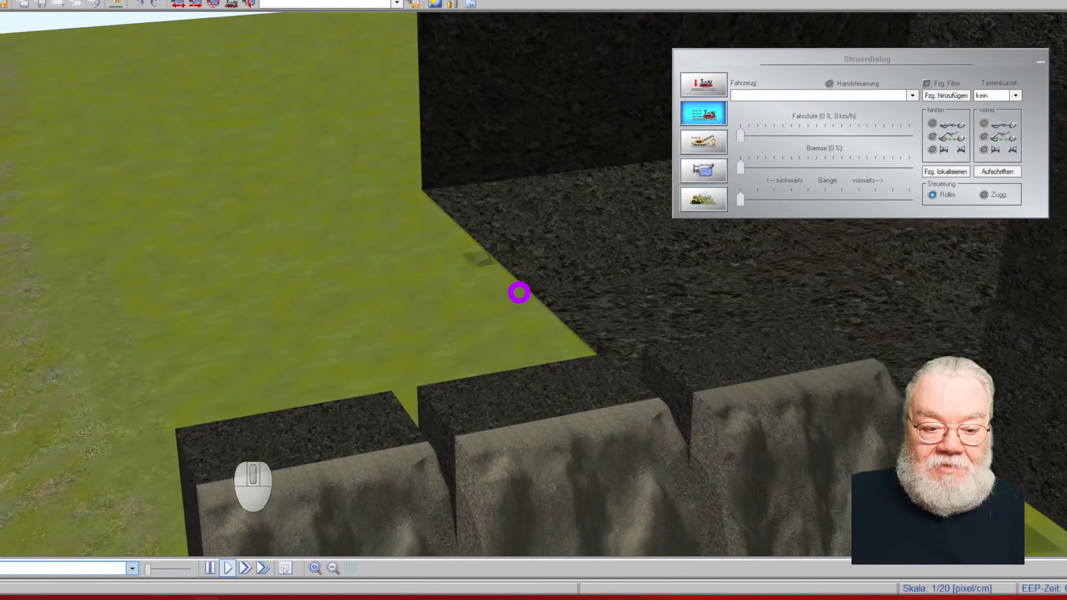
scroll(520, 294, up, 1)
scroll(521, 294, down, 2)
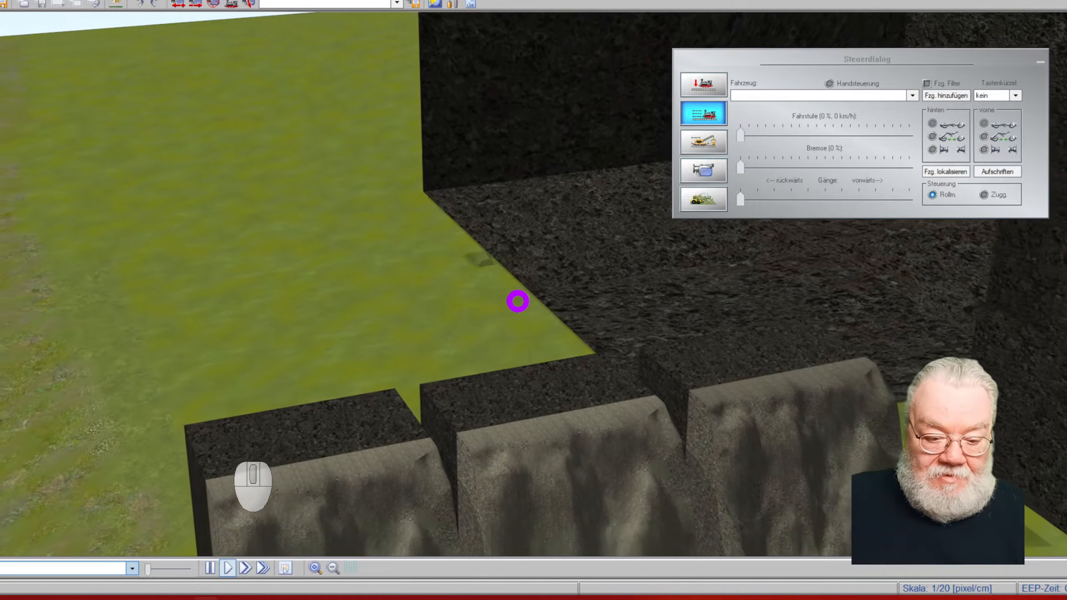
right_drag(470, 326, 639, 417)
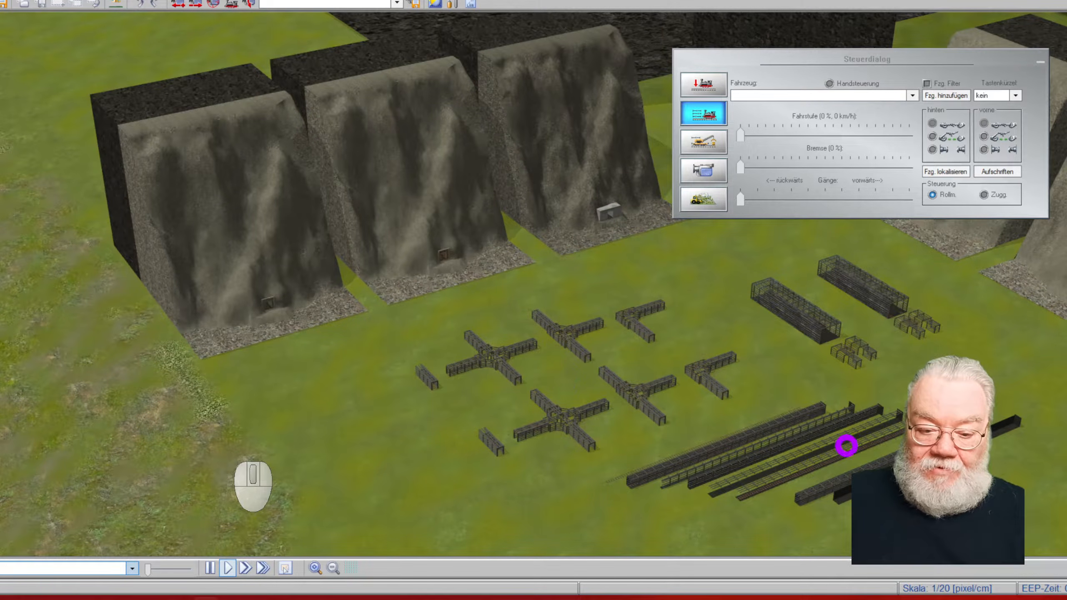
right_drag(540, 285, 746, 207)
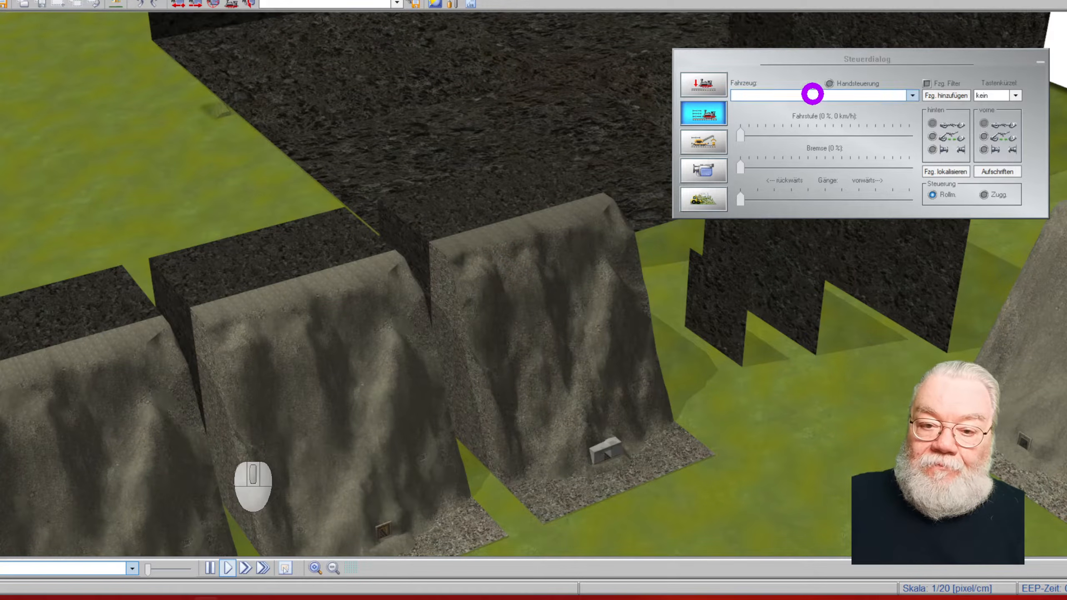
Step: Move the control dialog in front of the rock-faced portal blocks
drag(815, 67, 363, 157)
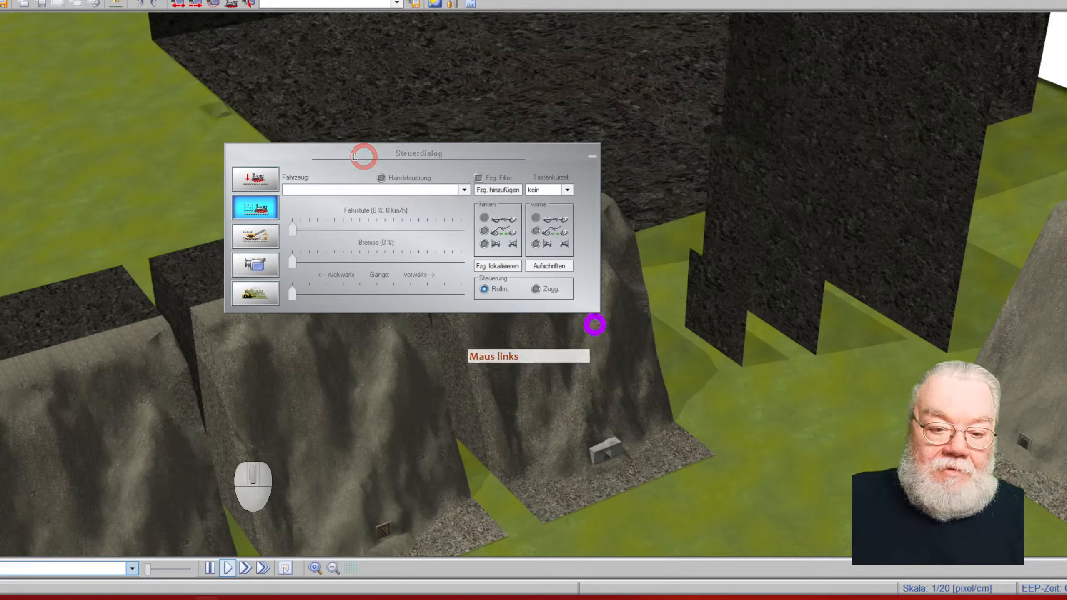